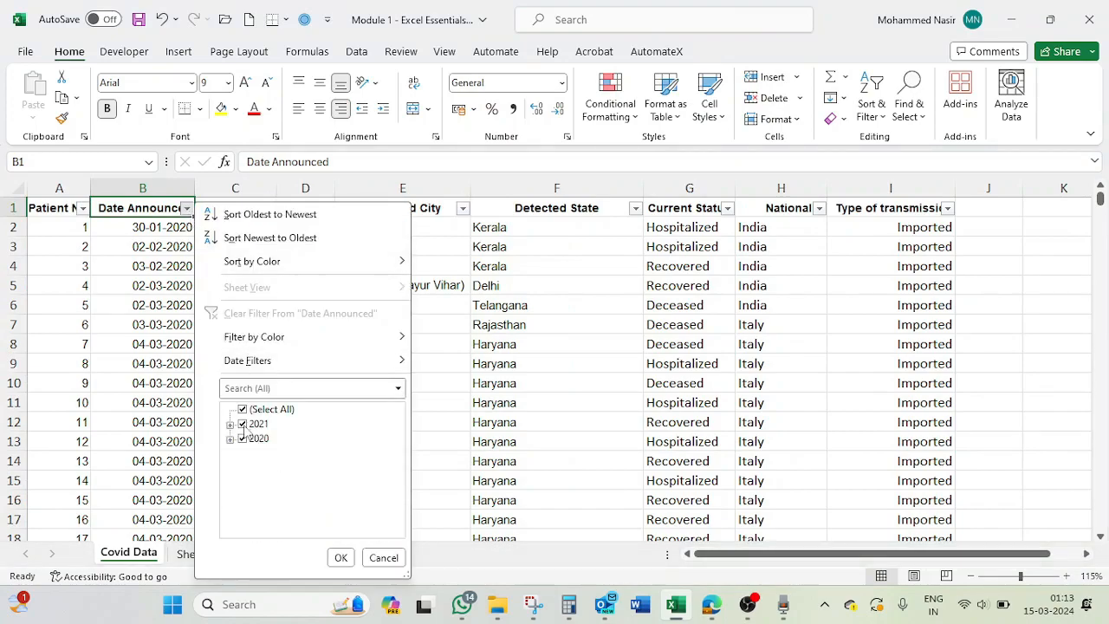
- Add the date 09-04-2022 in cell B6728, below the last entry of the Date Announced column
click(384, 557)
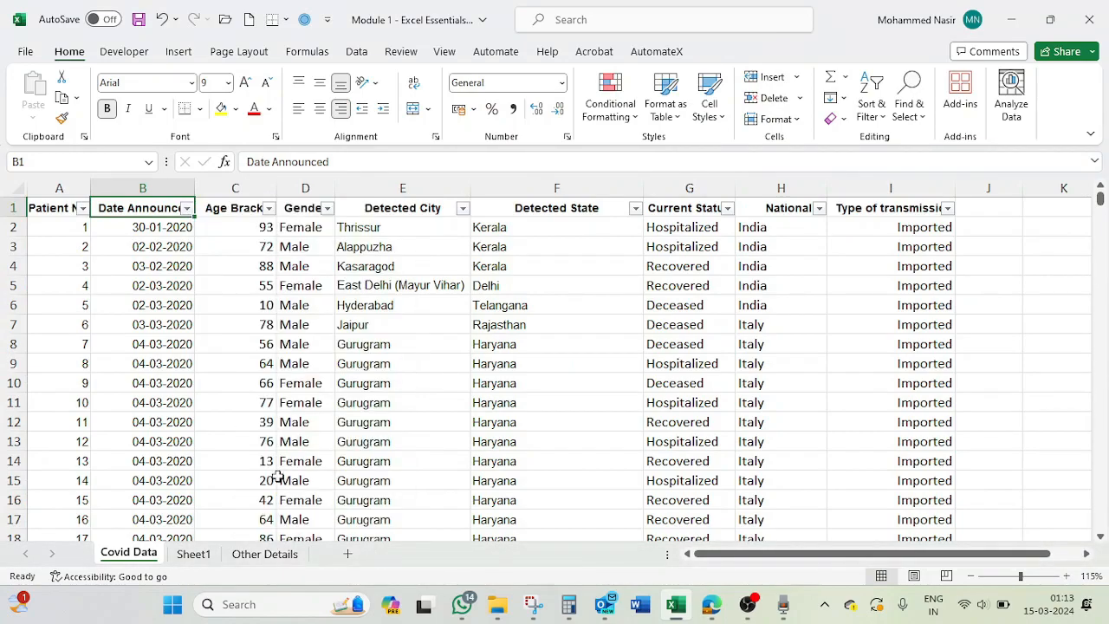
scroll(230, 466, down, 3)
click(186, 462)
key(ctrl+Down)
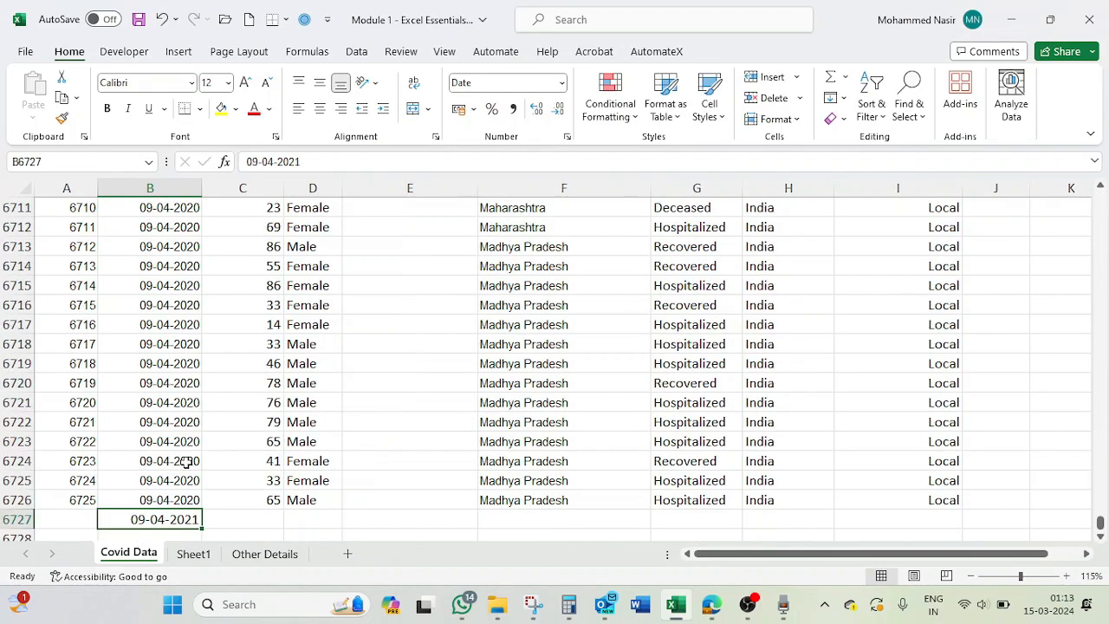
key(Down)
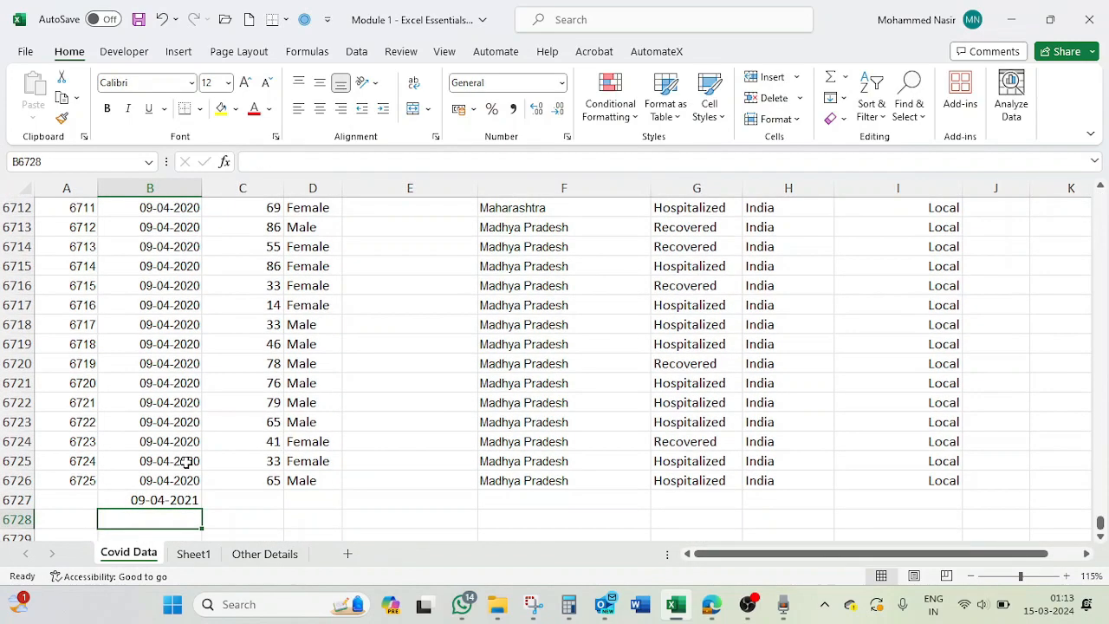
text(09-04-20)
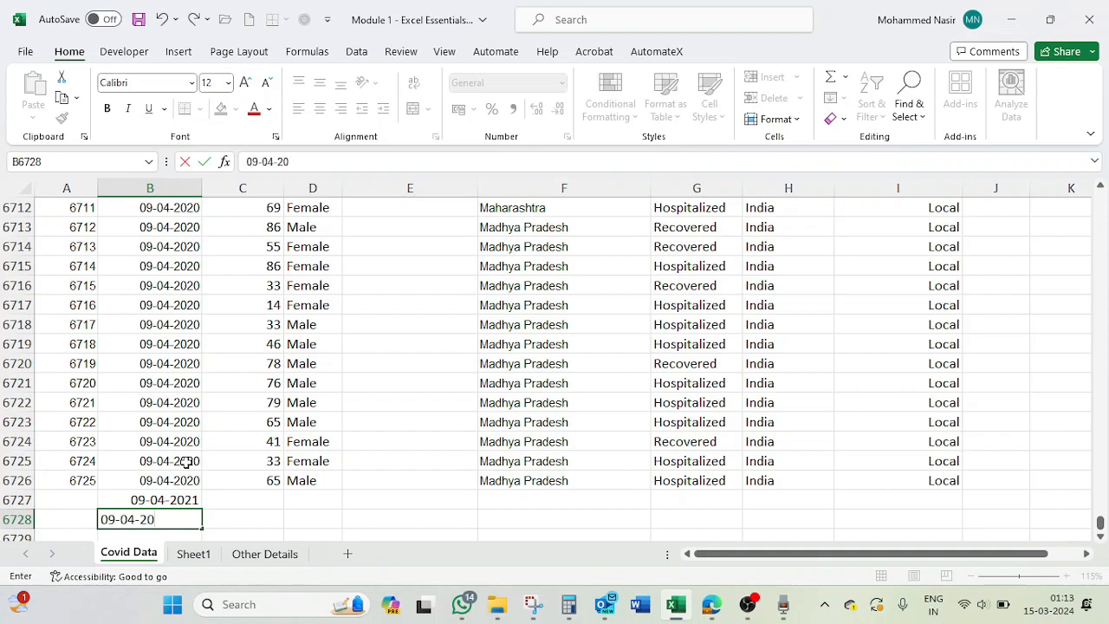
text(22)
key(Return)
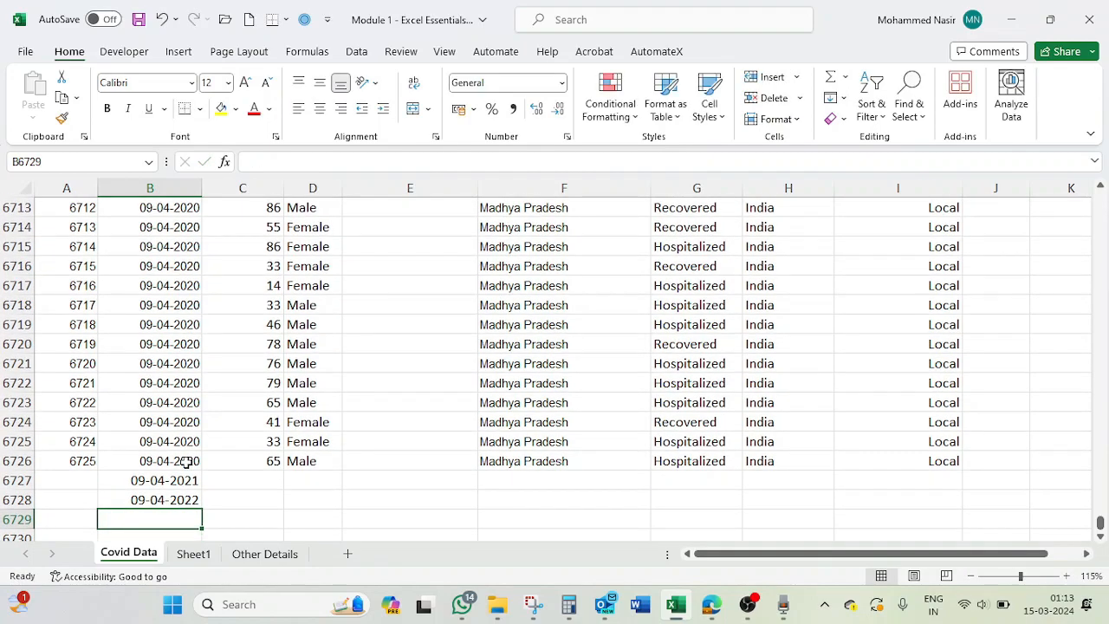
- Examine the months and days grouped under 2022 and 2021 in the Date Announced filter list, without applying a filter
key(ctrl+Up)
key(ctrl+Up)
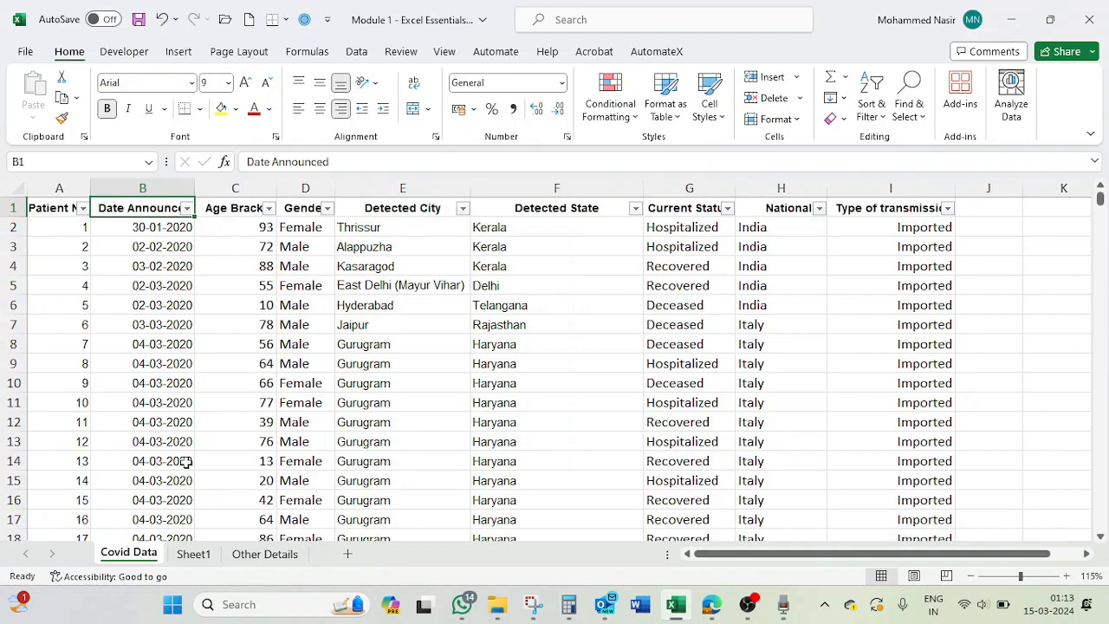
click(187, 209)
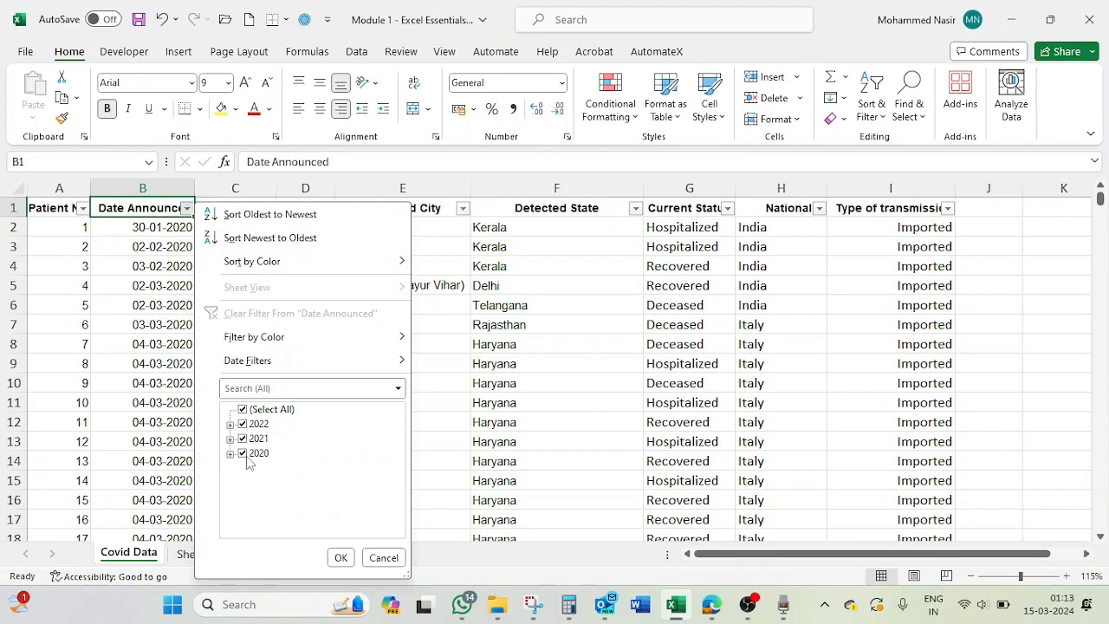
click(231, 425)
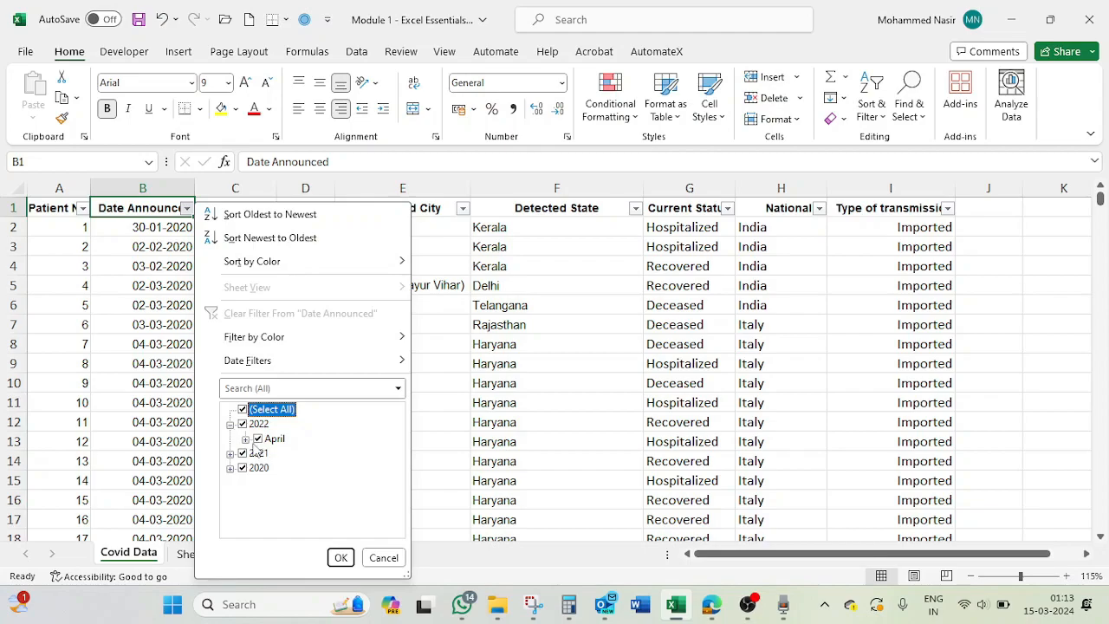
click(245, 438)
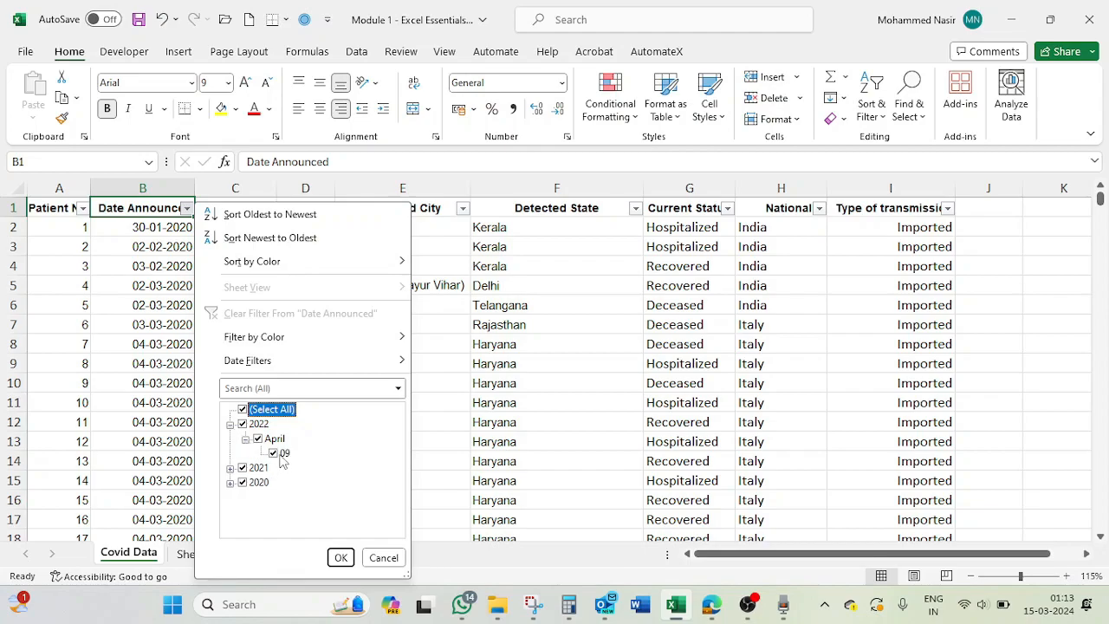
click(230, 468)
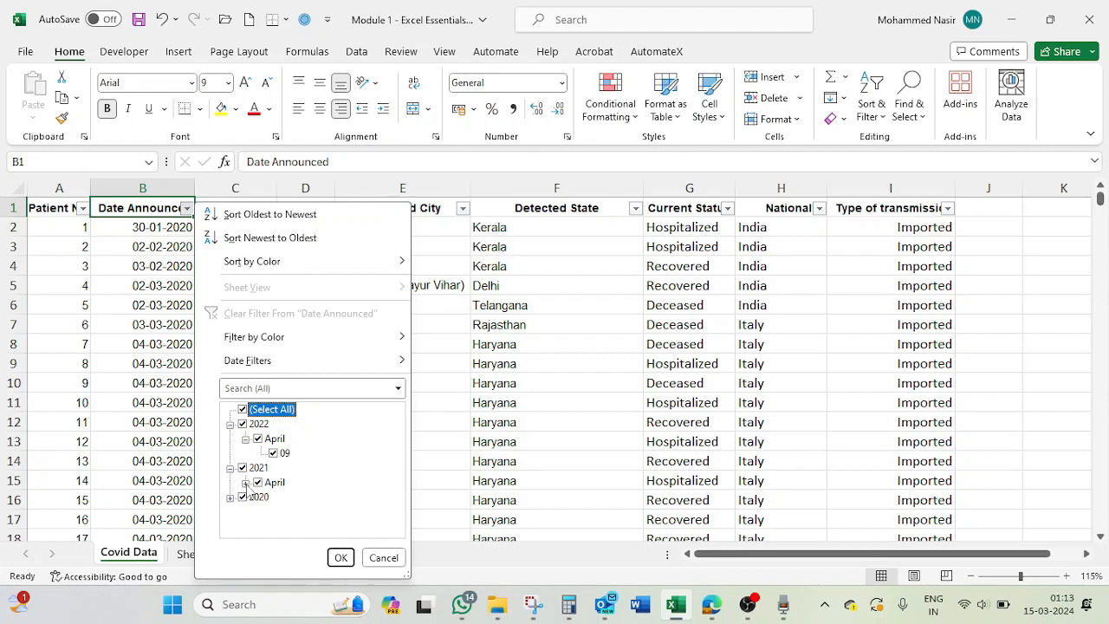
click(246, 482)
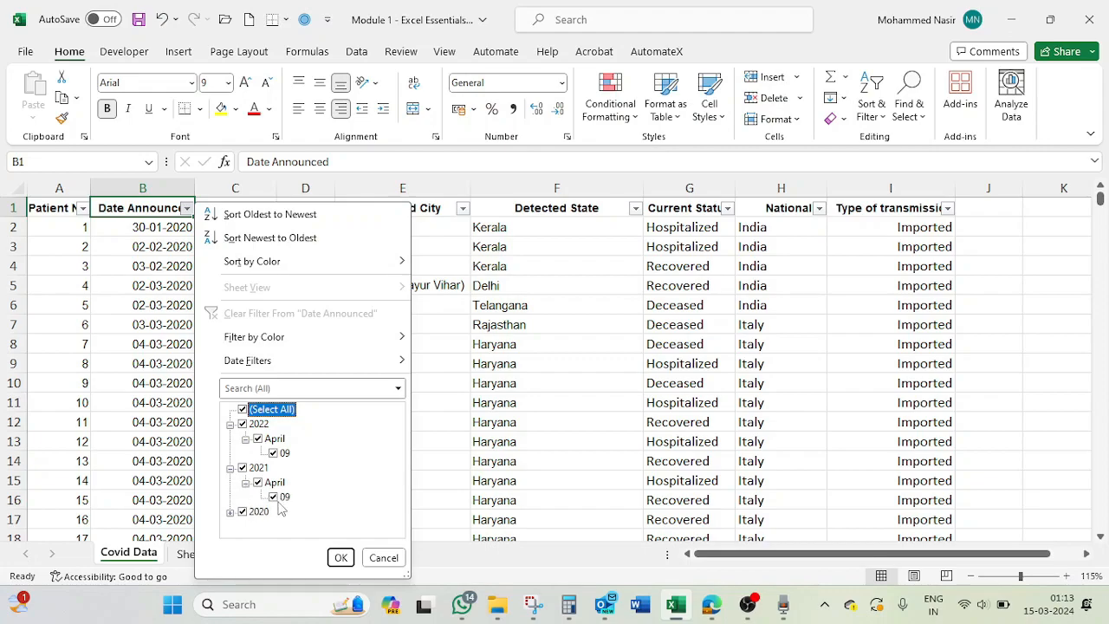
click(511, 465)
- Add the date 09-01-2022 in cell B6729, directly below the last Date Announced entry
click(152, 470)
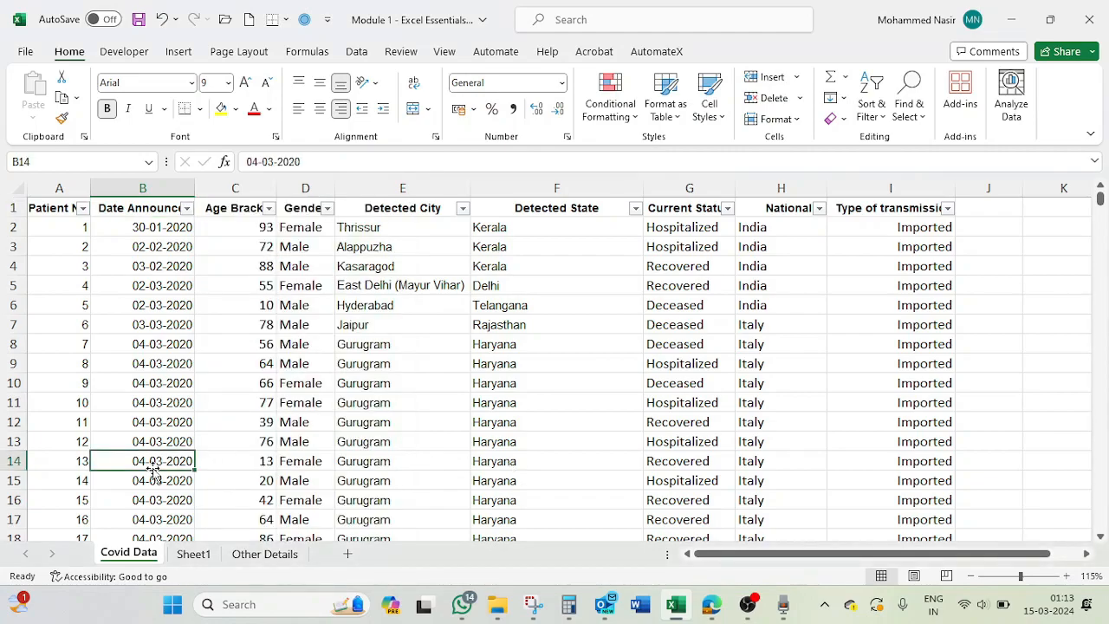
key(ctrl+Down)
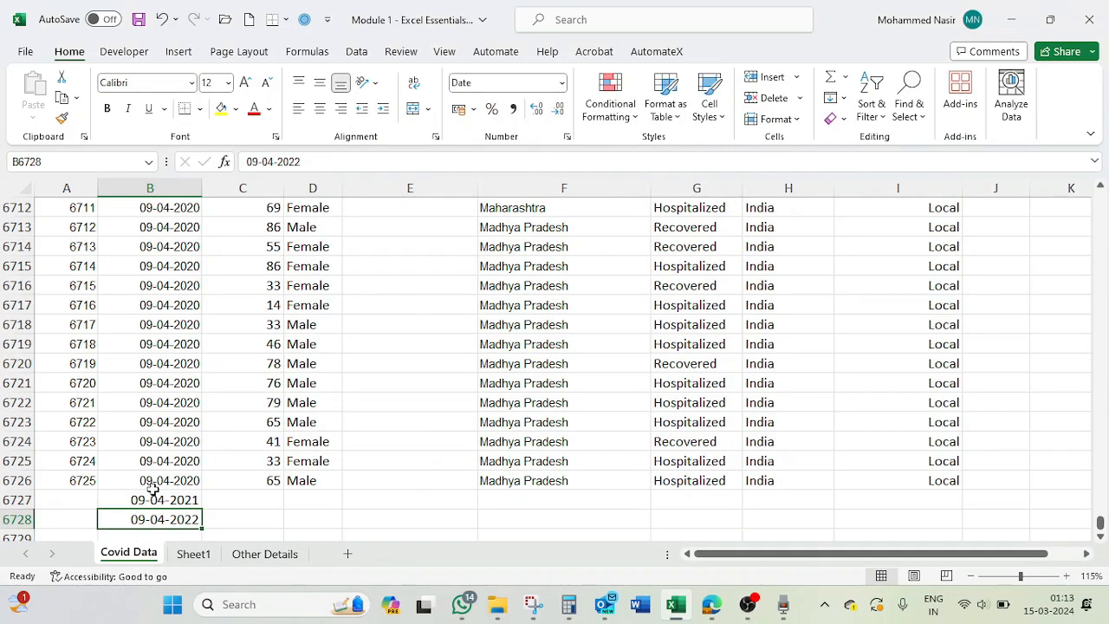
click(149, 500)
click(155, 519)
scroll(155, 519, down, 2)
click(149, 416)
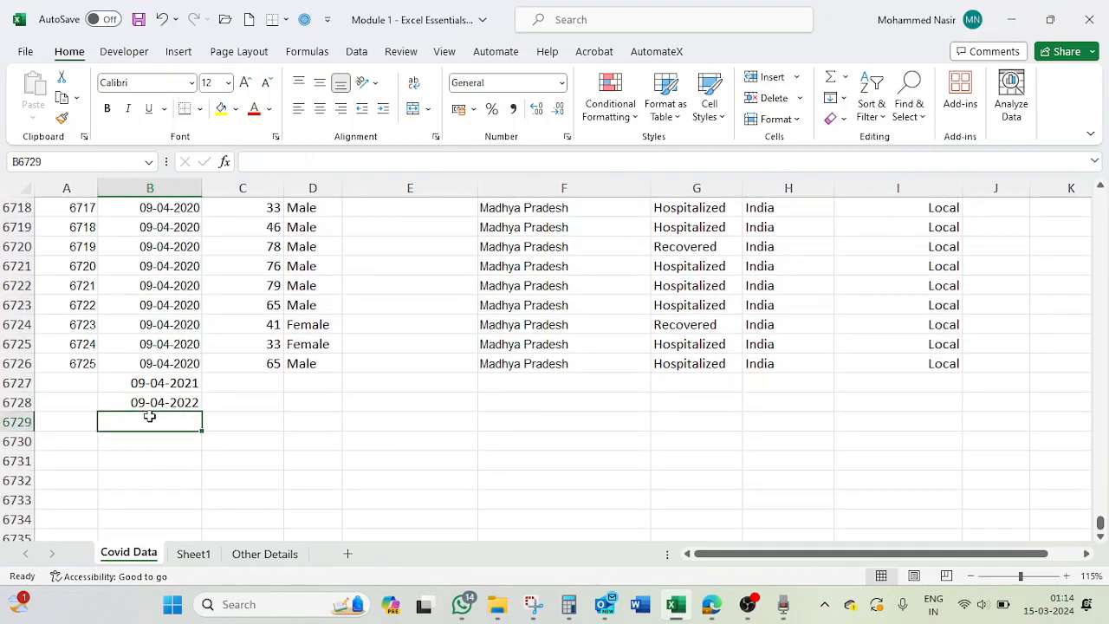
text(09-)
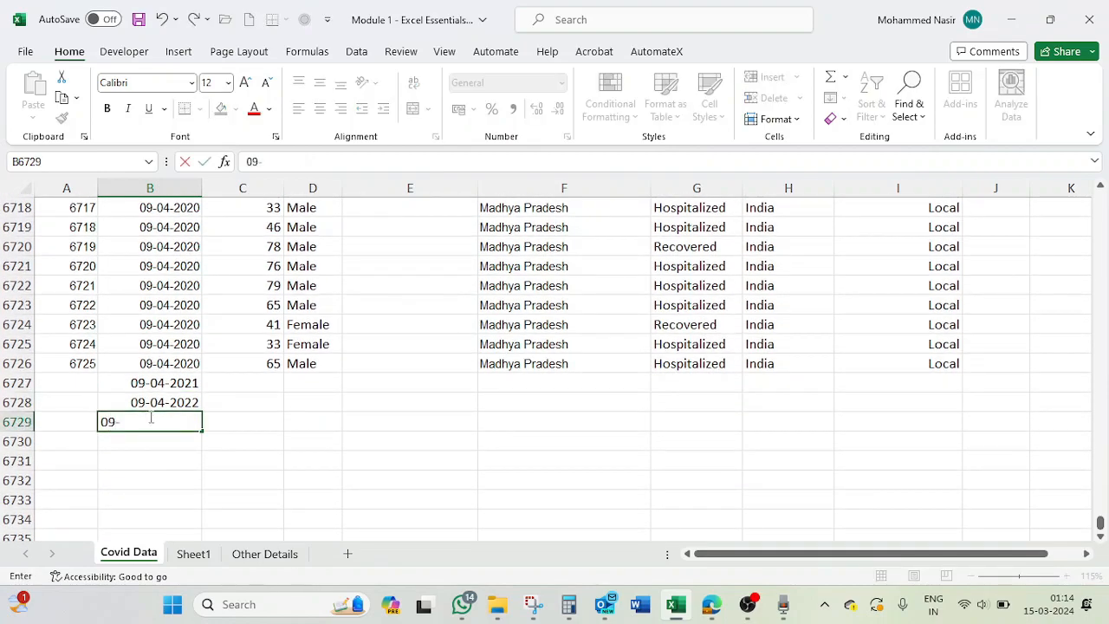
text(01-2022)
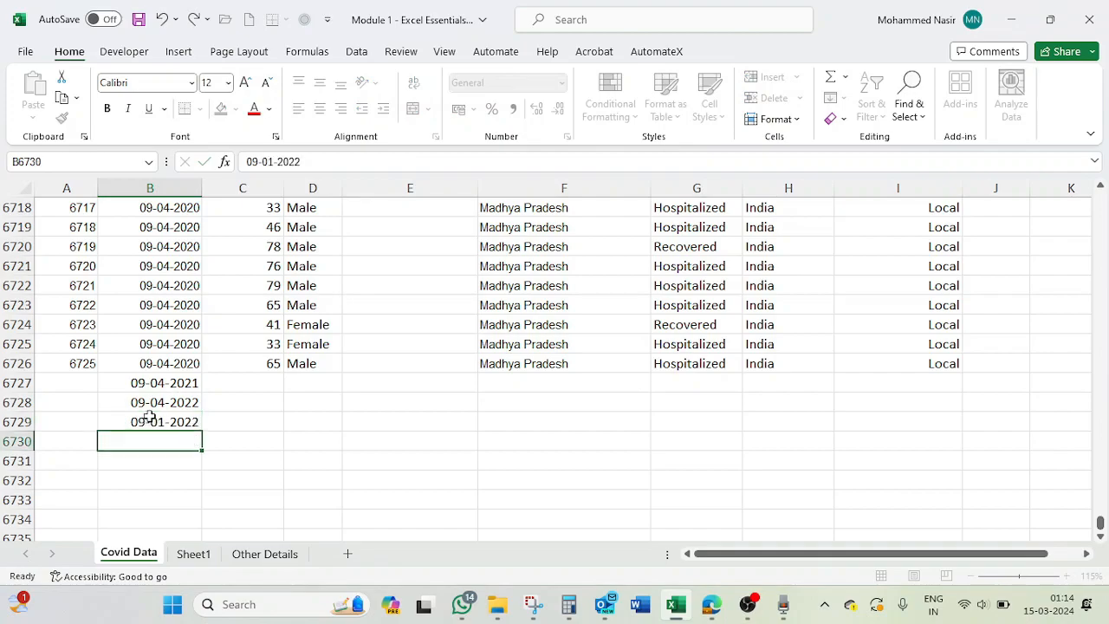
key(Return)
- Examine the months under 2022 and the days under January in the Date Announced filter list, then close it unchanged
click(154, 418)
key(ctrl+Up)
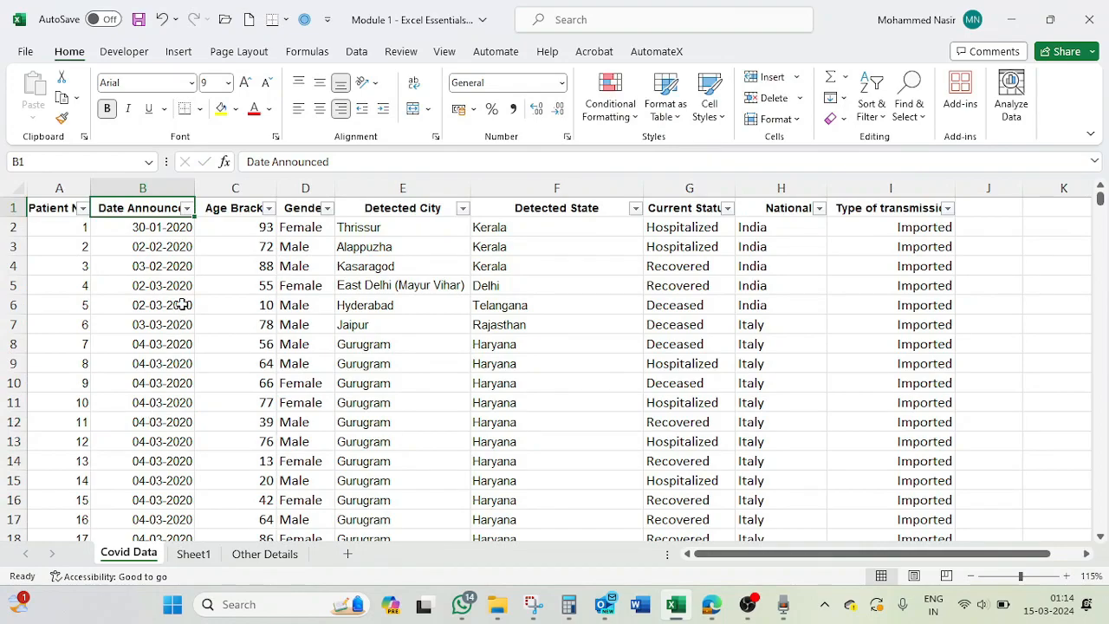
click(187, 208)
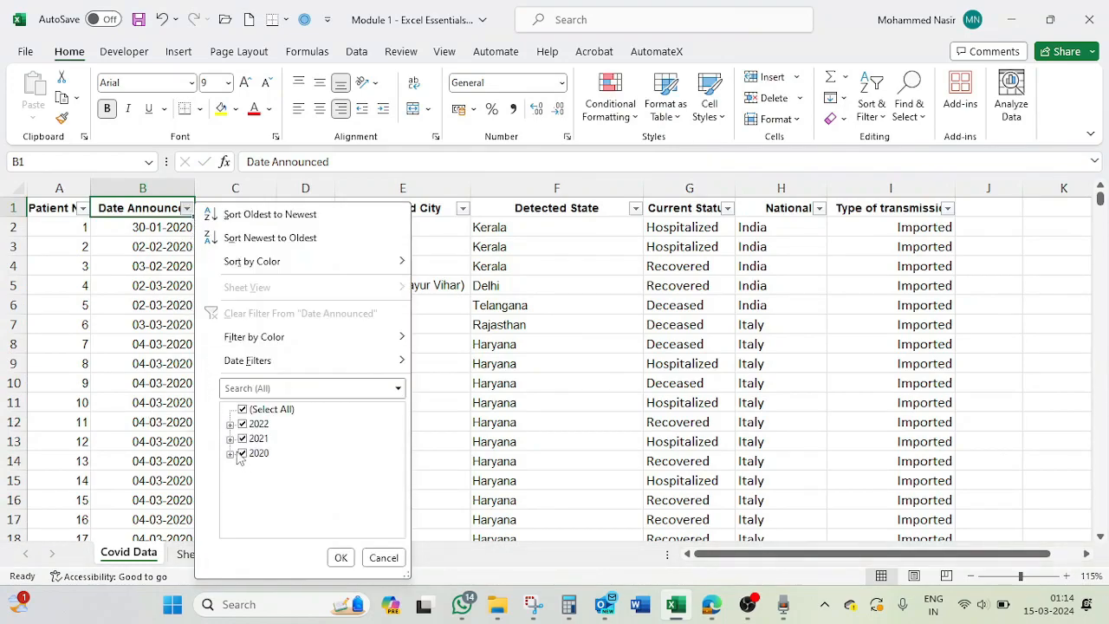
click(230, 424)
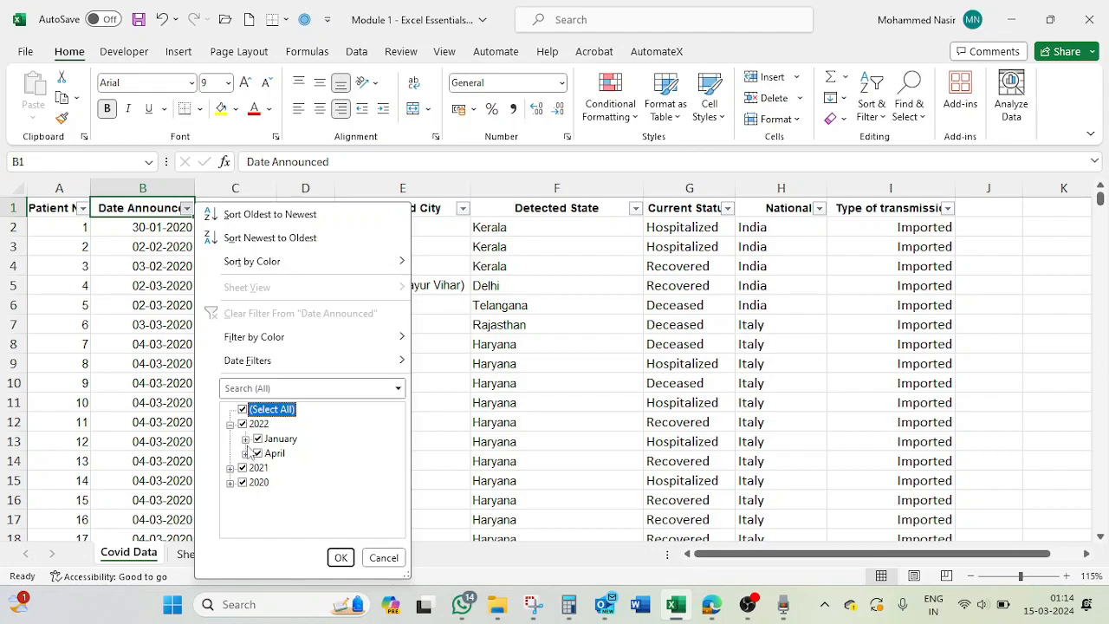
click(245, 439)
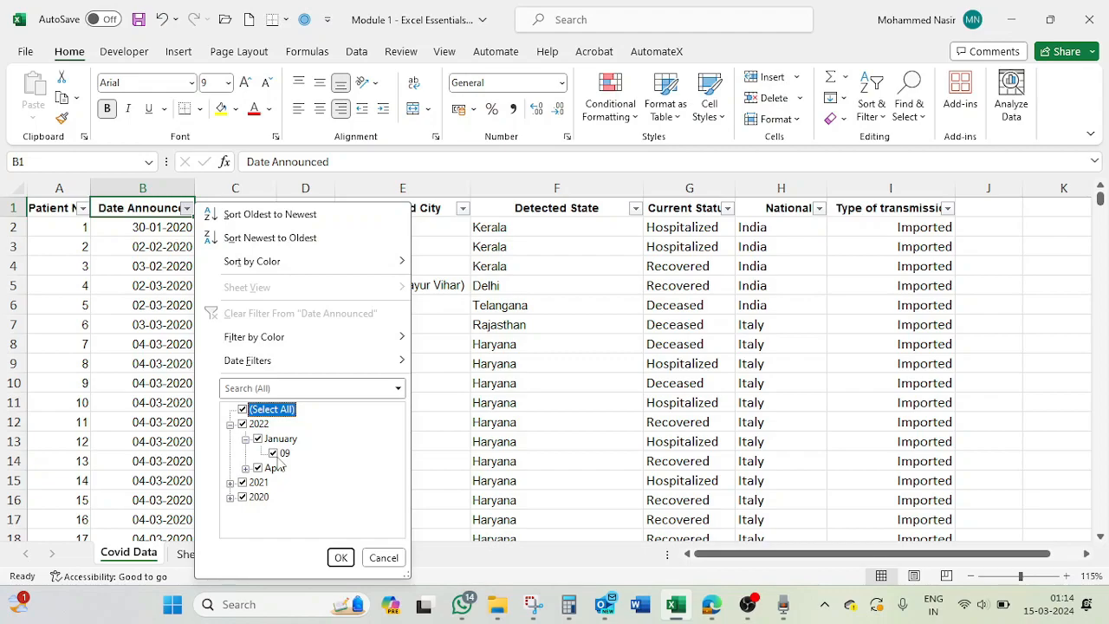
click(245, 439)
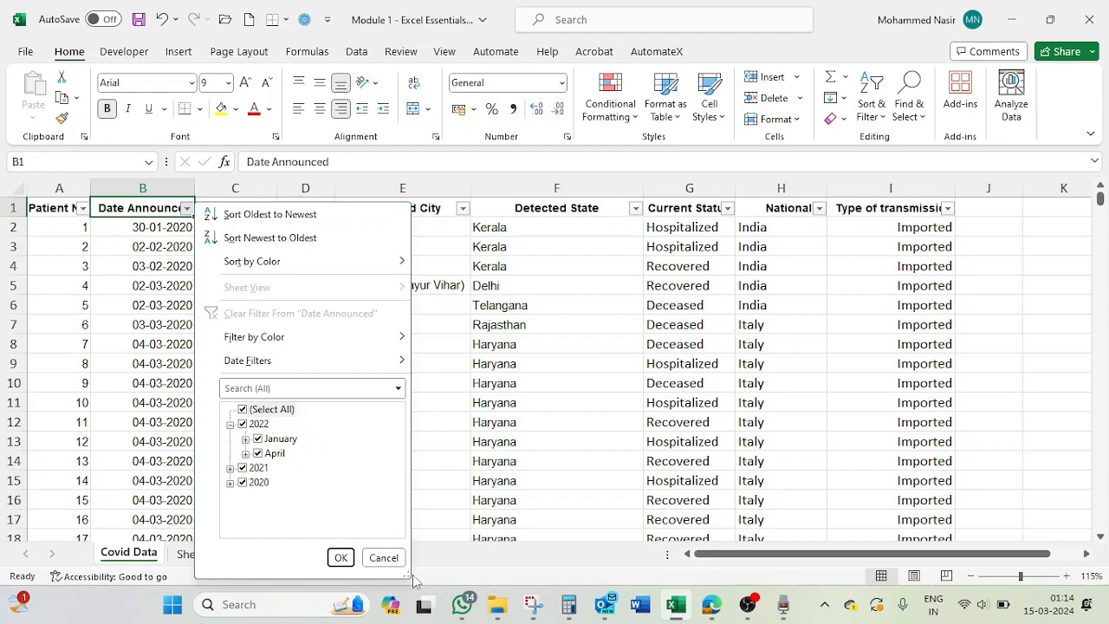
click(384, 557)
- Filter the Date Announced column to show only 2021 records
click(187, 208)
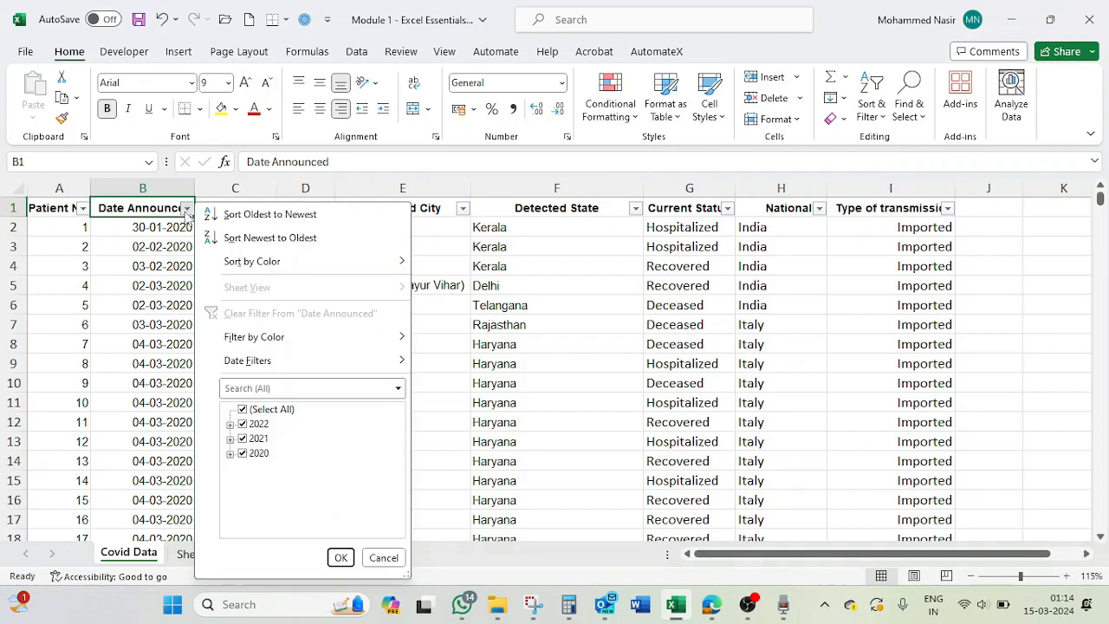
click(243, 454)
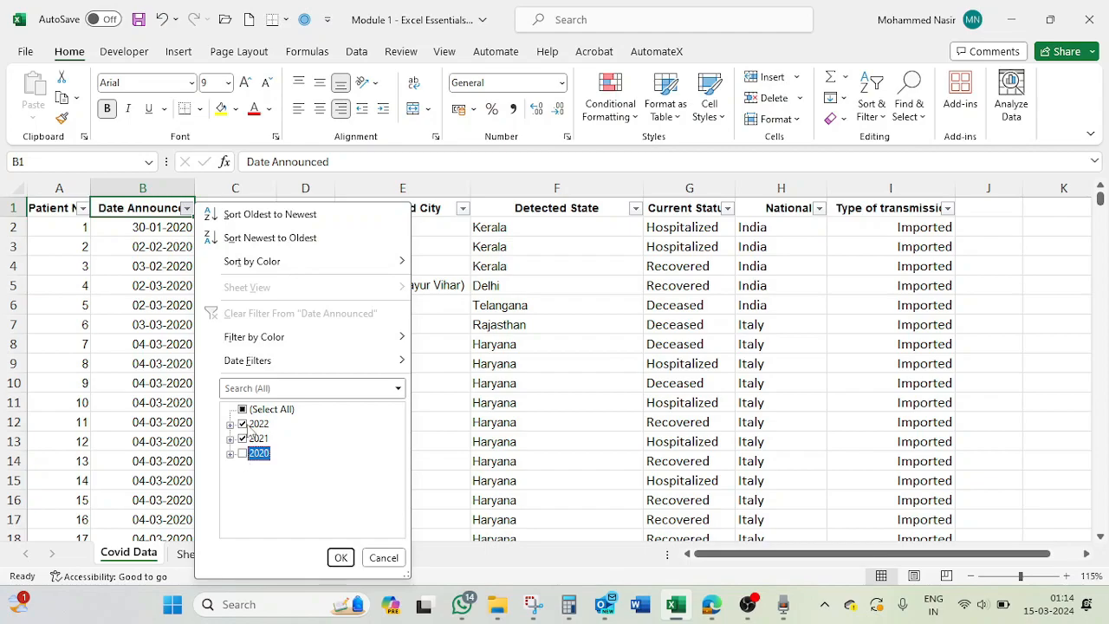
click(243, 424)
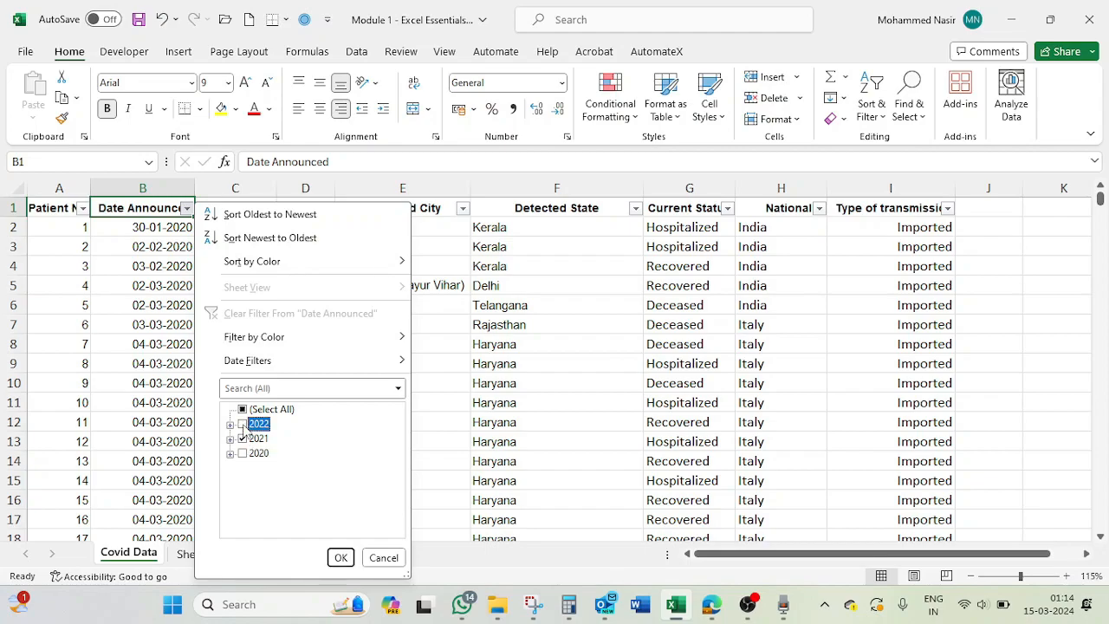
click(341, 558)
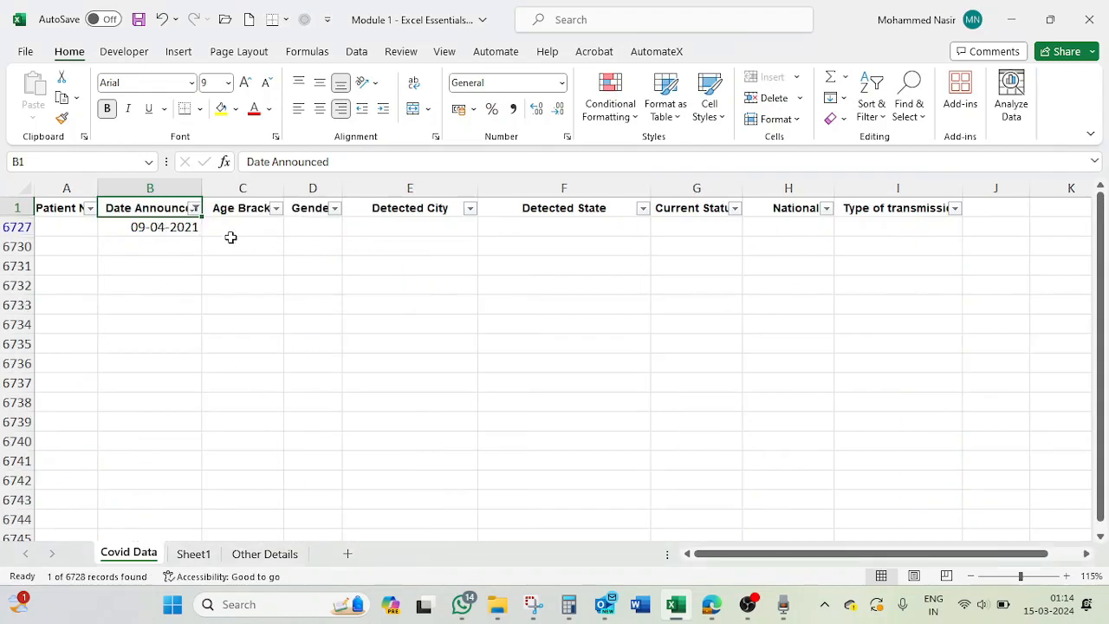
- Change the Date Announced filter to show only 2022 records
click(194, 208)
click(250, 439)
click(250, 438)
click(250, 423)
click(348, 557)
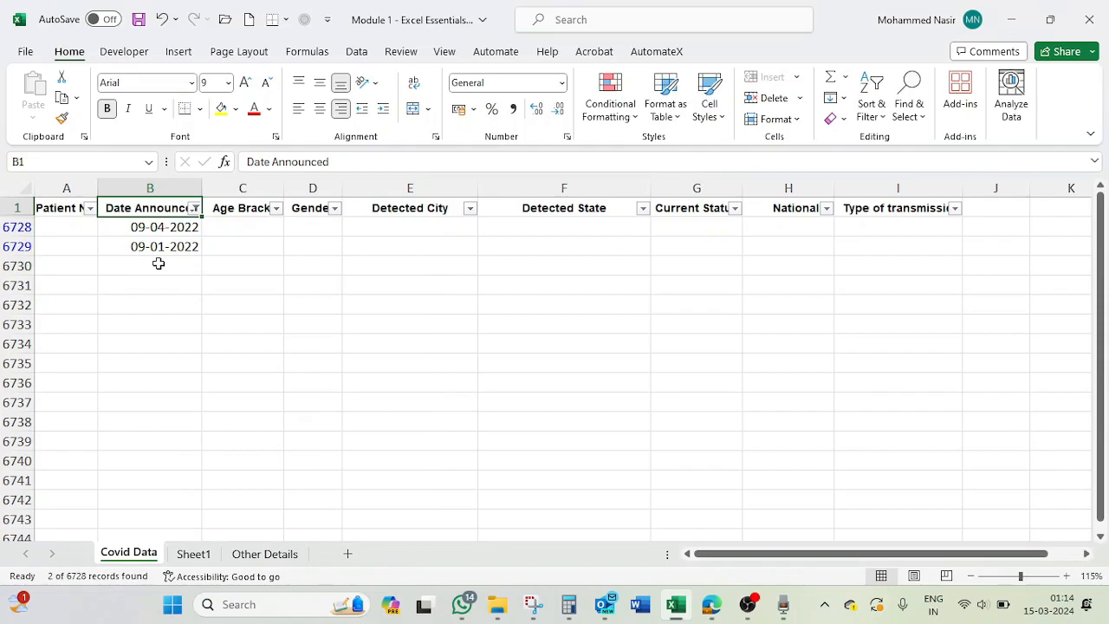
- Change the Date Announced filter to show only 2020 records
click(195, 208)
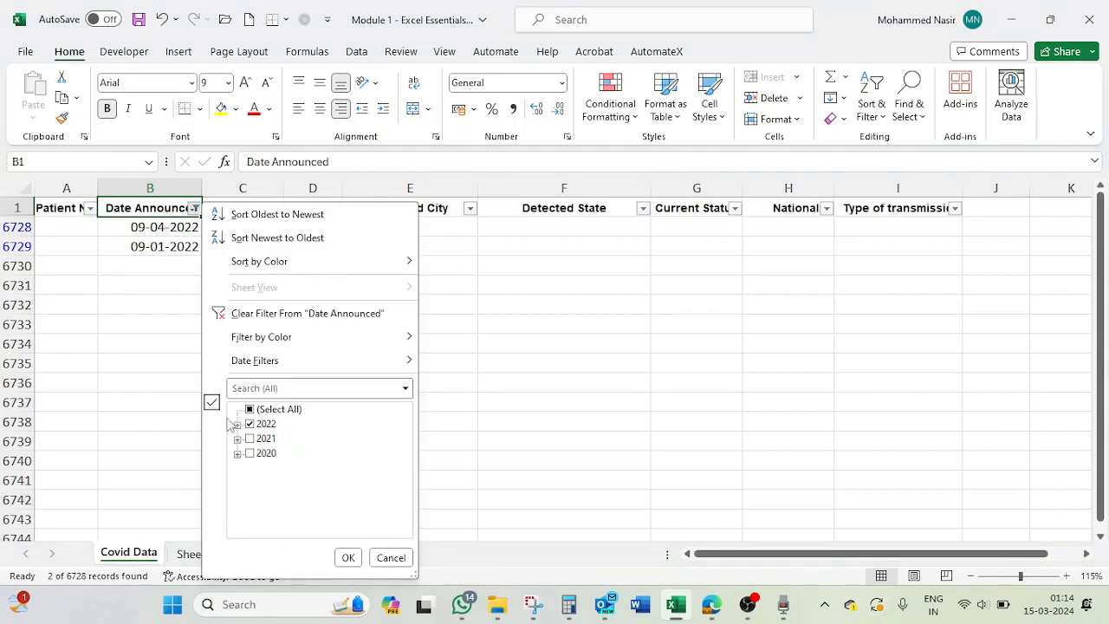
click(250, 423)
click(250, 453)
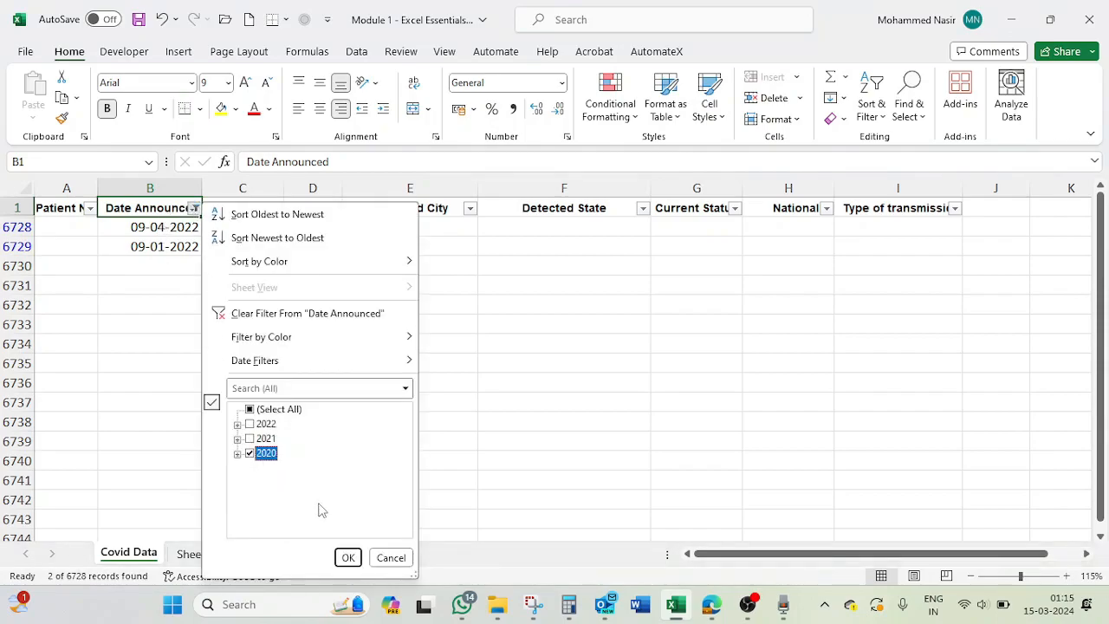
click(355, 557)
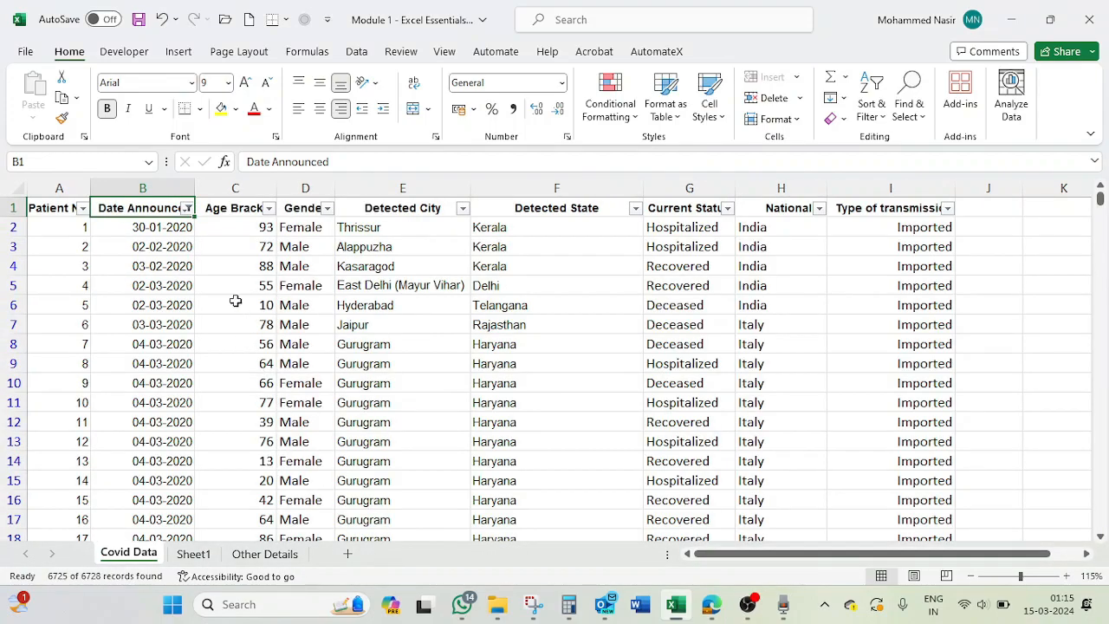
- Narrow the Date Announced filter to April 2020 by excluding January, February and March
click(187, 208)
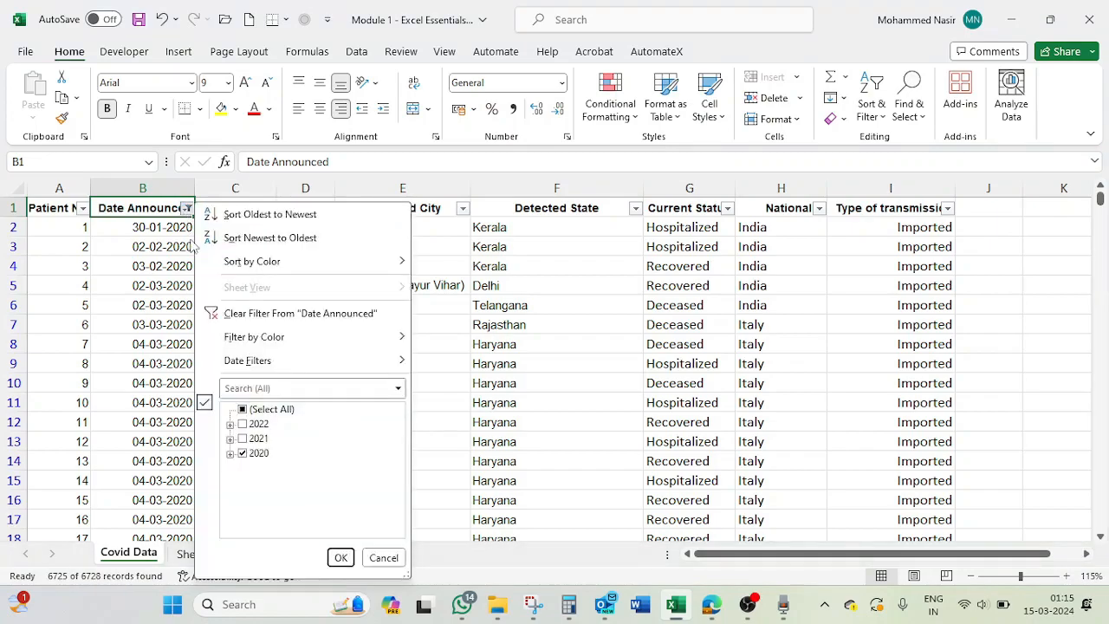
click(230, 454)
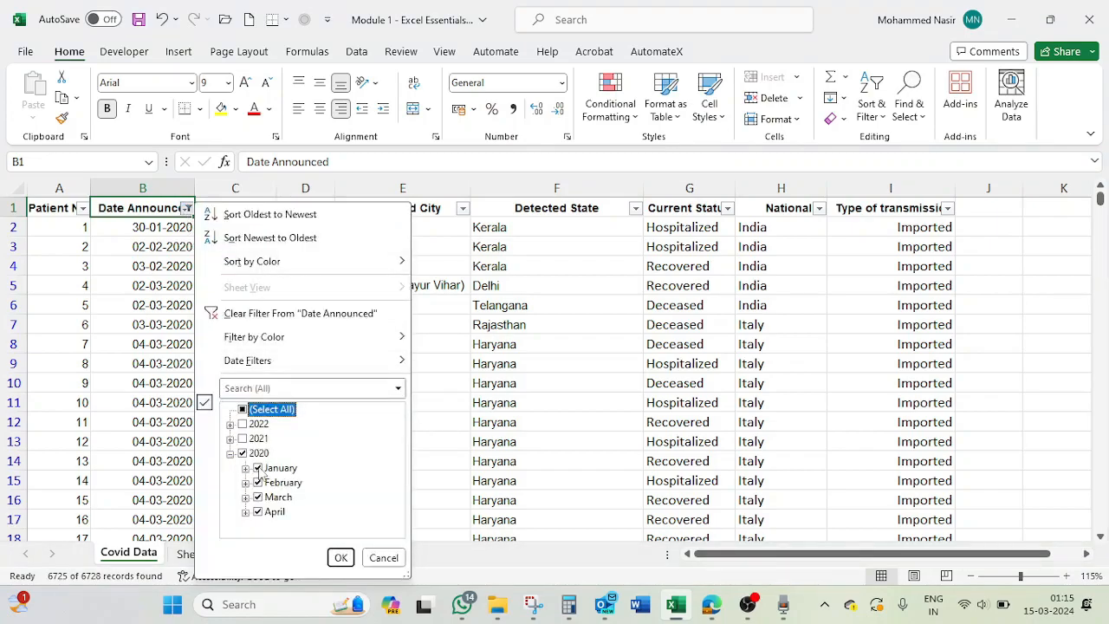
click(257, 512)
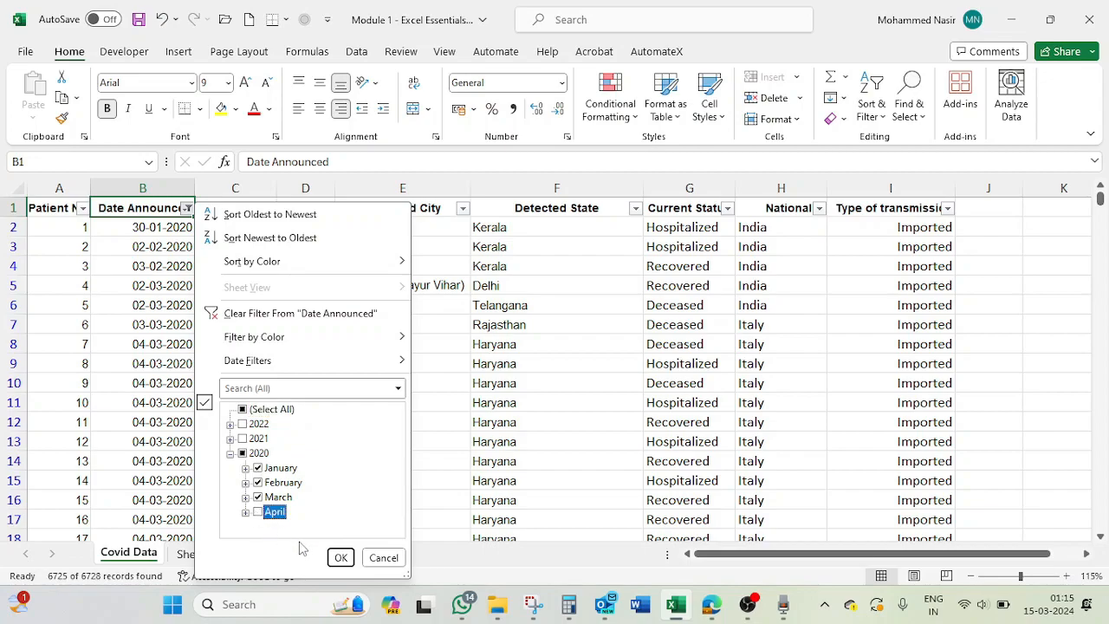
click(259, 497)
click(260, 482)
click(259, 467)
click(259, 512)
click(342, 557)
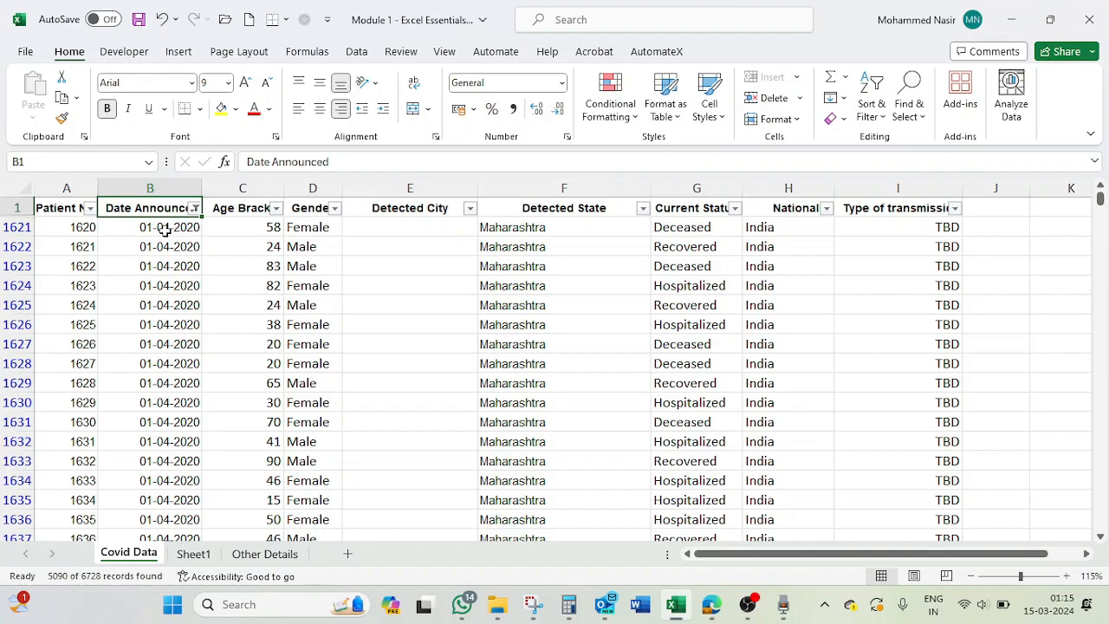
- Switch the Date Announced filter from April to March 2020 records
click(194, 208)
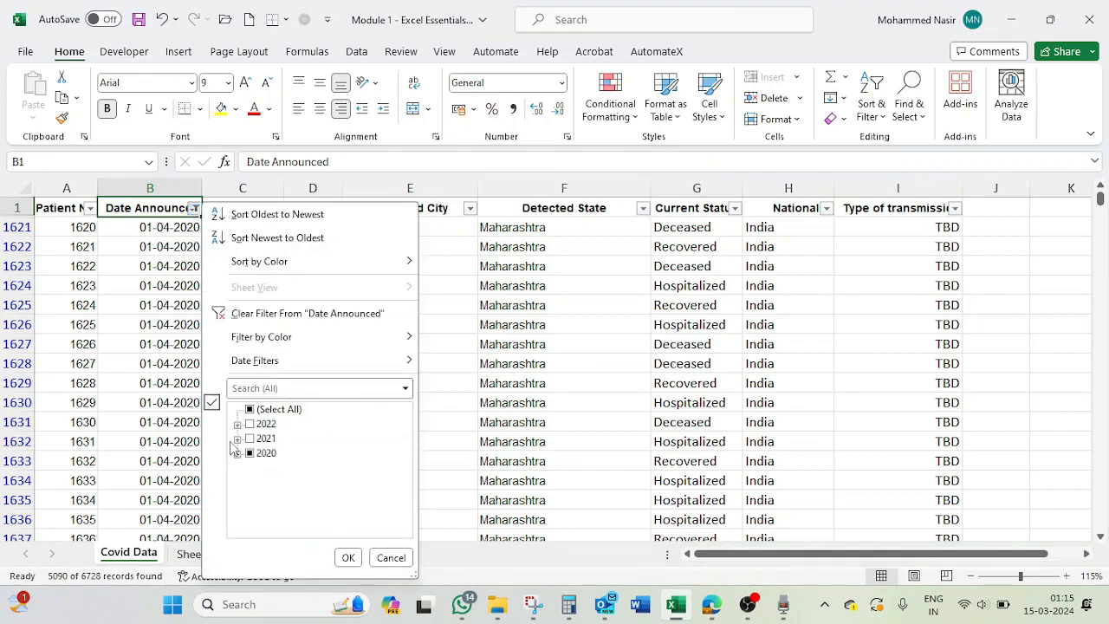
click(238, 453)
click(265, 512)
click(265, 497)
click(347, 557)
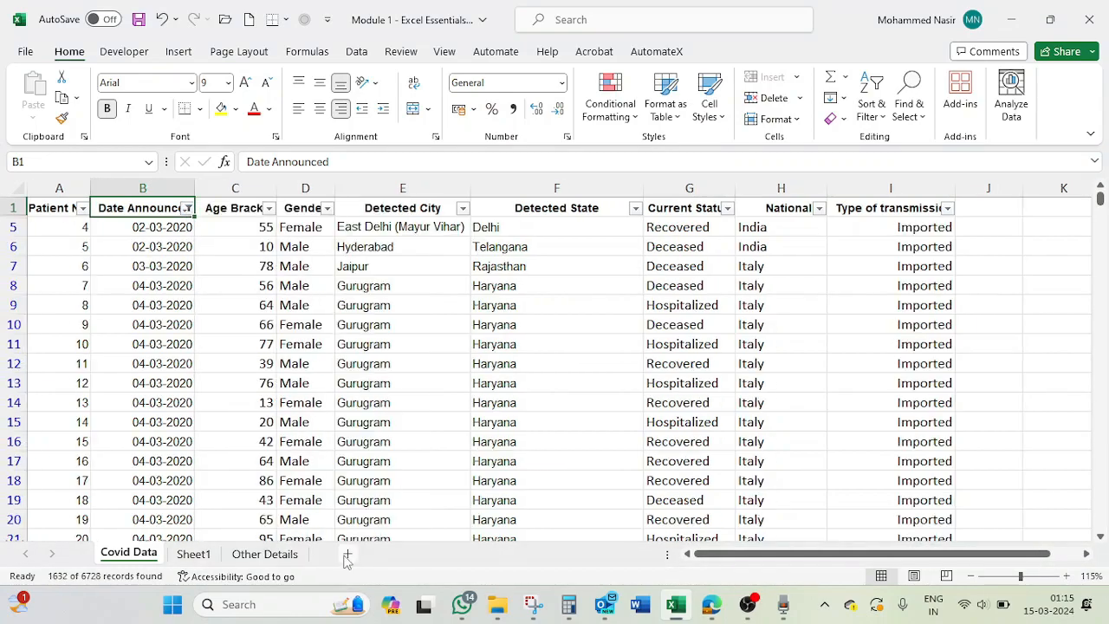
- Switch the Date Announced filter to show only January 2020 records
click(187, 208)
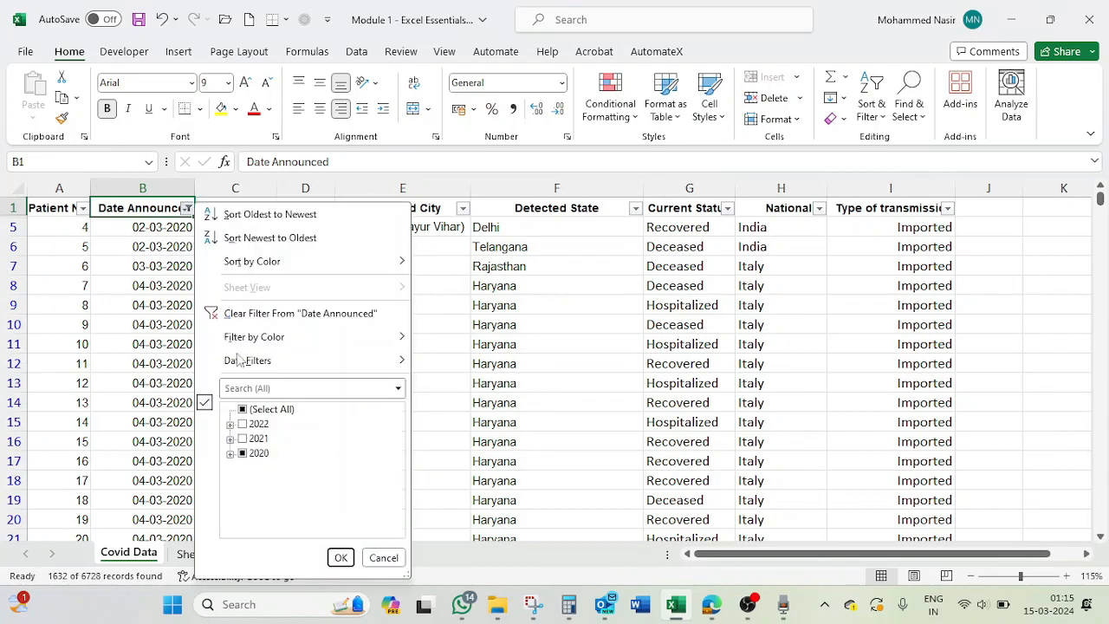
click(243, 453)
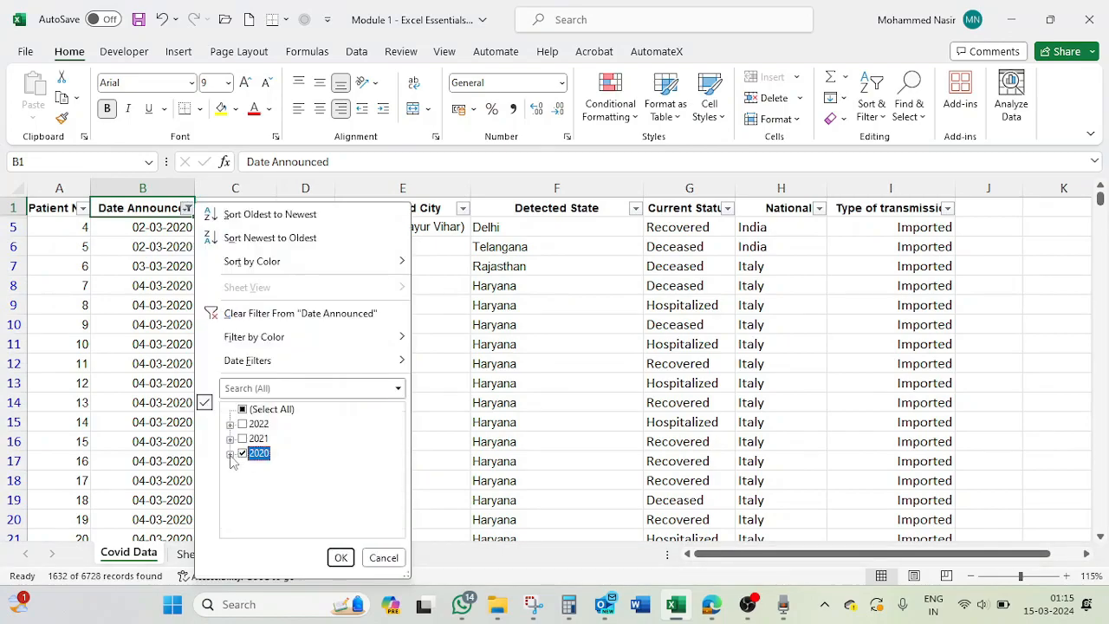
click(229, 453)
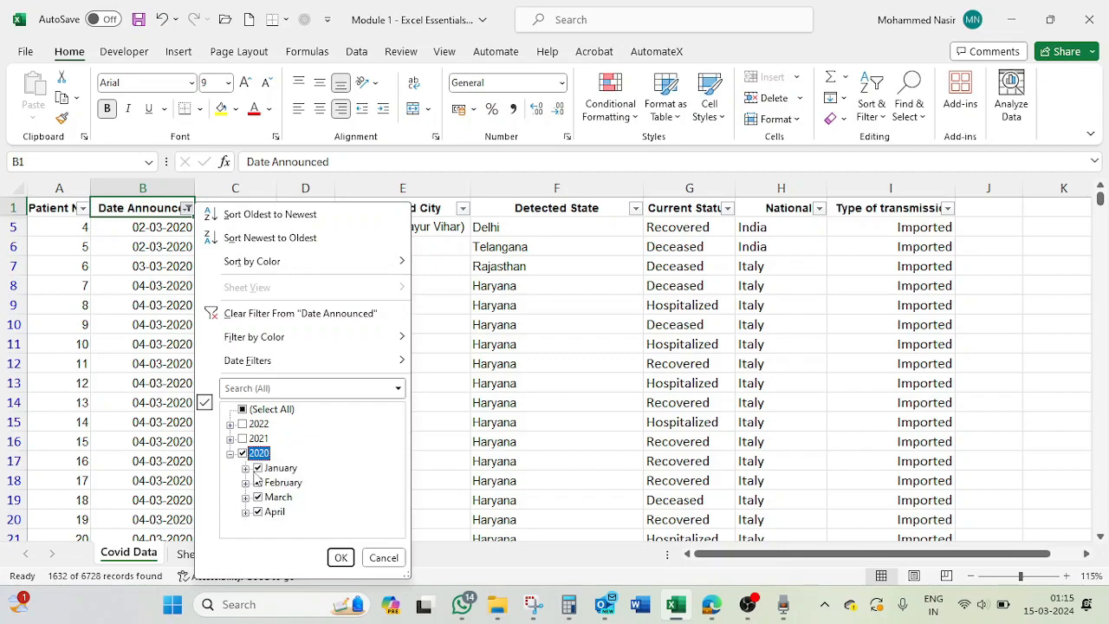
click(243, 453)
click(258, 467)
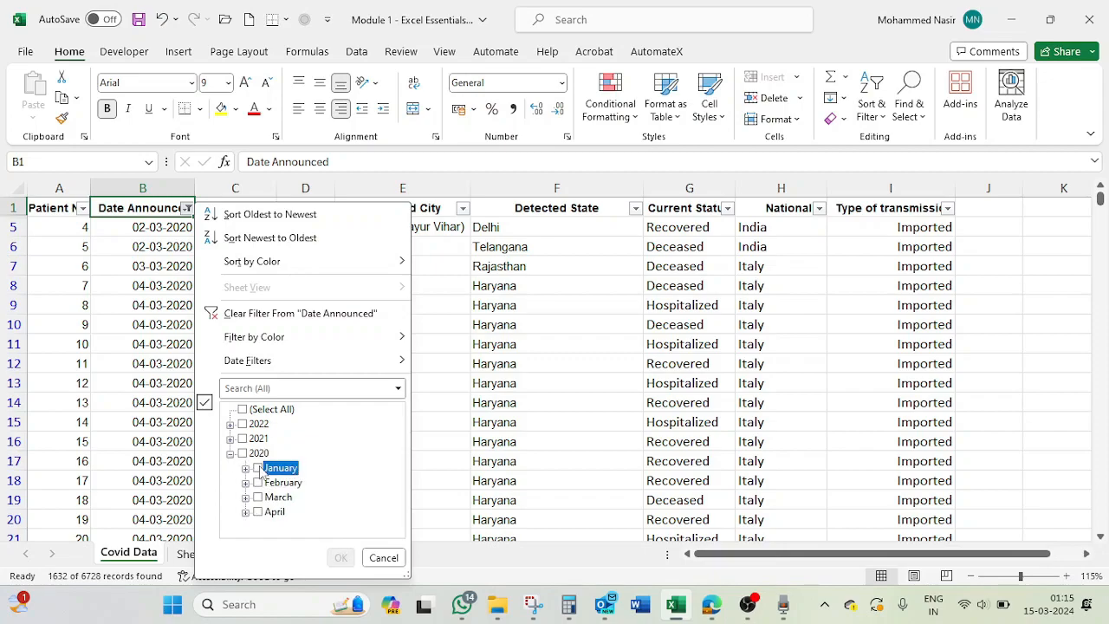
click(340, 558)
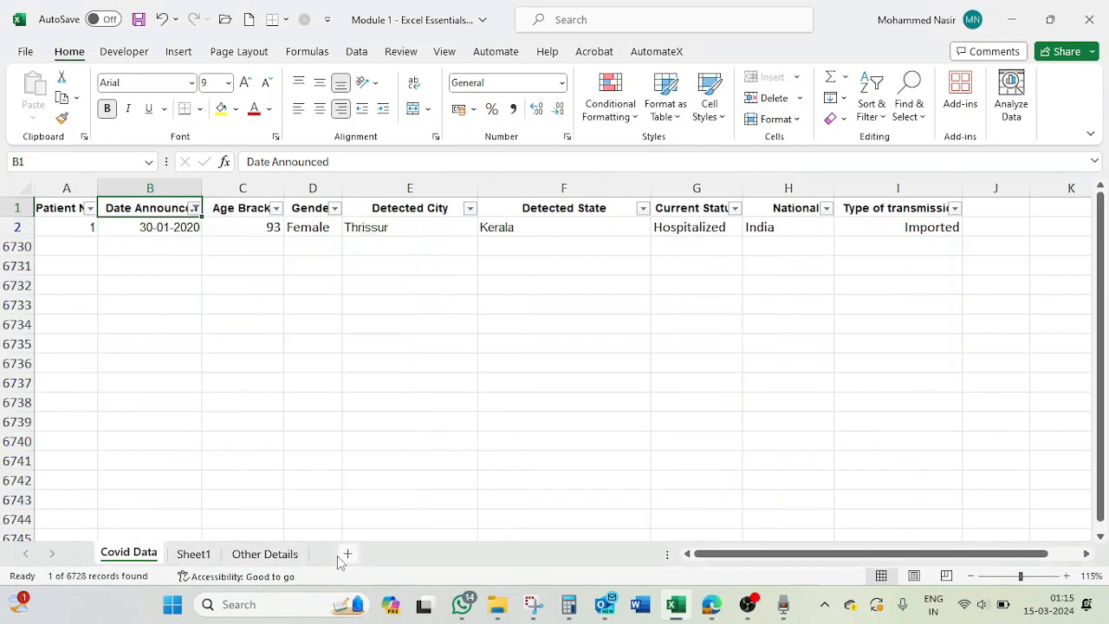
- Clear the Date Announced filter and apply an Equals date filter for 01-10-2020 using the date picker
click(194, 208)
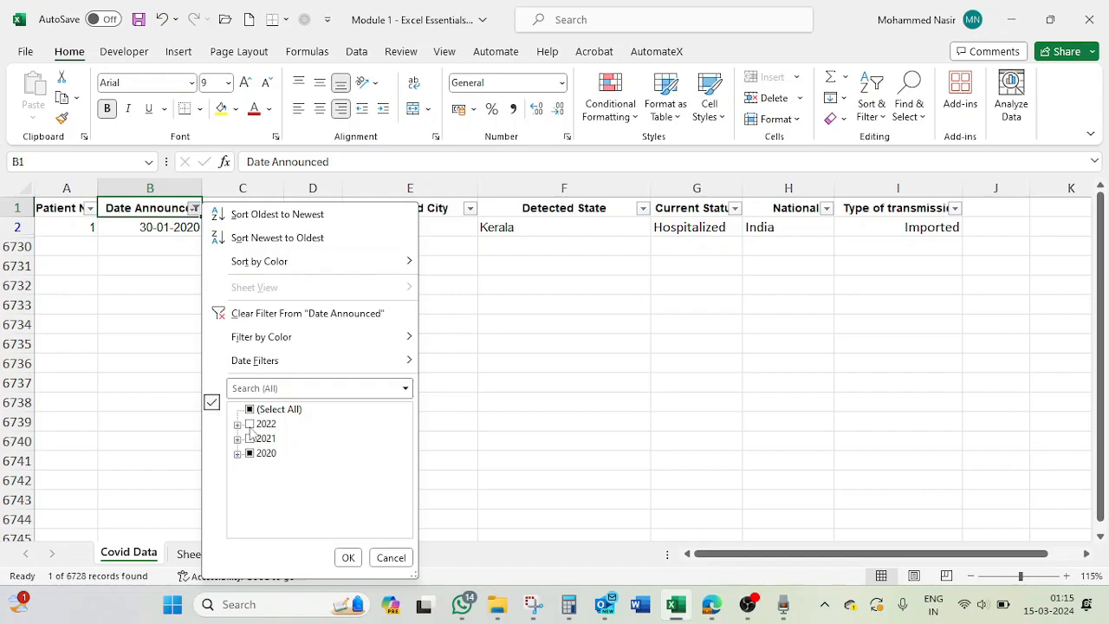
click(299, 312)
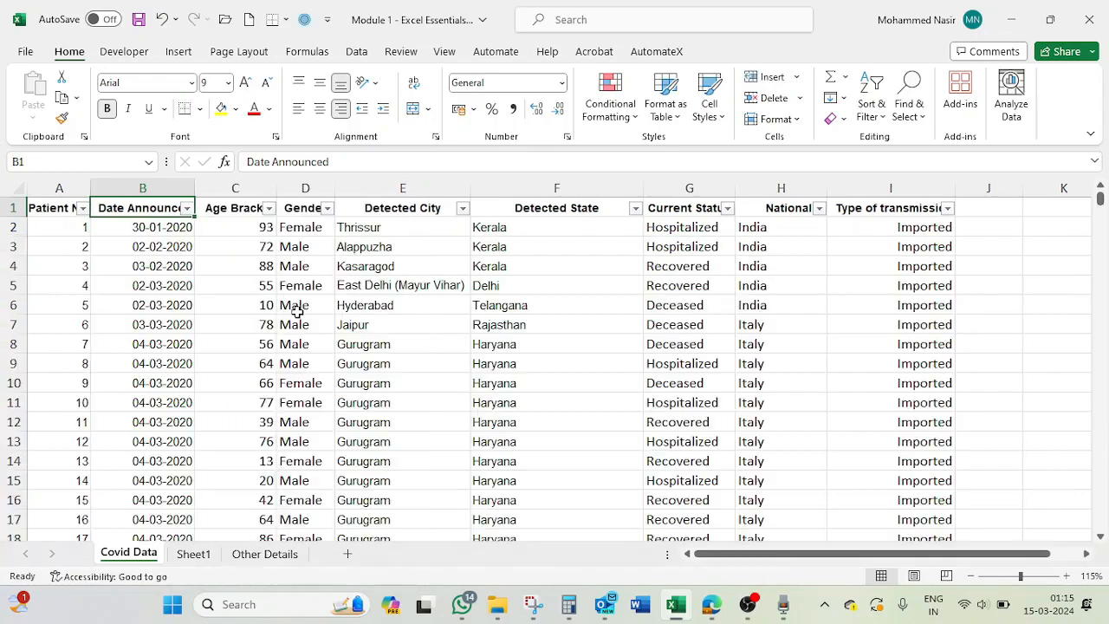
click(187, 207)
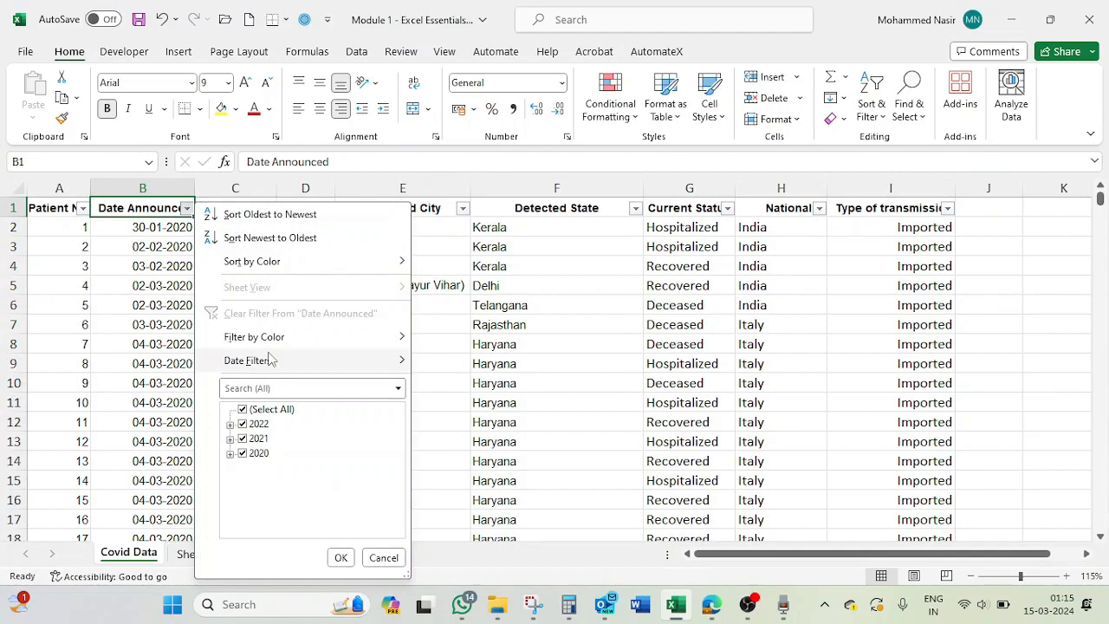
mouse_move(271, 361)
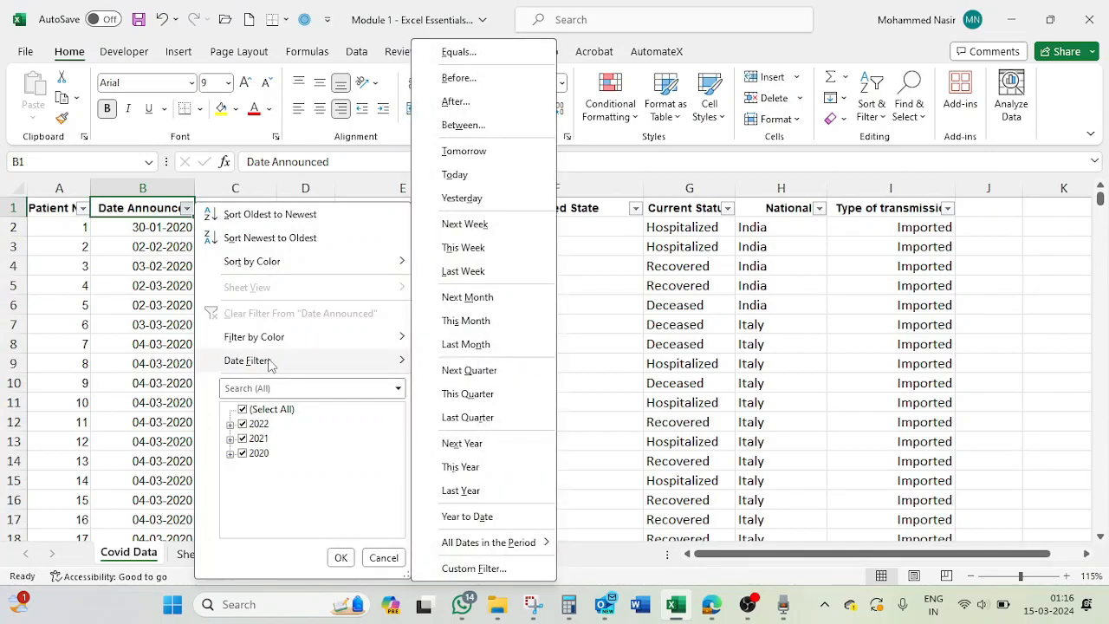
click(460, 53)
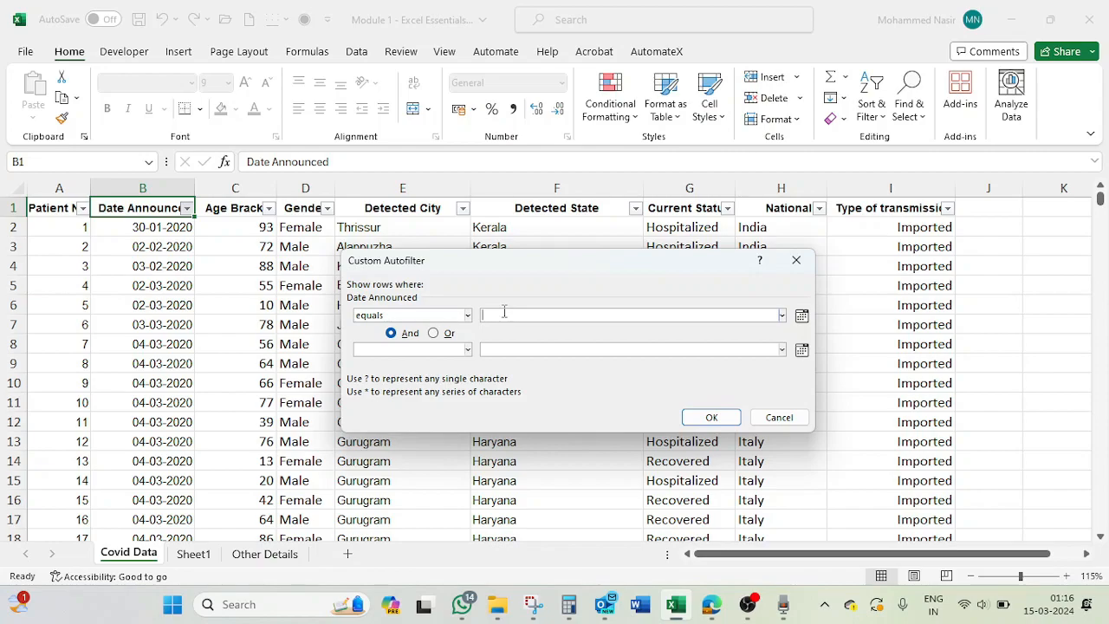
text(01-)
key(BackSpace)
key(BackSpace)
key(BackSpace)
click(801, 316)
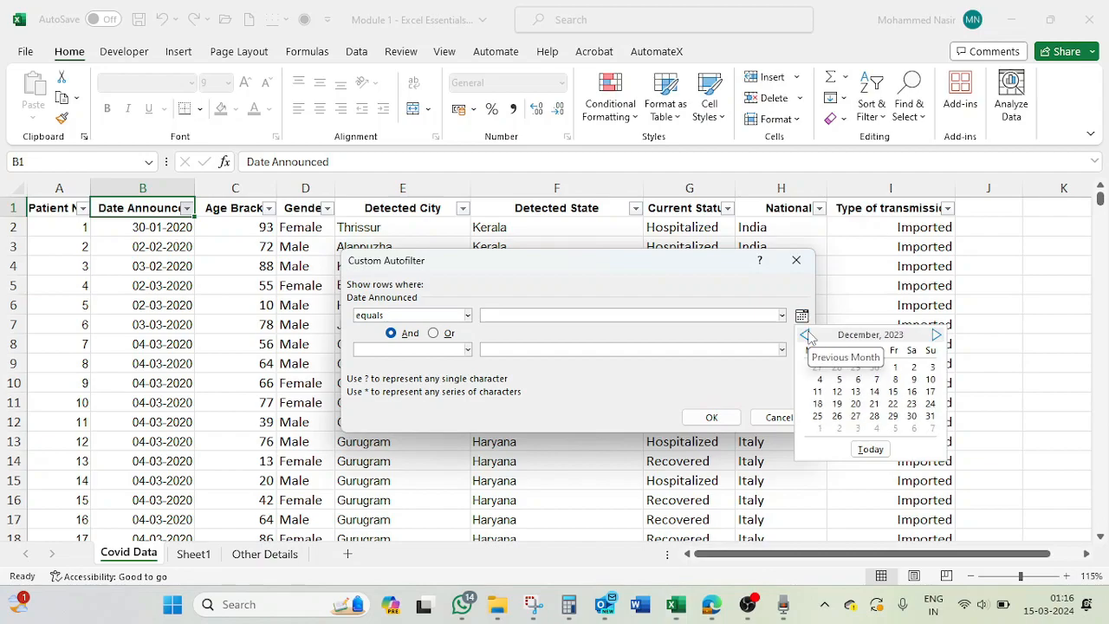
click(806, 335)
click(806, 336)
click(806, 335)
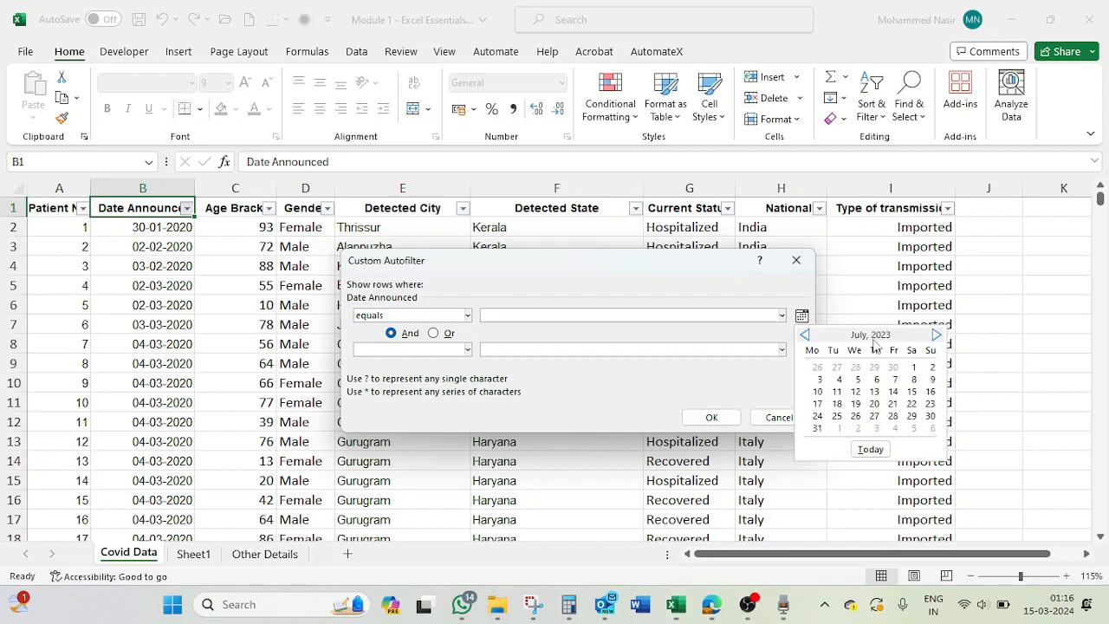
click(807, 335)
click(806, 335)
click(807, 336)
click(807, 336)
click(806, 335)
click(806, 336)
triple_click(806, 335)
triple_click(806, 335)
double_click(807, 335)
double_click(806, 335)
triple_click(807, 335)
double_click(807, 336)
double_click(806, 335)
double_click(807, 335)
double_click(807, 335)
triple_click(807, 336)
double_click(806, 335)
click(806, 335)
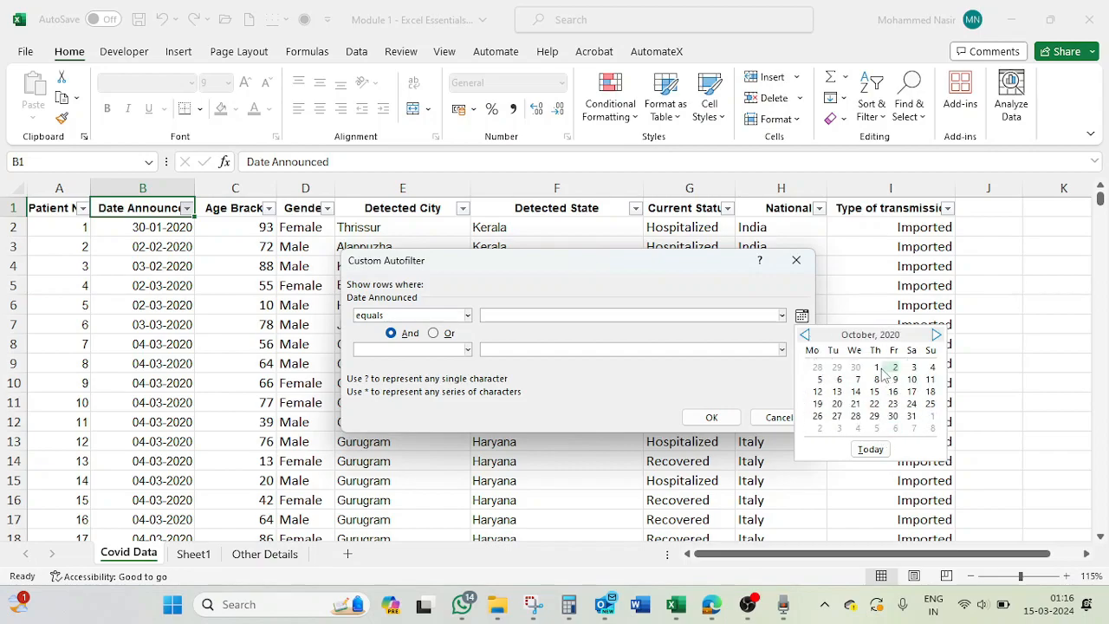
click(877, 369)
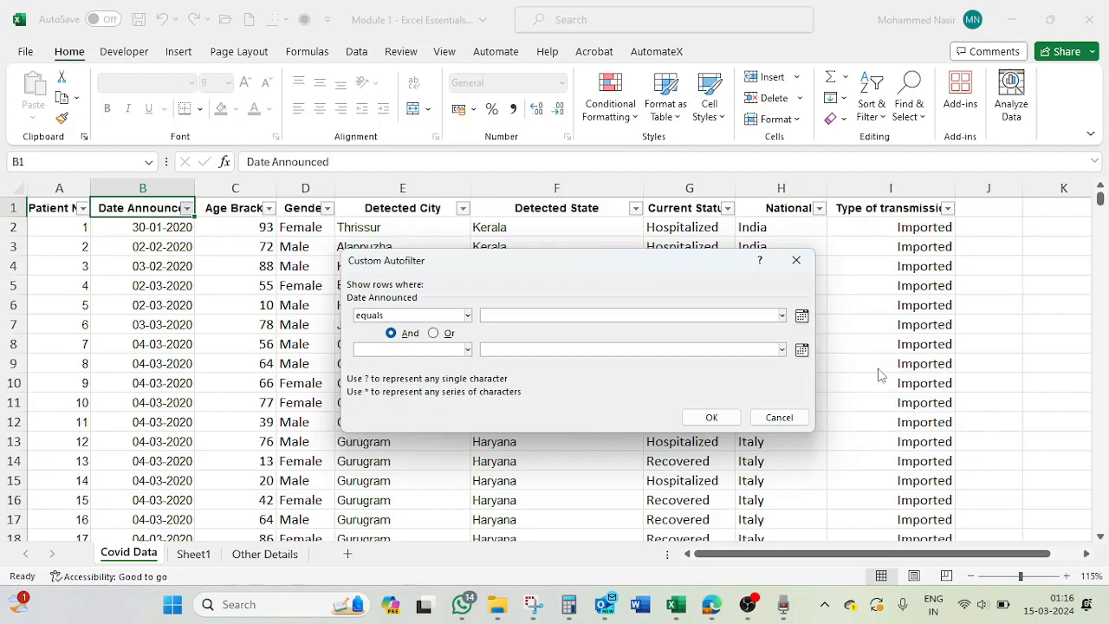
click(712, 417)
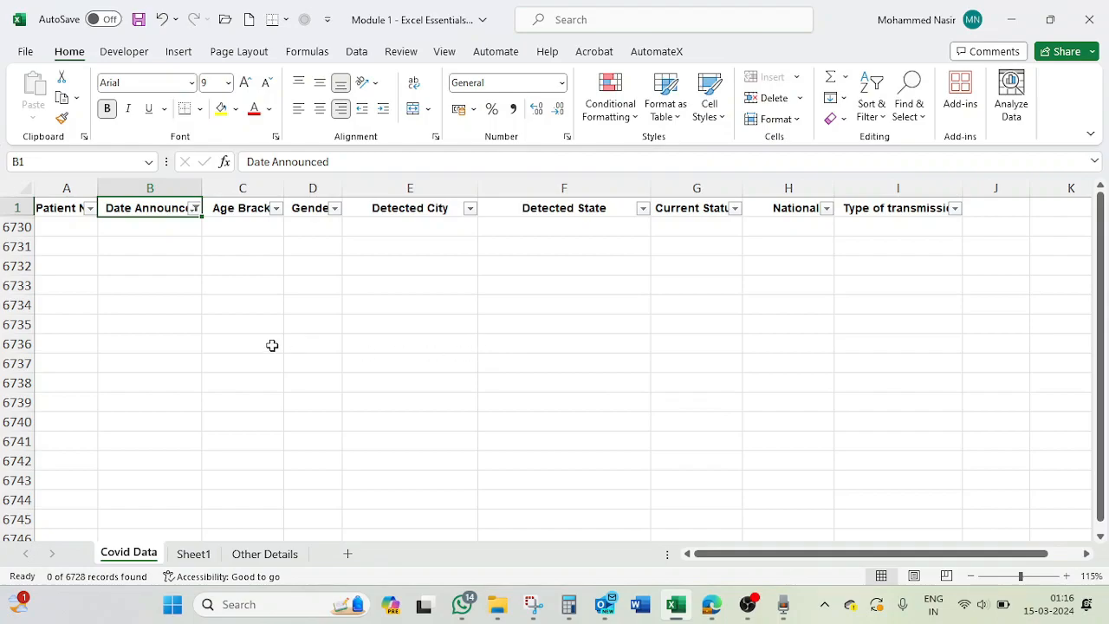
- Filter Date Announced with an Equals condition to show only records dated 04-03-2020
mouse_move(270, 364)
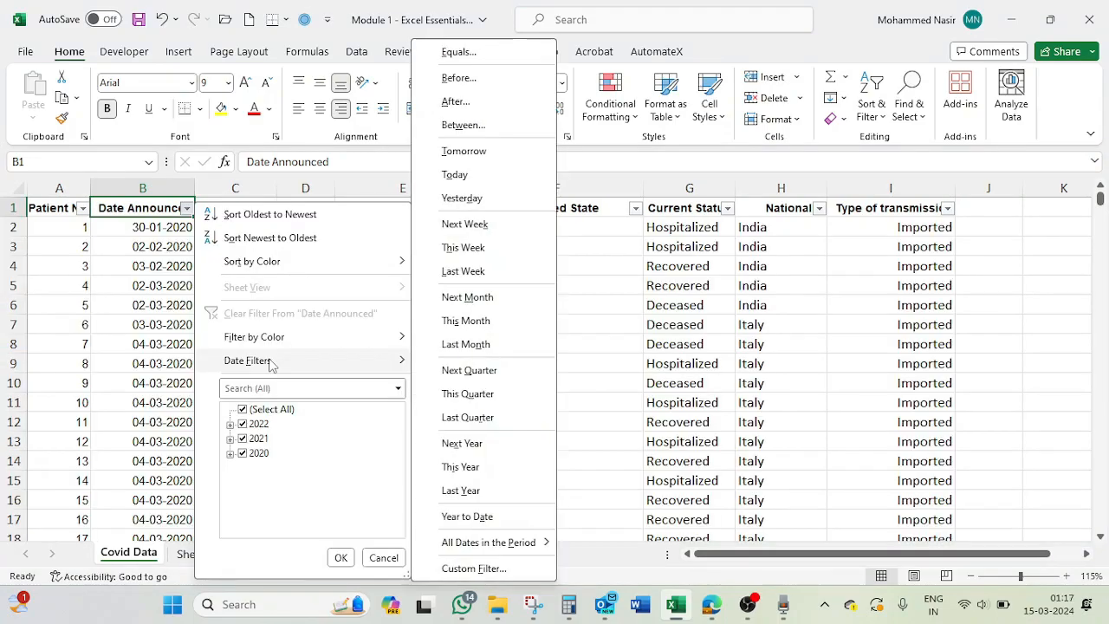
click(472, 58)
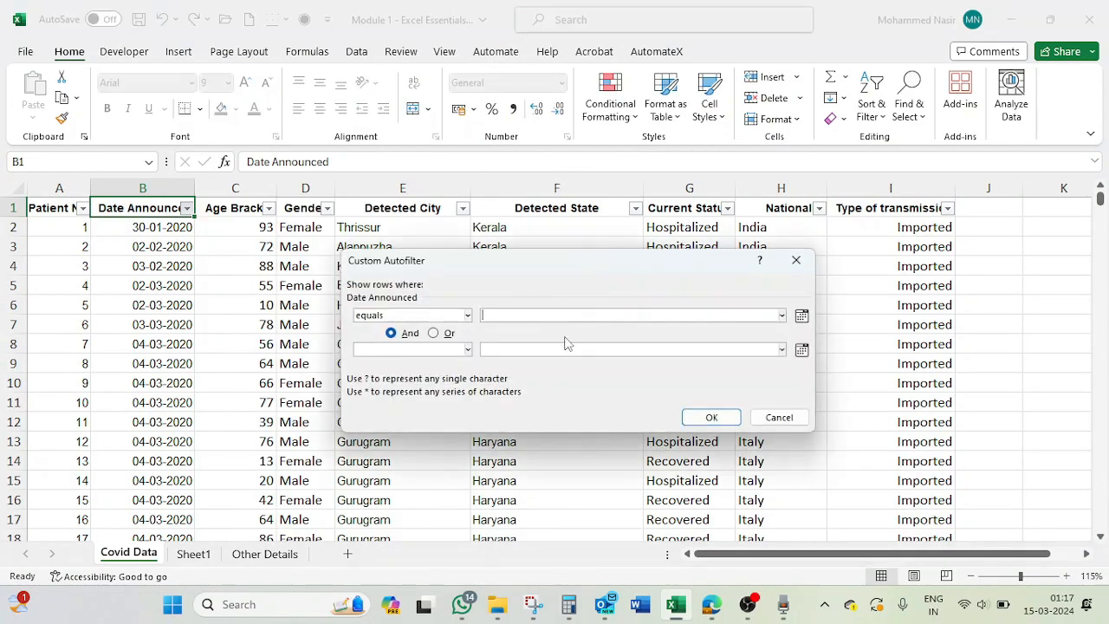
click(532, 320)
text(04-04-2020)
key(Left)
key(Left)
key(Left)
key(Left)
key(Left)
key(BackSpace)
text(3)
click(710, 416)
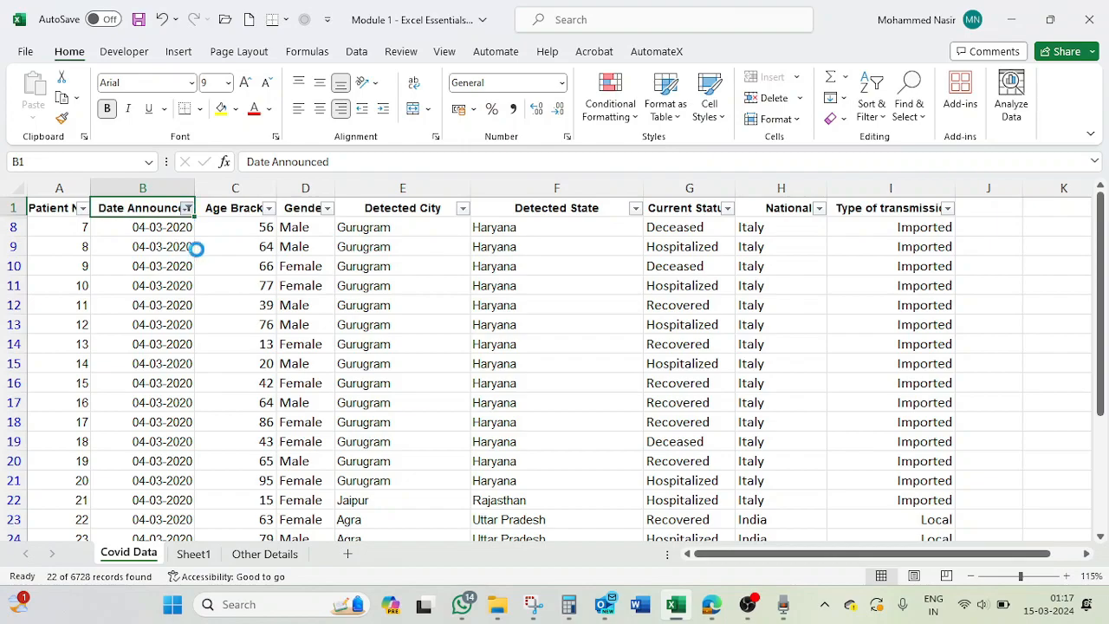
- Clear the Equals filter on Date Announced and show only records dated after 04-03-2020
click(187, 209)
click(262, 315)
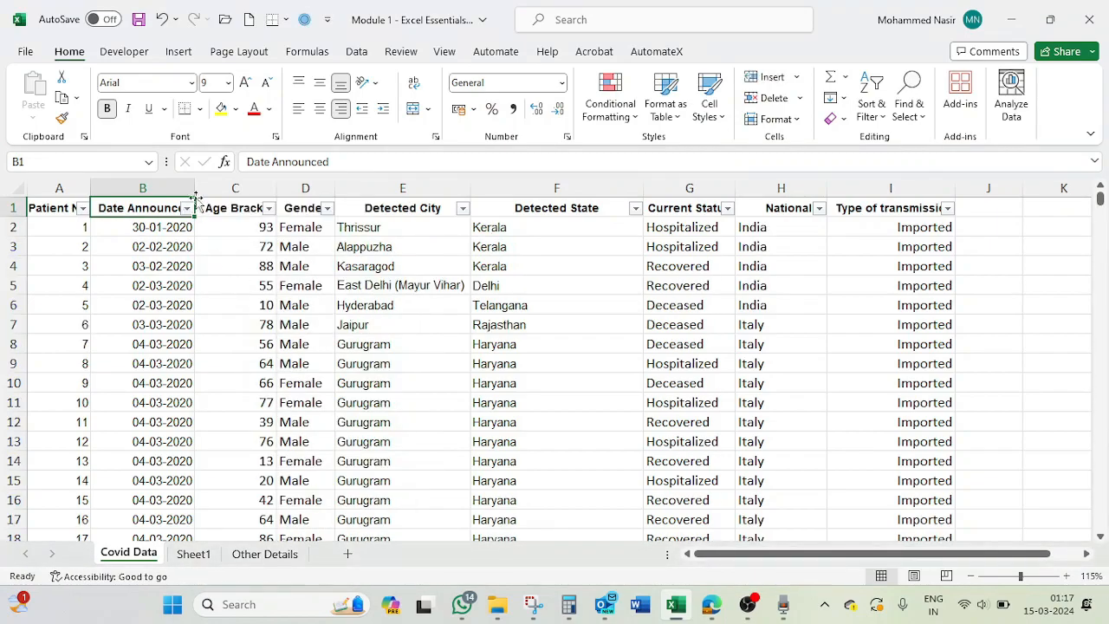
click(187, 208)
mouse_move(270, 363)
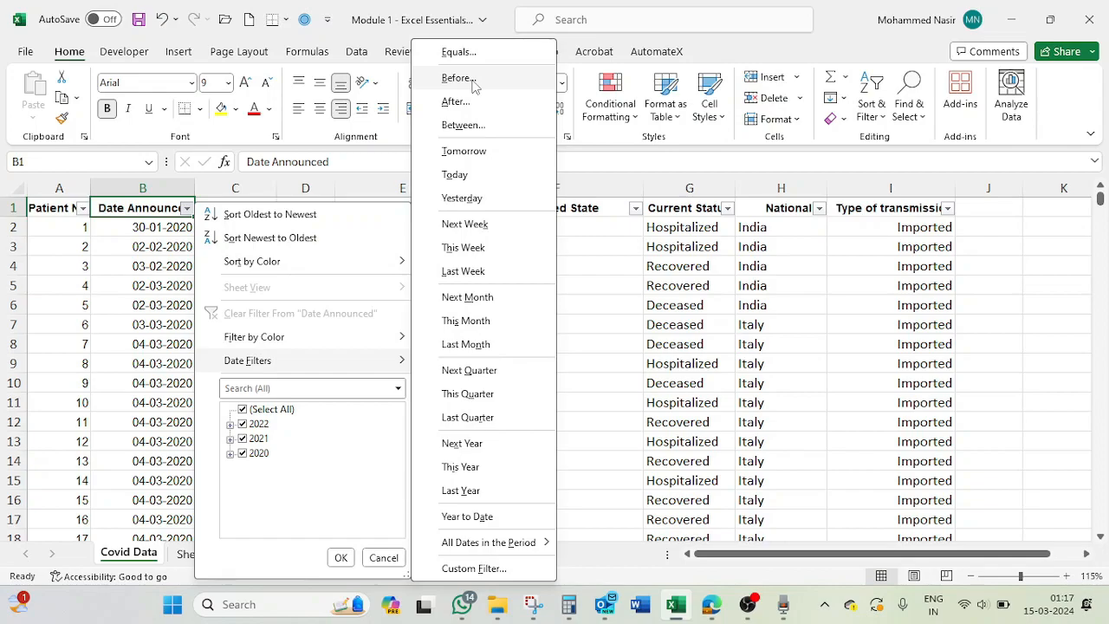
click(459, 102)
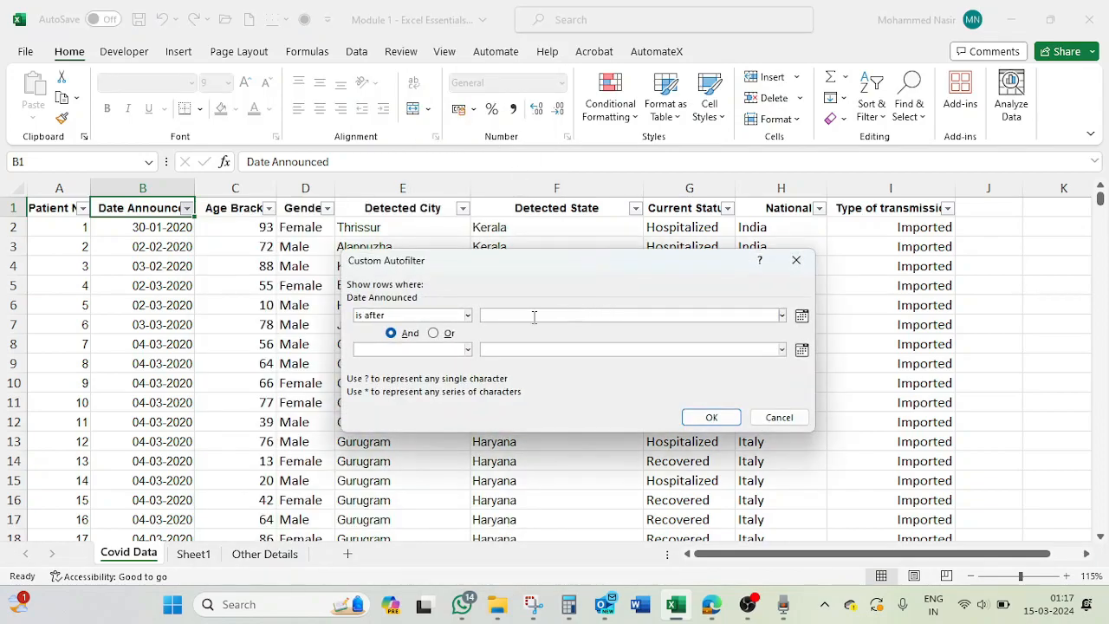
text(04-03-2020)
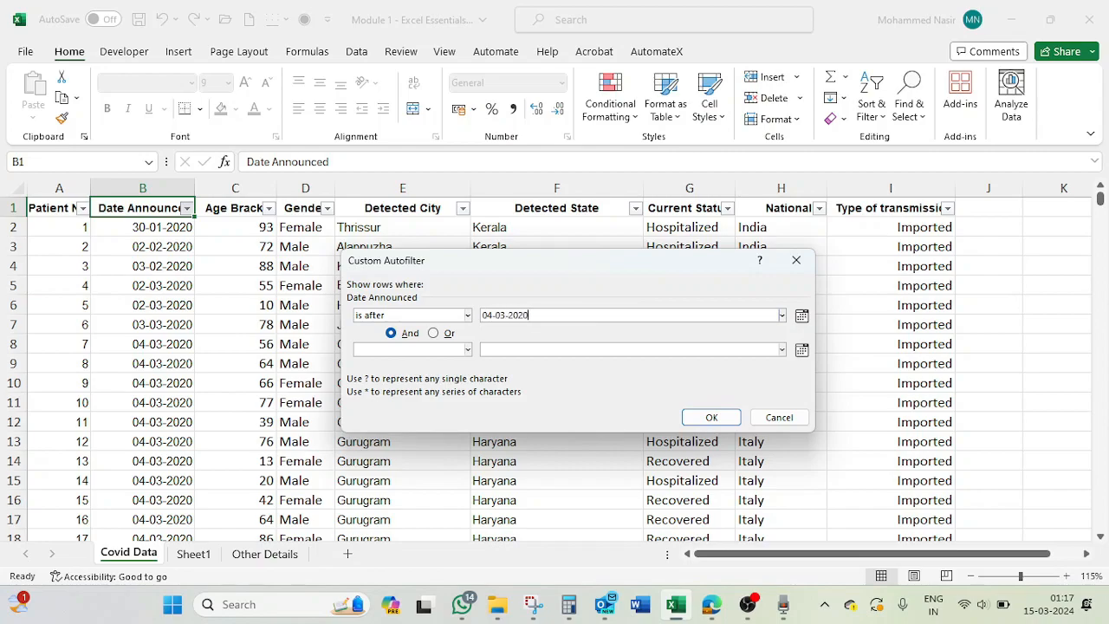
click(706, 418)
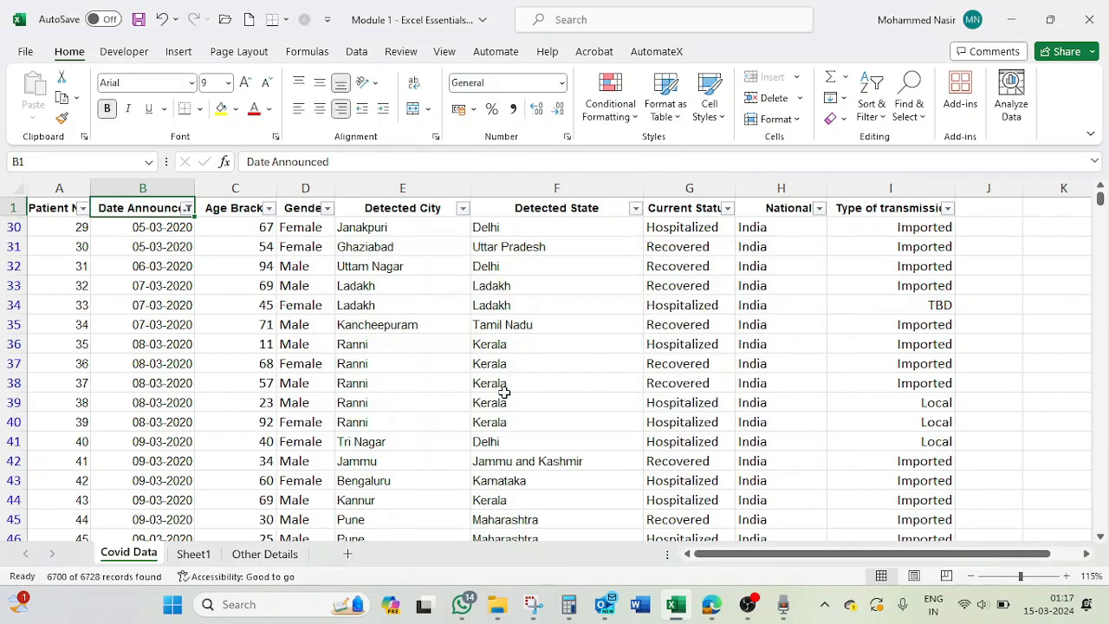
click(147, 229)
click(148, 248)
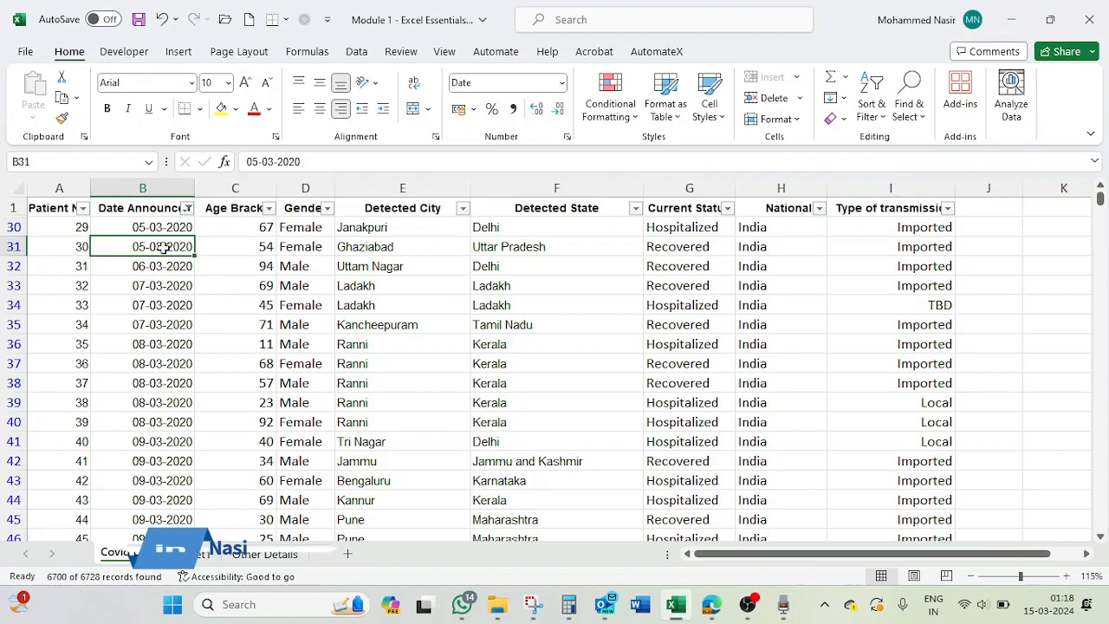
- Apply a Between date filter to Date Announced covering 05-03-2020 to 06-03-2020
click(188, 209)
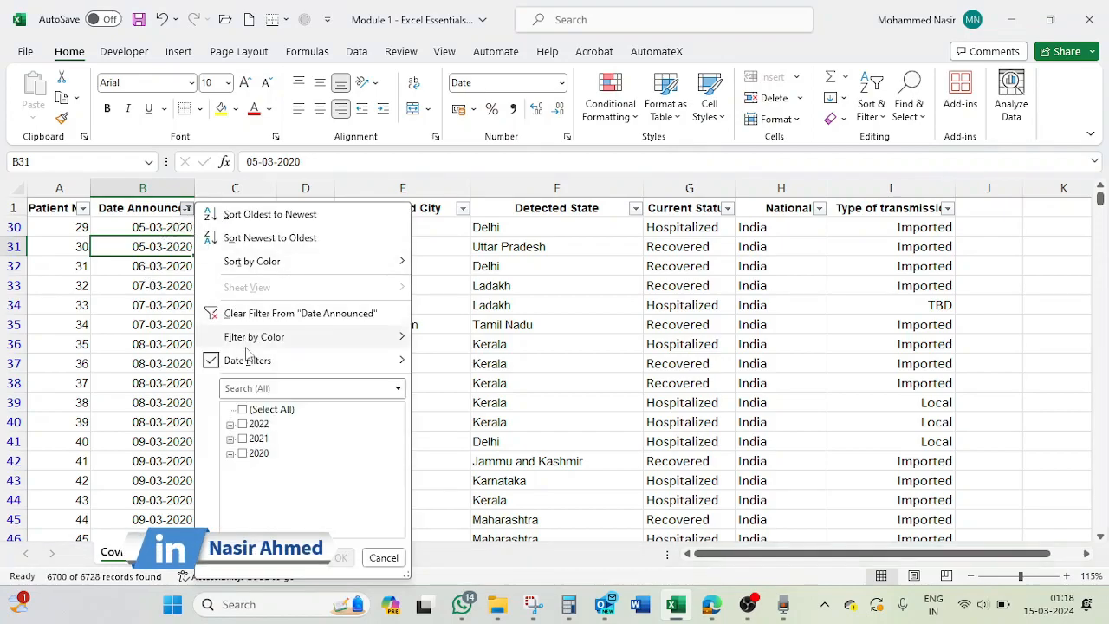
mouse_move(282, 338)
mouse_move(344, 362)
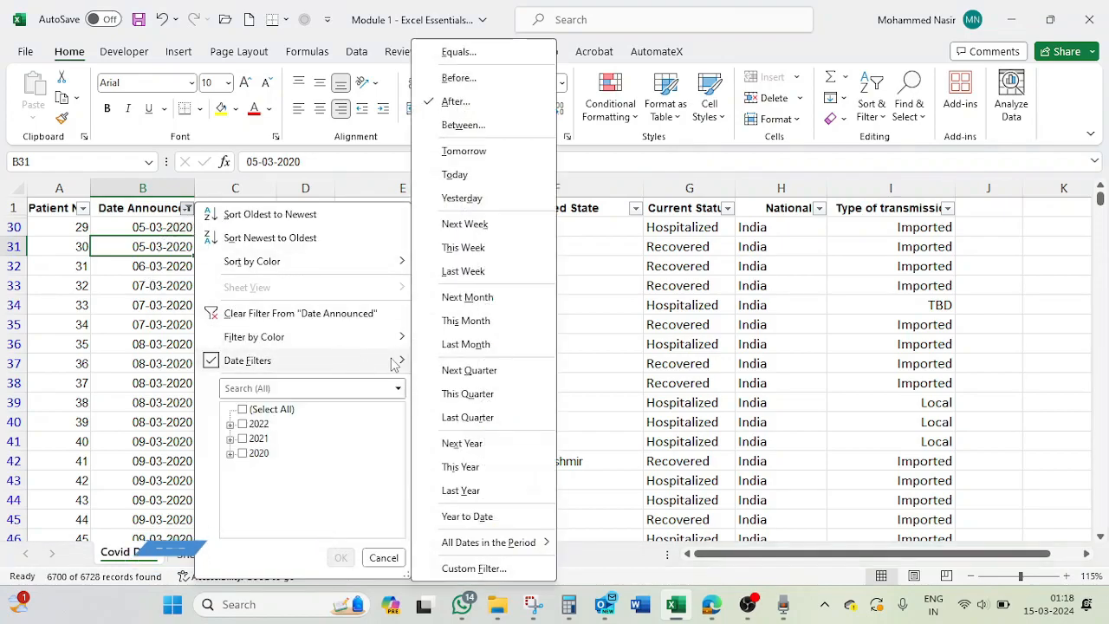
click(472, 127)
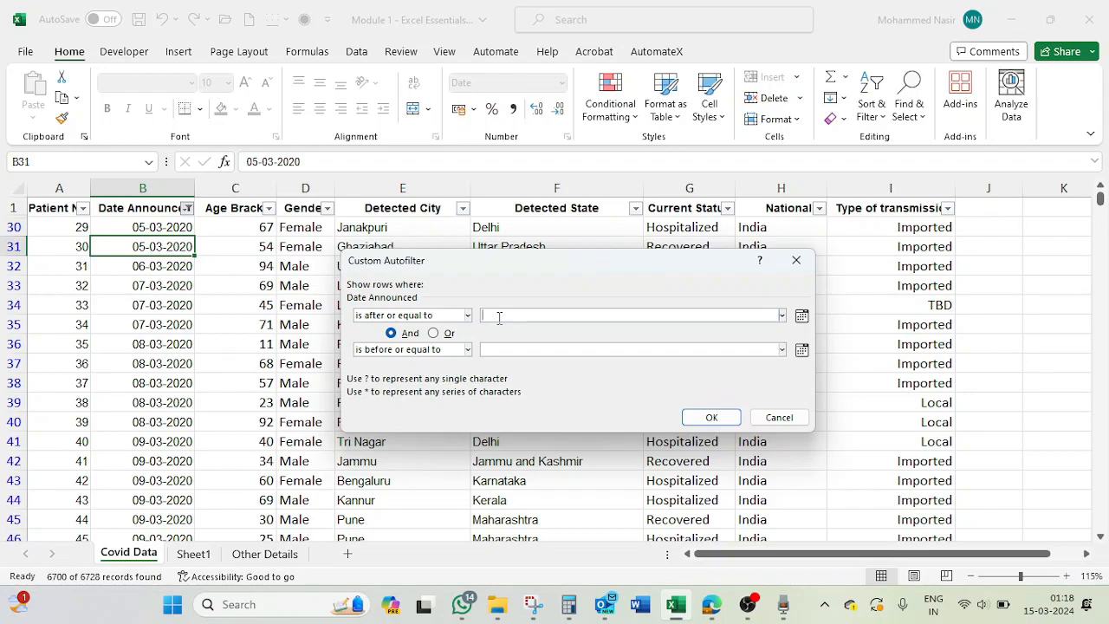
text(05-03-2020)
key(BackSpace)
text(0)
key(Tab)
key(Tab)
key(Tab)
key(Tab)
text(06-03-2020)
click(708, 419)
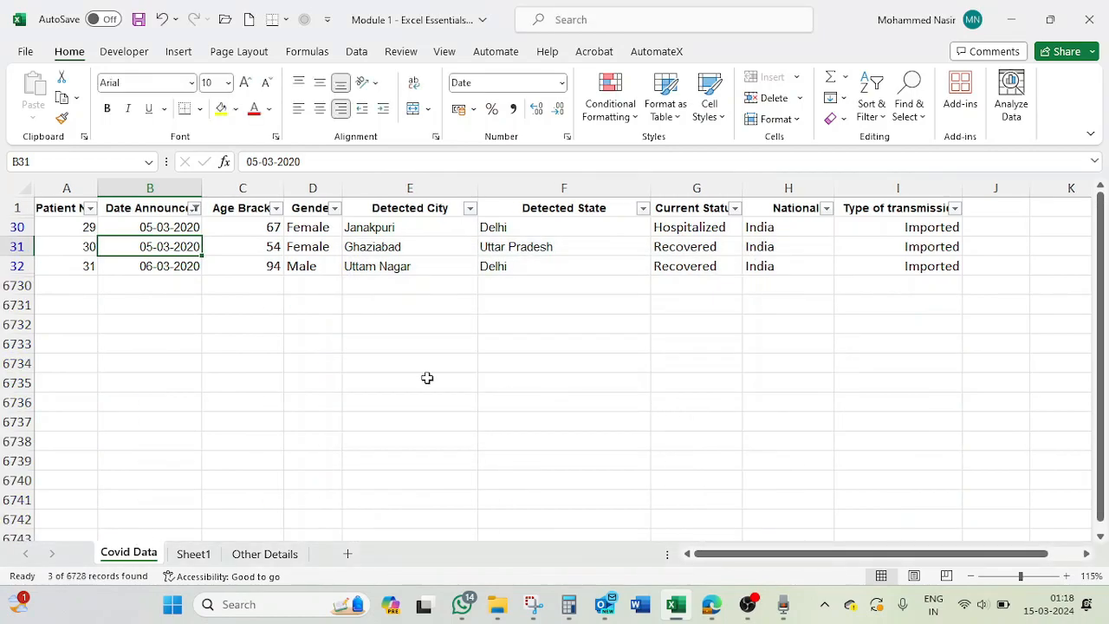
- Check the first and last dates in the filtered rows and clear the Date Announced filter
click(154, 228)
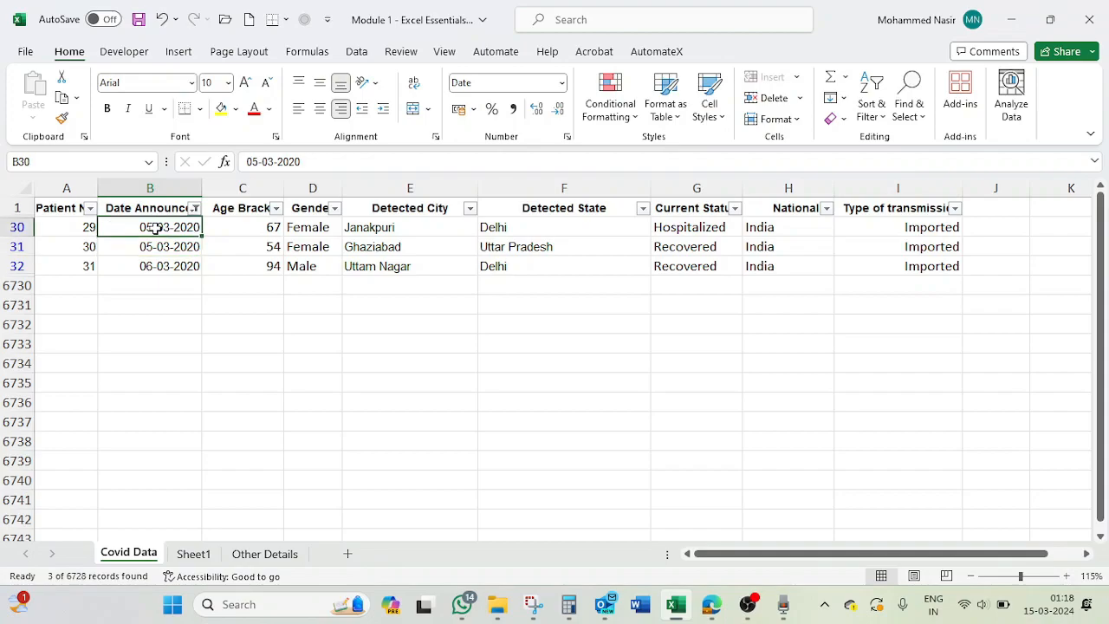
click(161, 267)
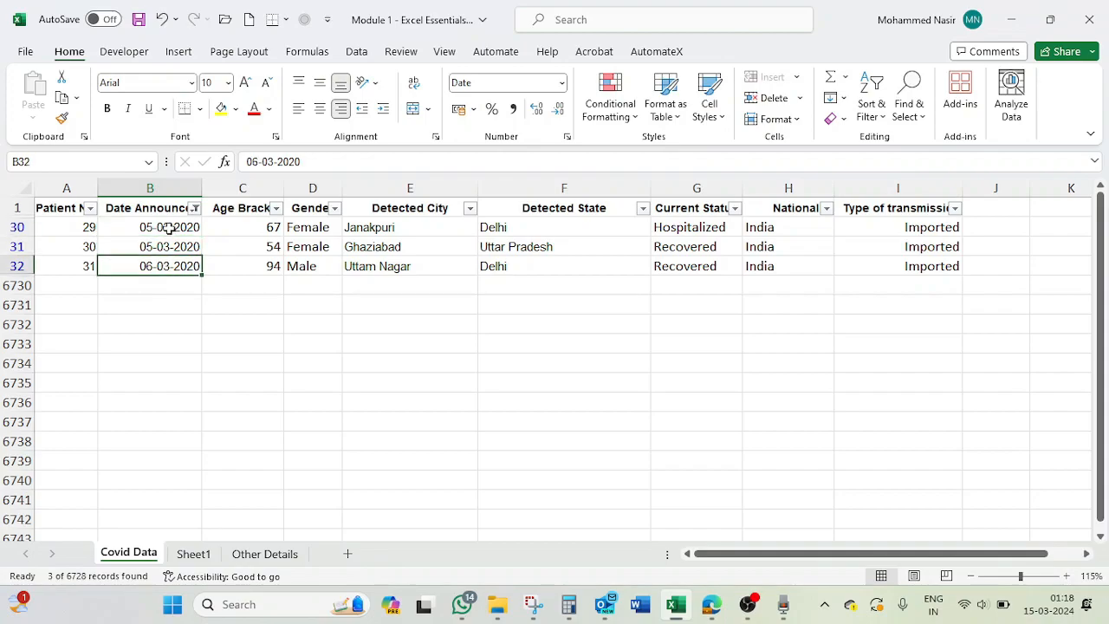
click(169, 228)
click(164, 265)
click(196, 209)
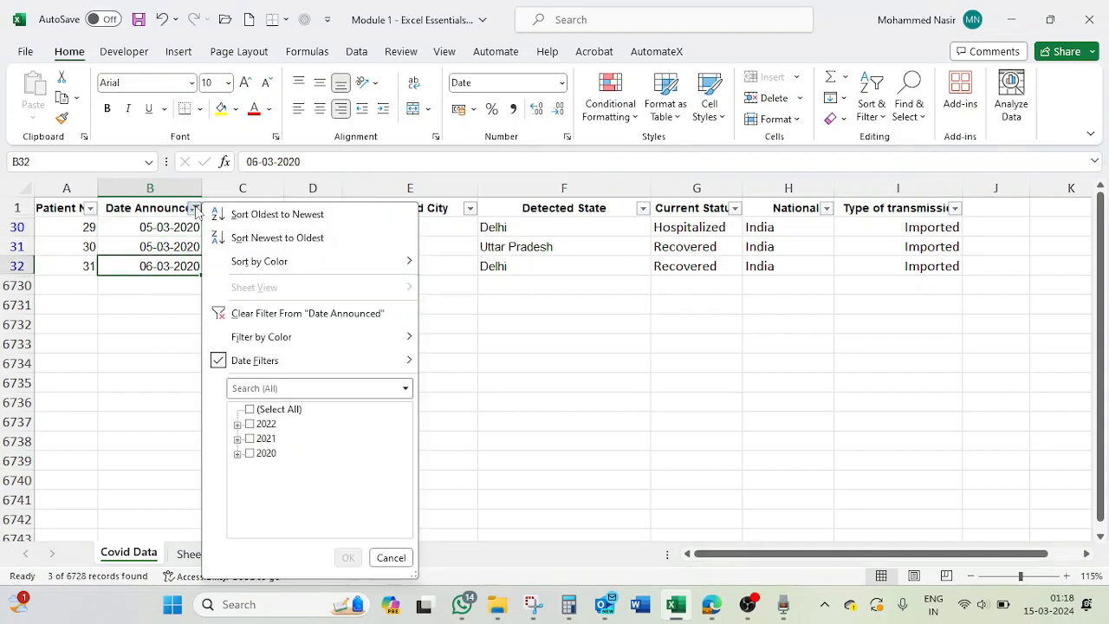
click(272, 365)
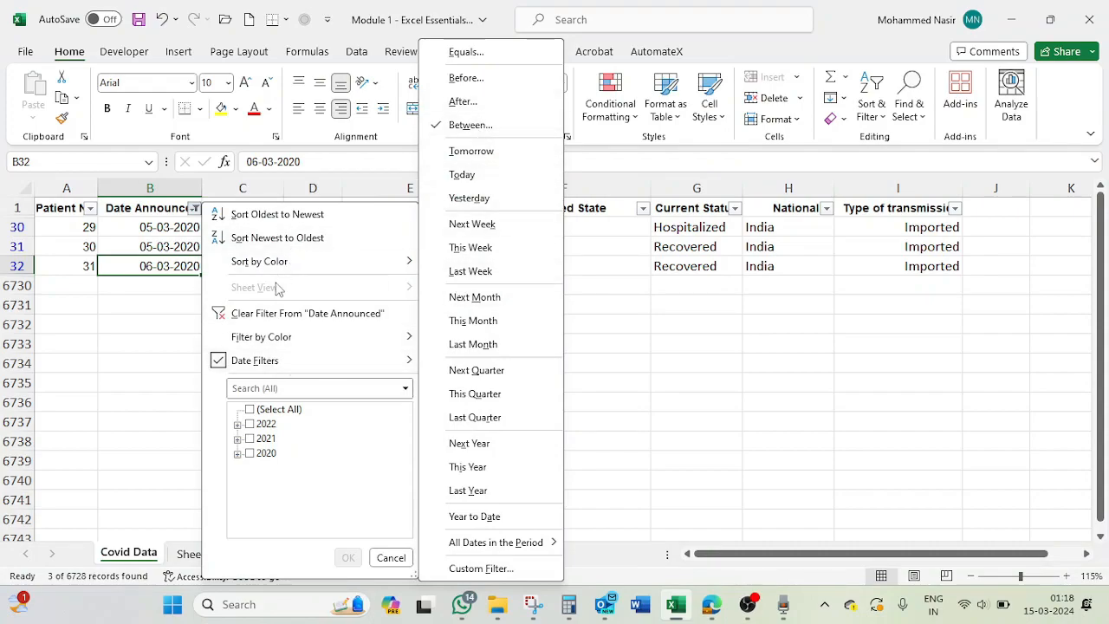
click(282, 314)
click(187, 208)
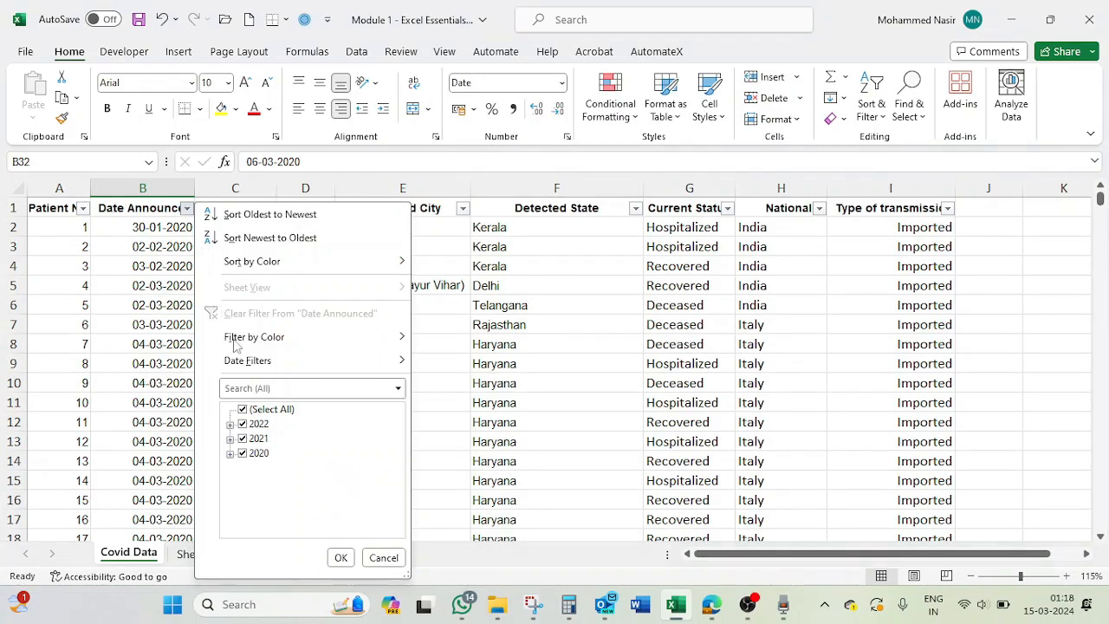
mouse_move(270, 361)
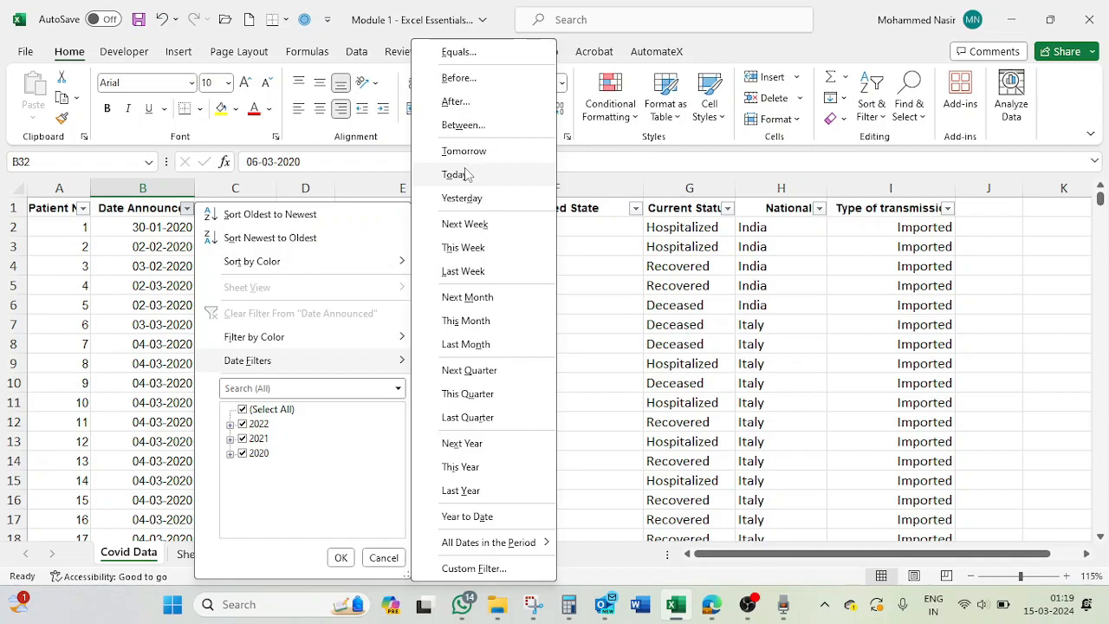
click(140, 359)
click(185, 228)
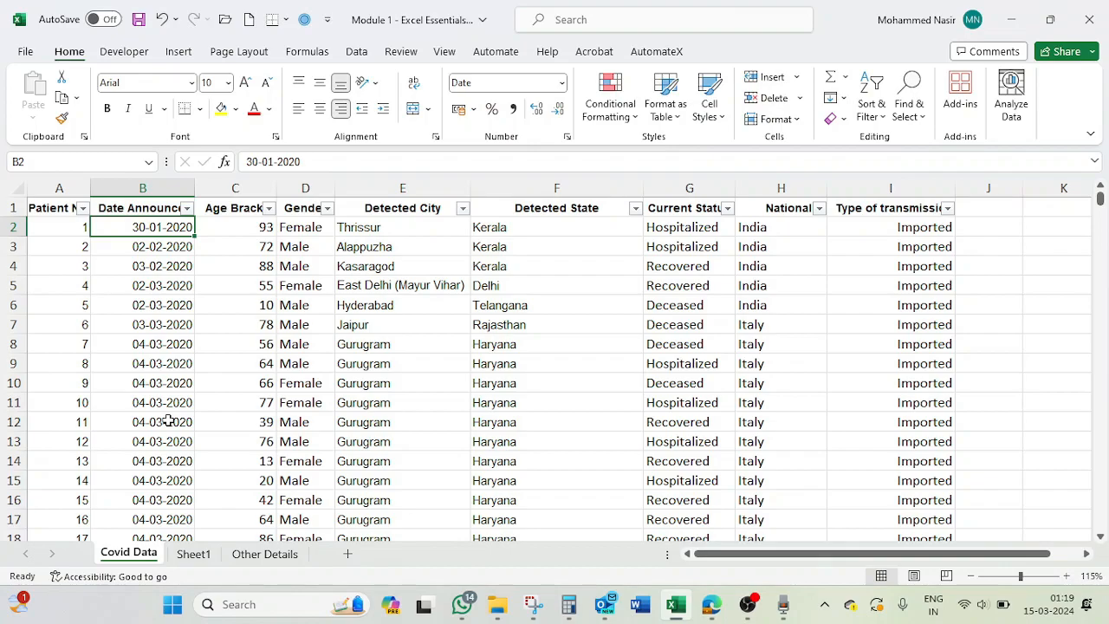
- Look through the preset date filters available for the Date Announced column without applying one
click(186, 208)
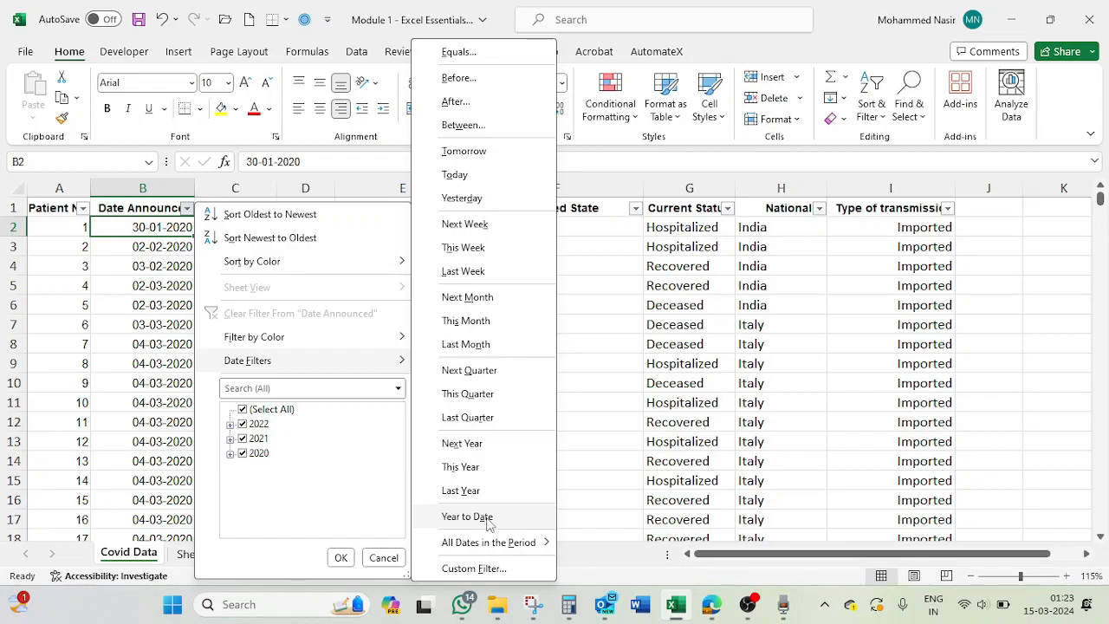
click(610, 381)
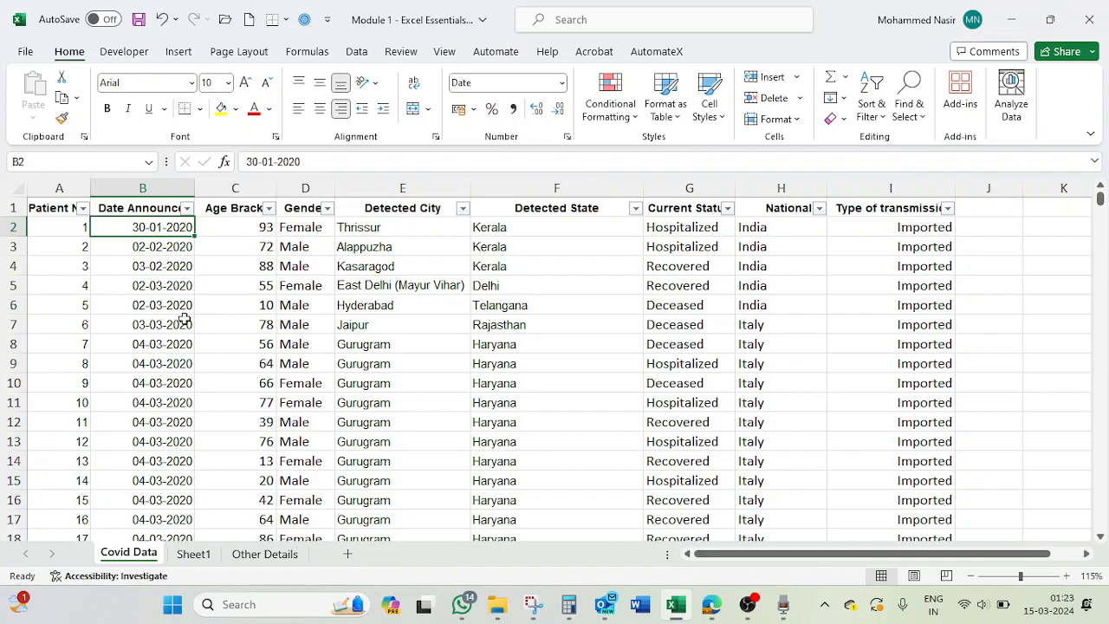
- Below the last Date Announced entry, add the dates 01-01-2024, 02-02-2024 and 03-03-2024 in consecutive rows
key(ctrl+Down)
key(Down)
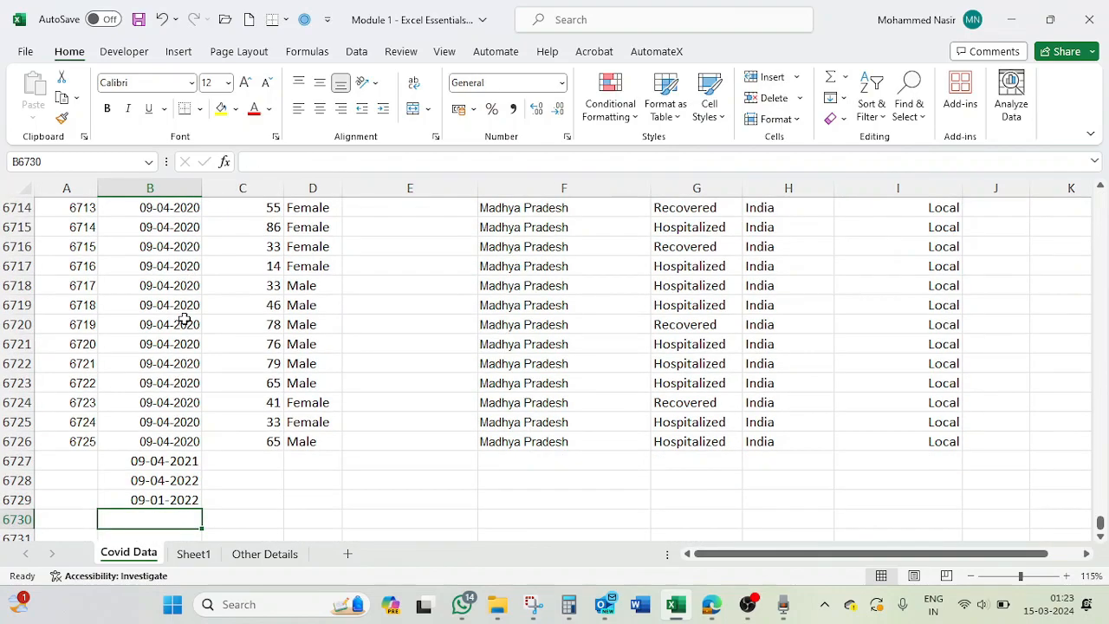
text(01-01-2024)
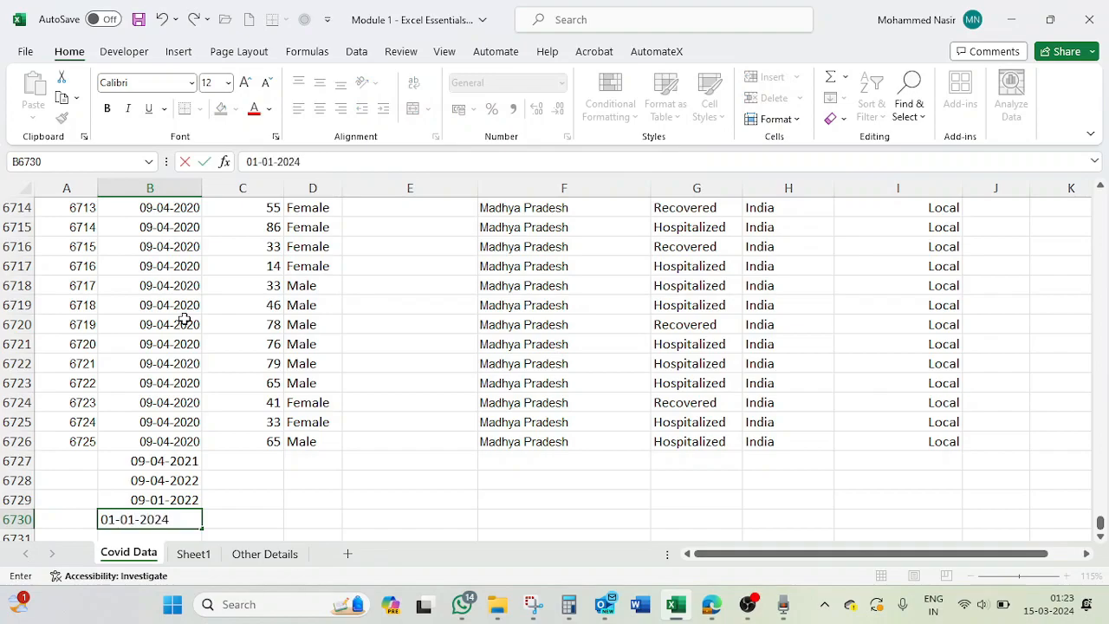
key(Return)
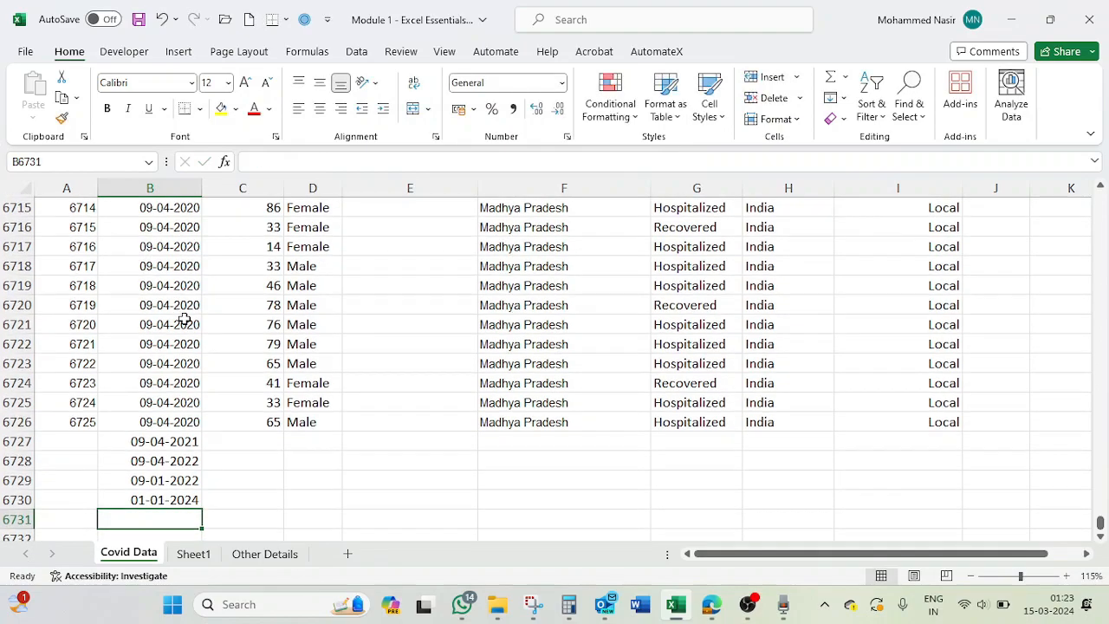
text(02-02-2024)
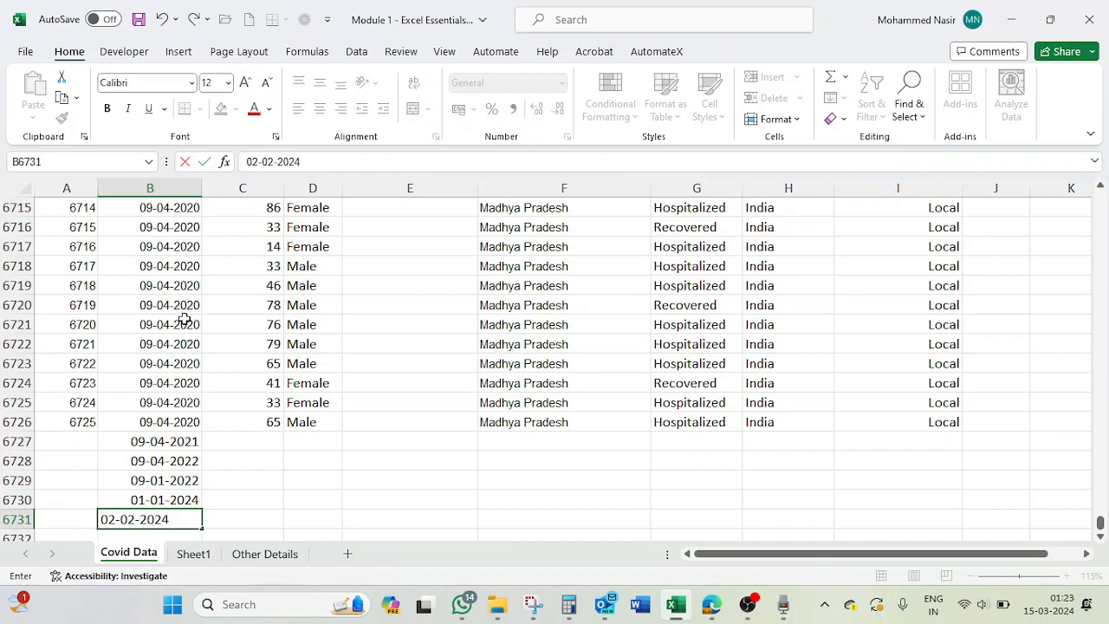
key(Return)
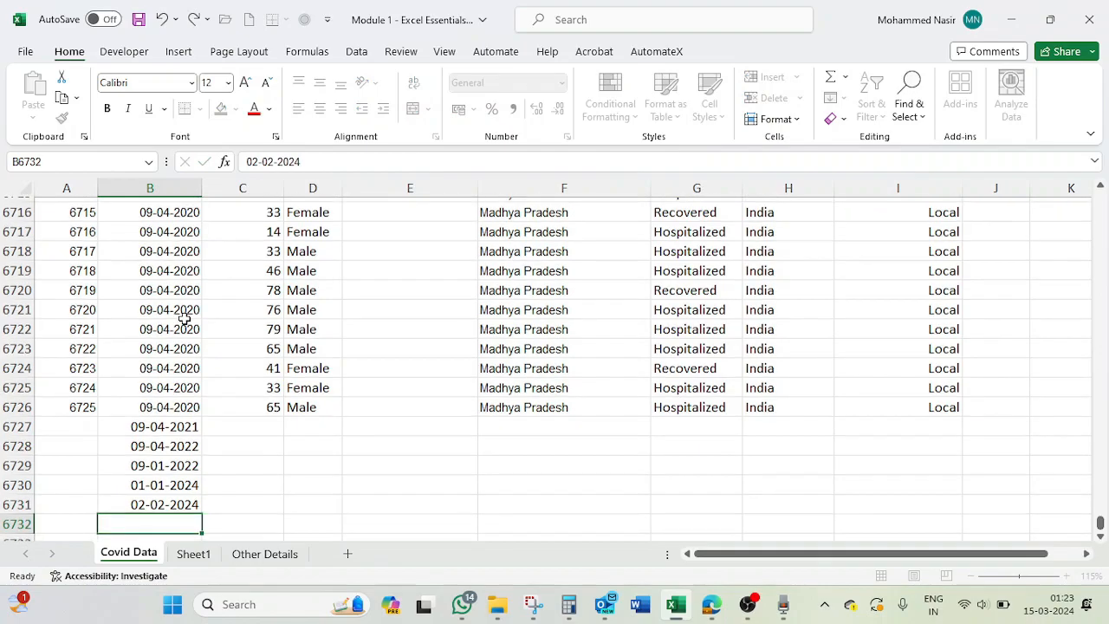
text(03-03-2024)
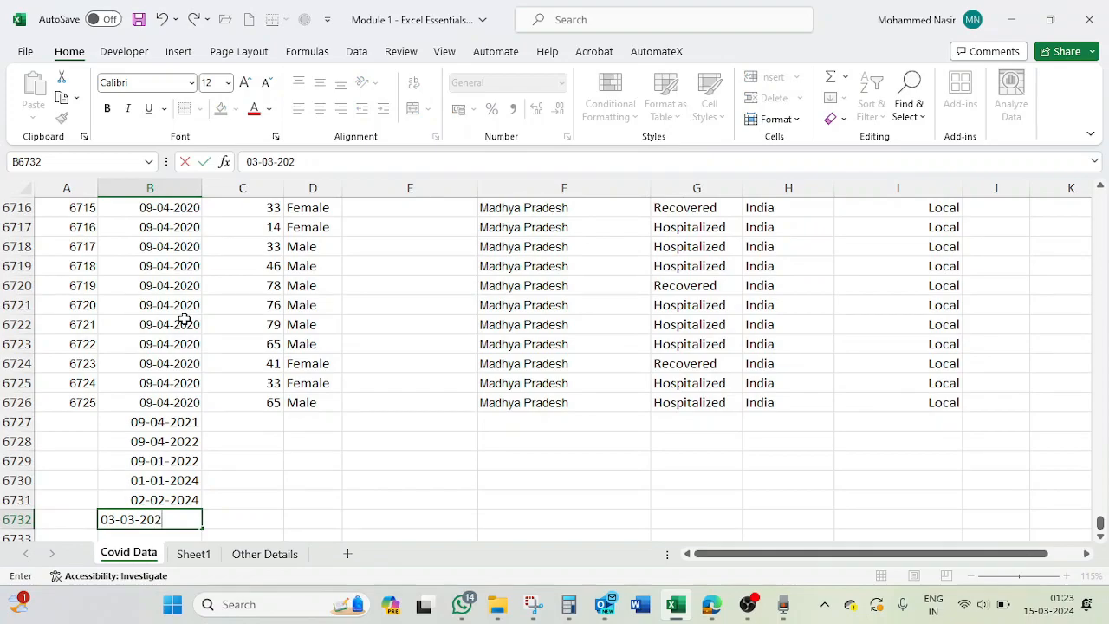
key(Return)
- Add the dates 05-03-2024 and 15-03-2024 in the next two rows of the Date Announced column
text(0)
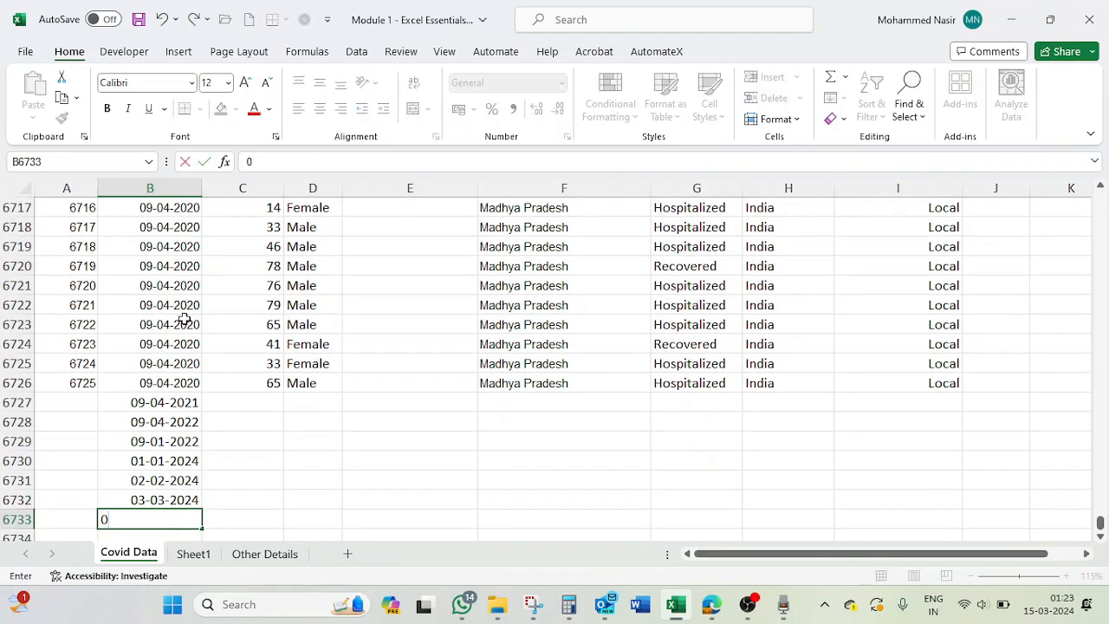
text(5-03-2024)
key(ctrl+Return)
key(Return)
text(15-0)
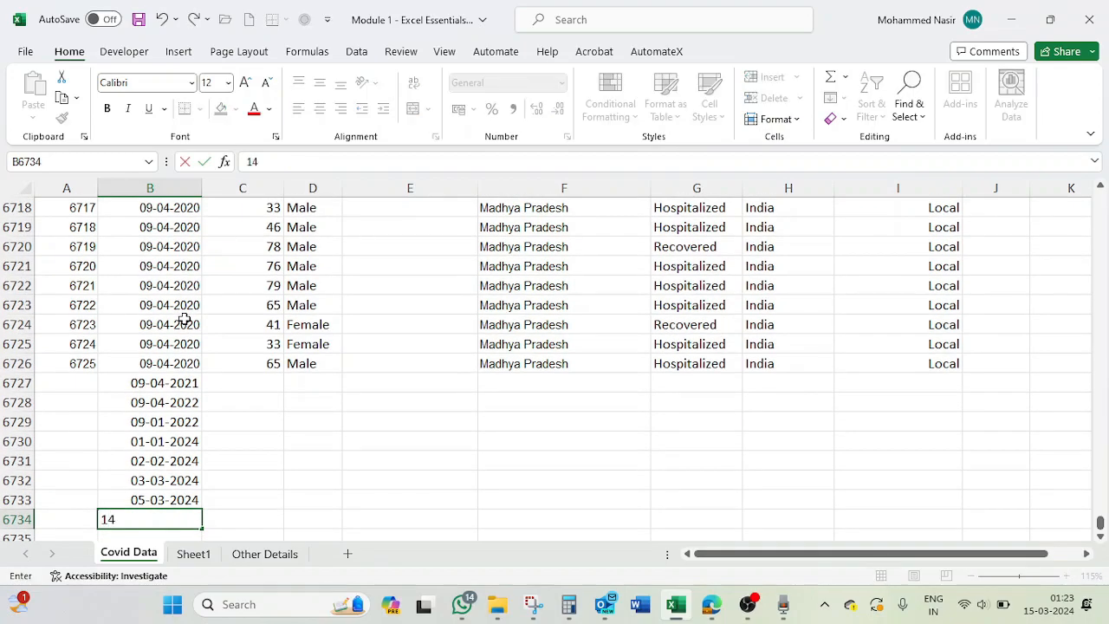
text(3-2024)
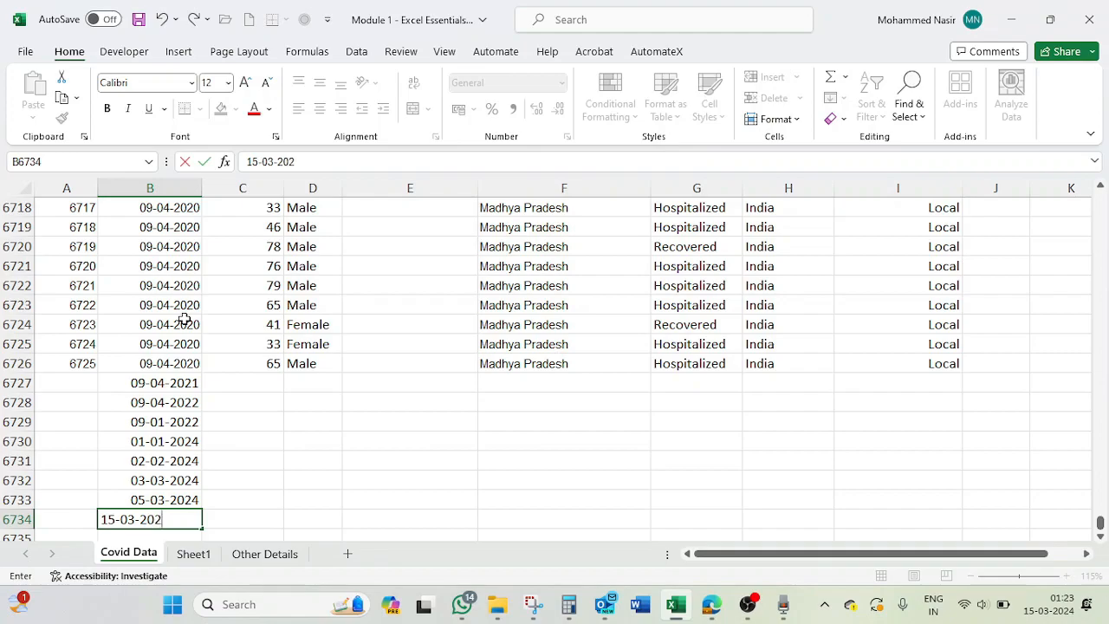
key(Return)
- Return to the Date Announced header and apply the Year to Date filter to the column
key(ctrl+Up)
key(ctrl+Up)
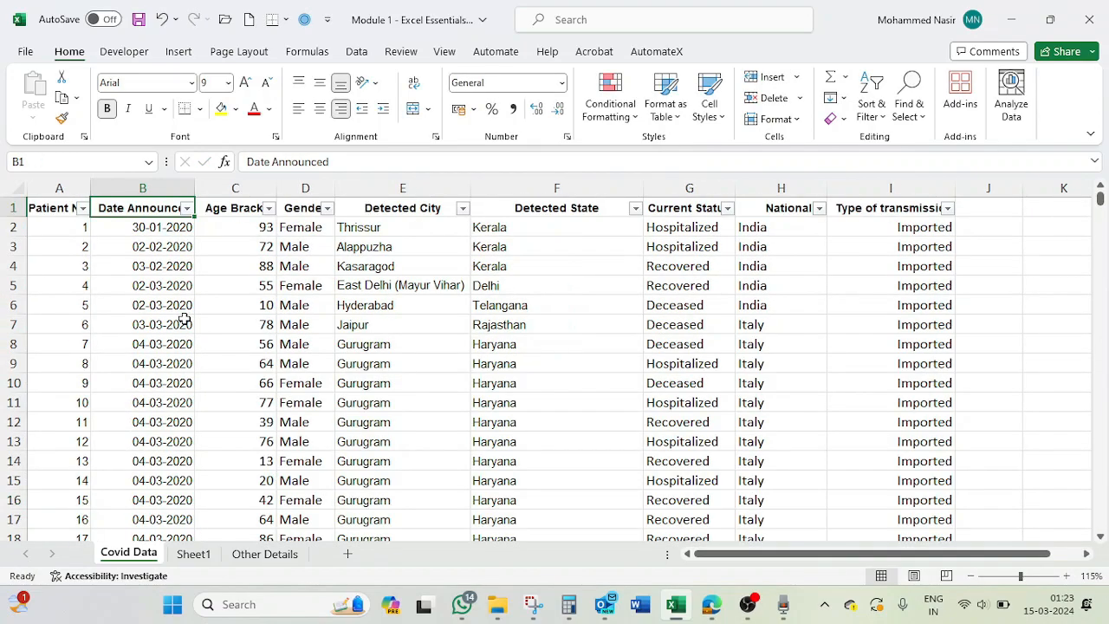
click(188, 207)
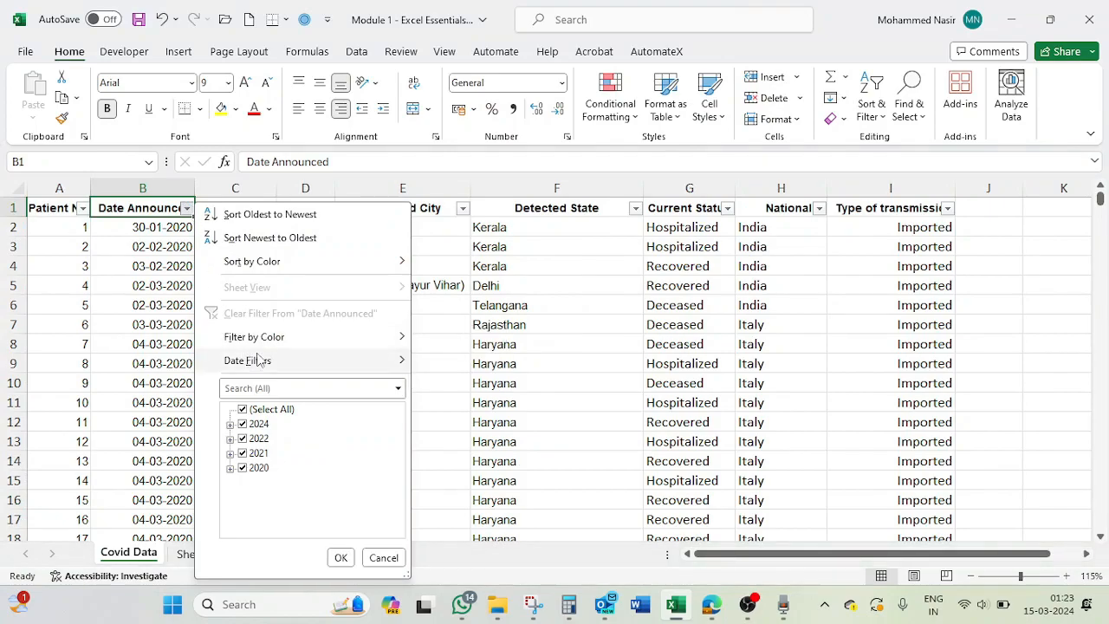
mouse_move(246, 359)
click(467, 516)
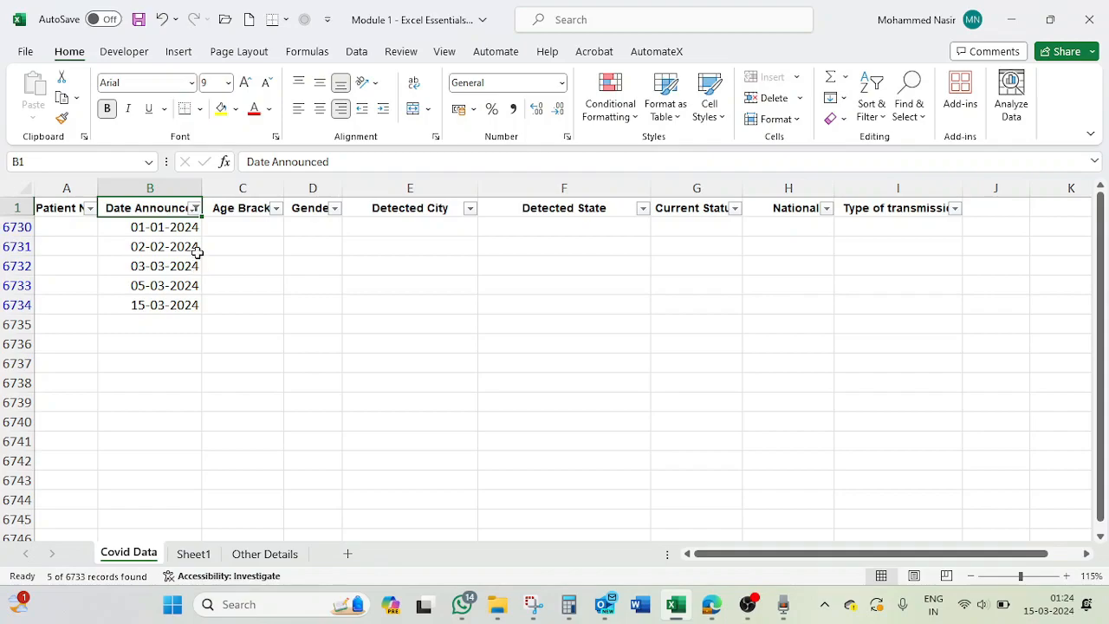
- Review the All Dates in the Period options for Date Announced and clear the Year to Date filter
click(195, 208)
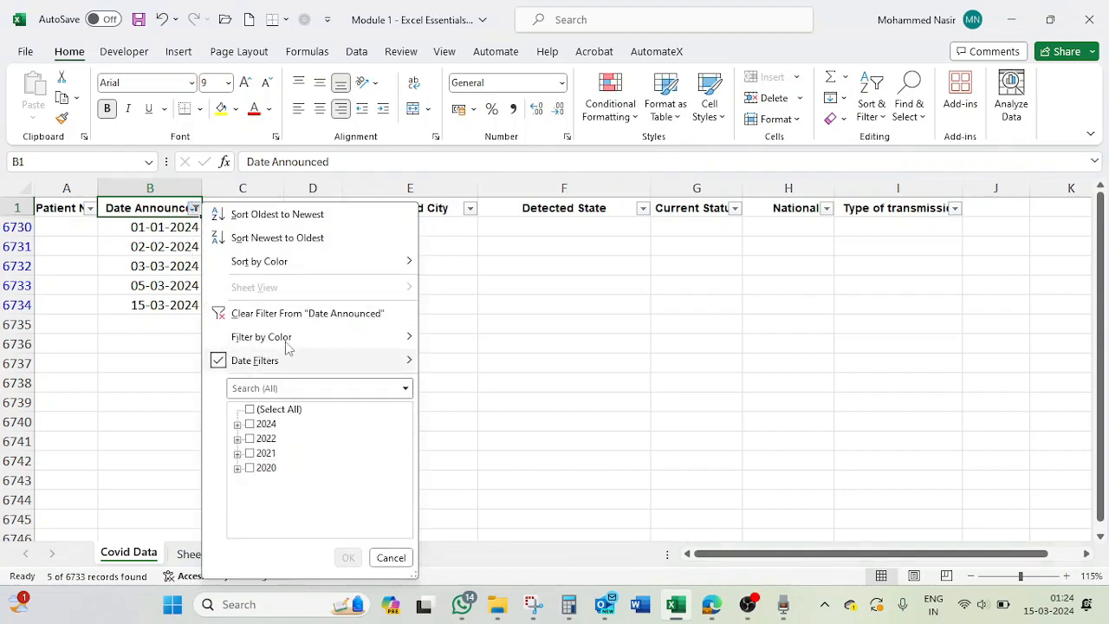
mouse_move(329, 341)
mouse_move(344, 363)
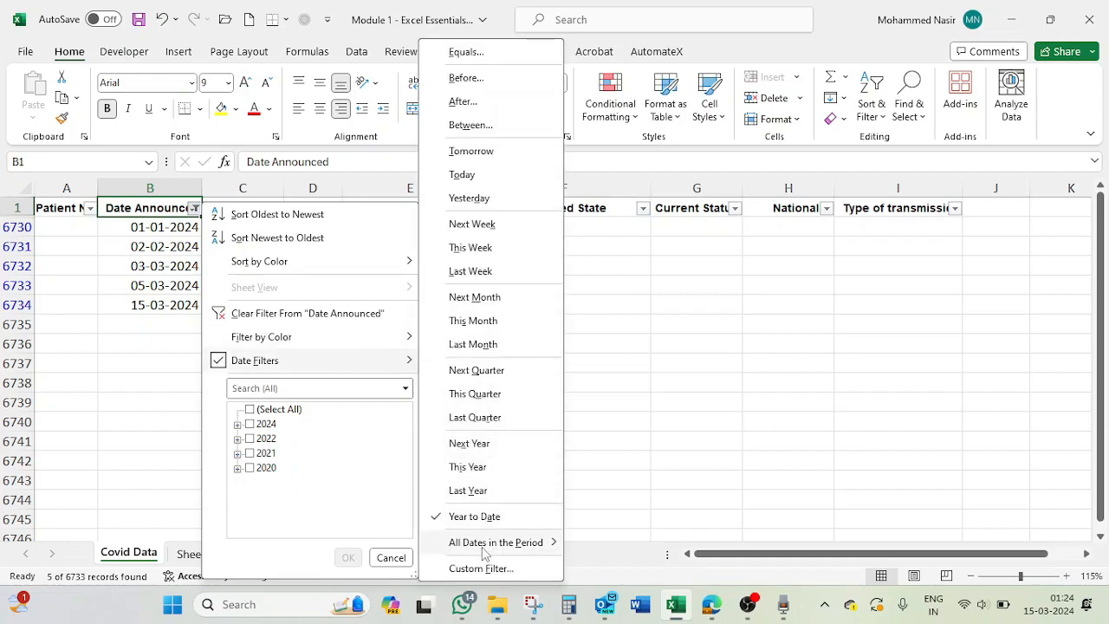
mouse_move(484, 551)
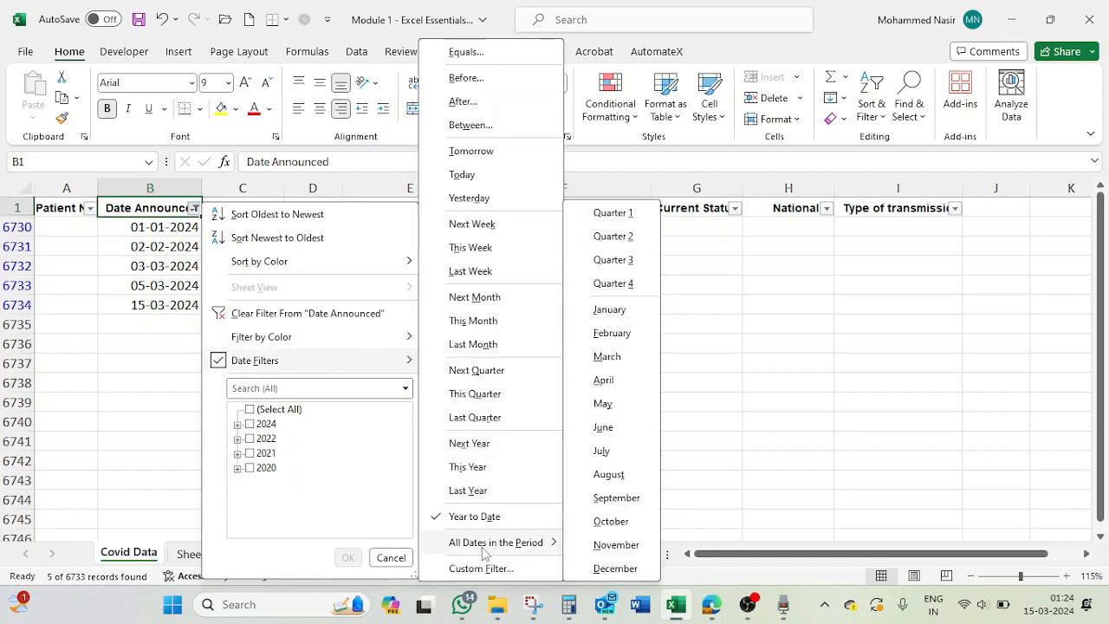
click(285, 313)
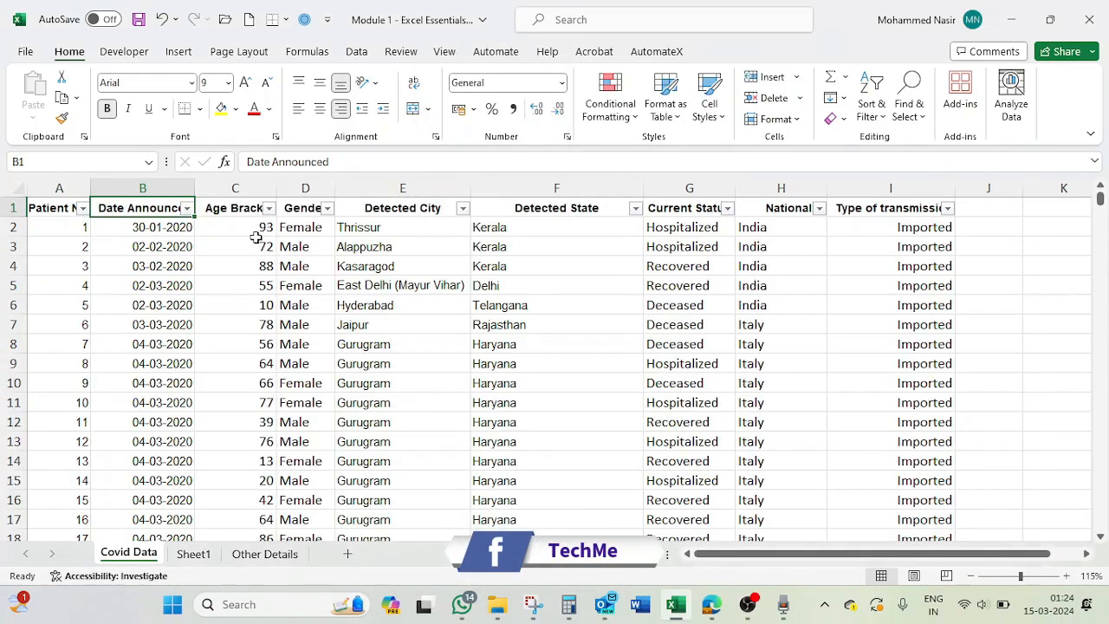
- Filter Date Announced to show all dates in the period January, regardless of year
click(187, 208)
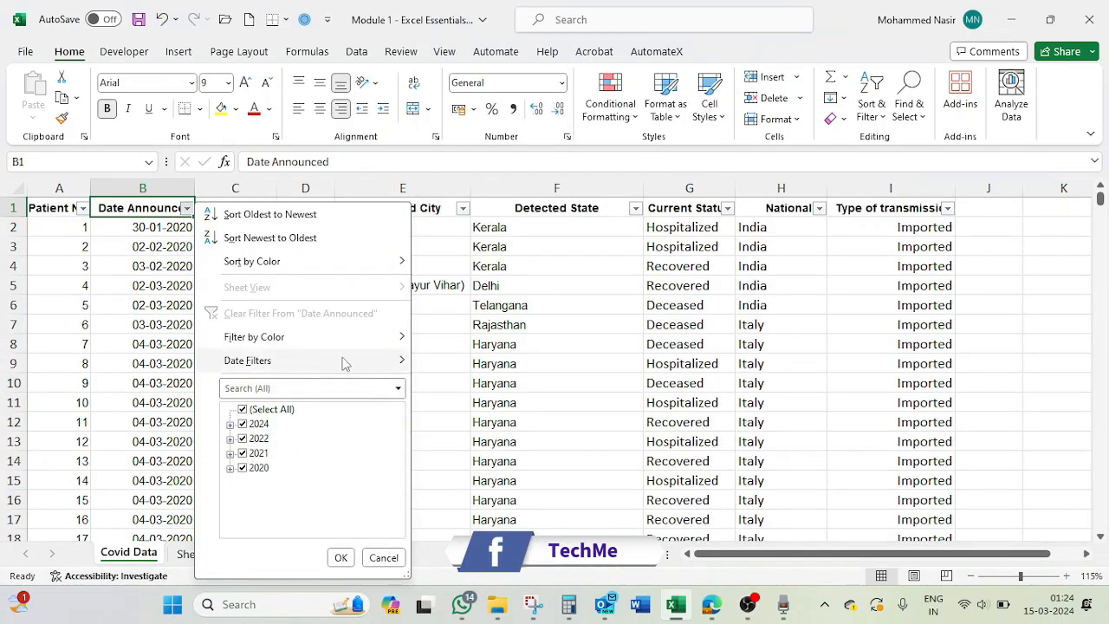
mouse_move(318, 363)
mouse_move(485, 544)
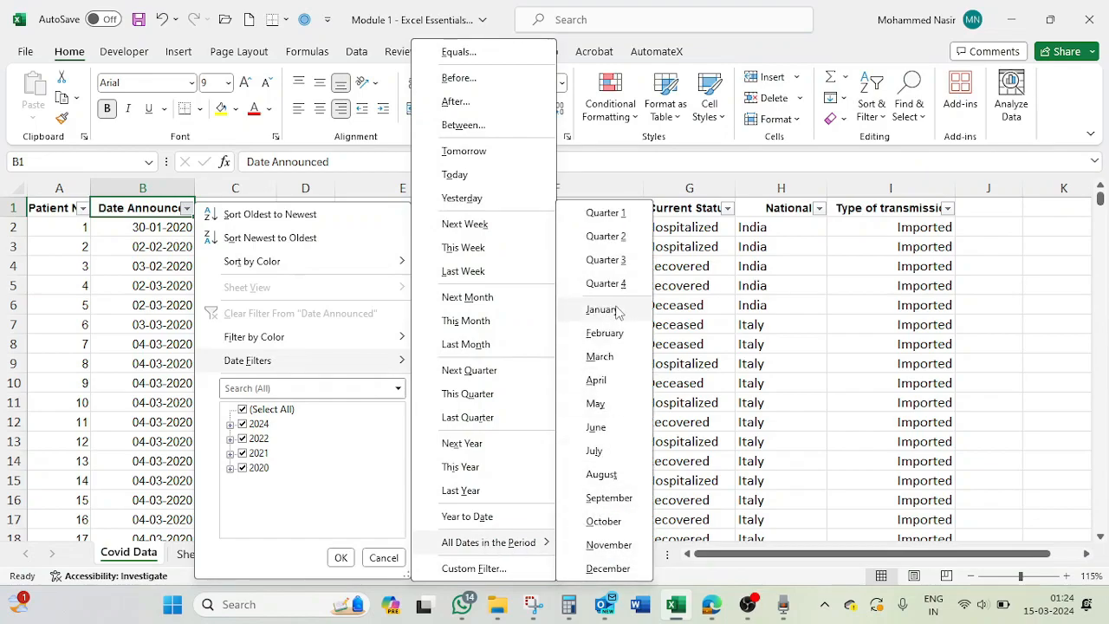
click(602, 310)
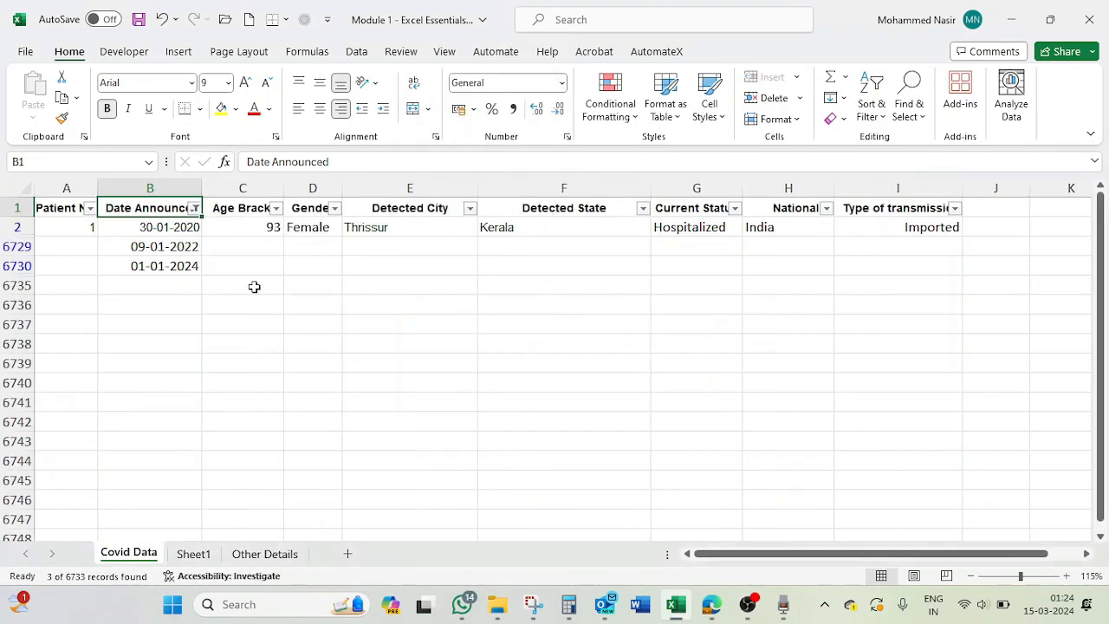
- Change the Date Announced period filter to March and check the dates in the filtered rows
click(194, 208)
mouse_move(326, 360)
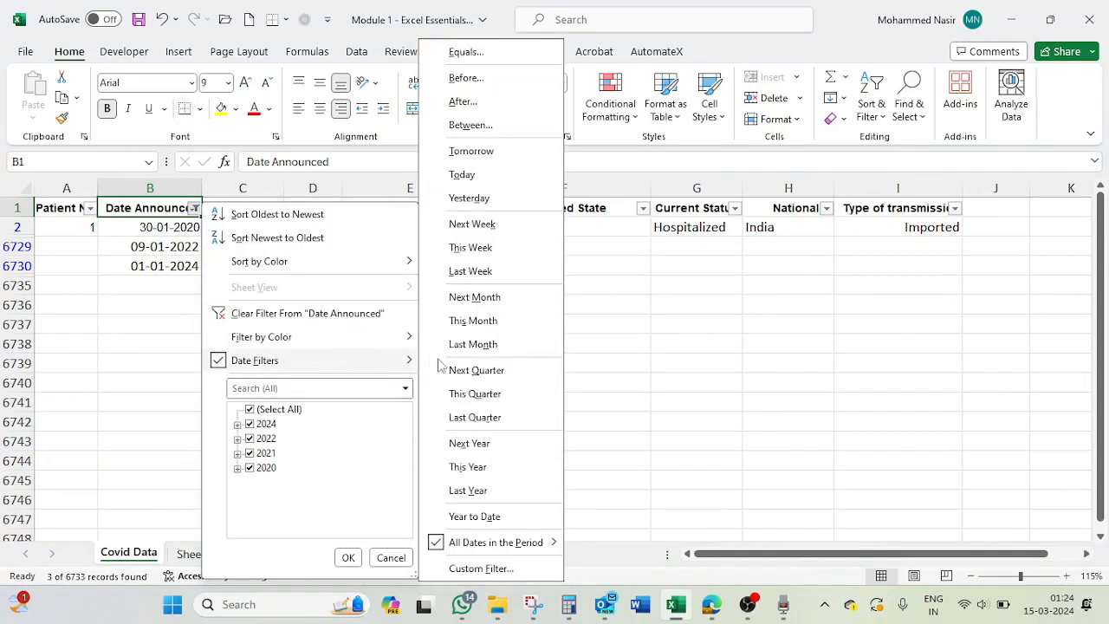
mouse_move(499, 546)
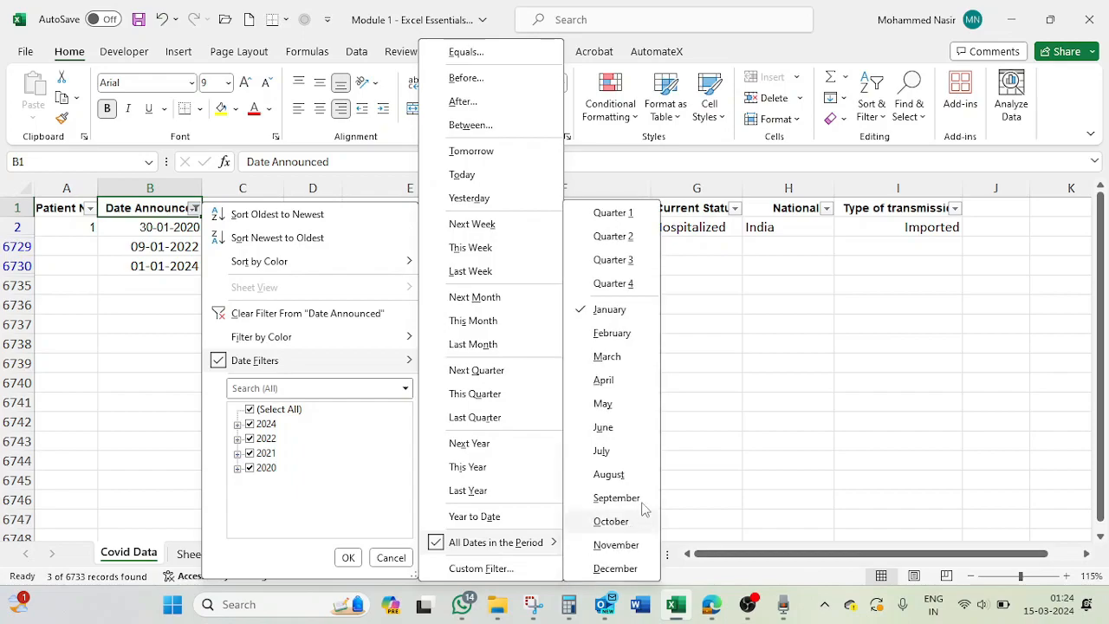
click(608, 356)
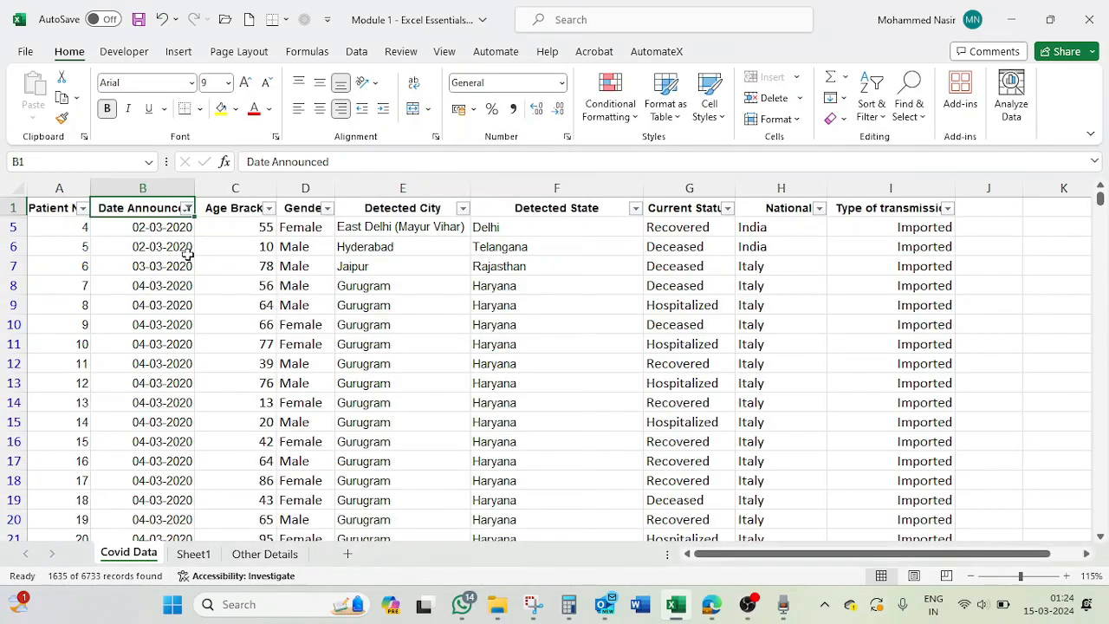
scroll(167, 343, down, 20)
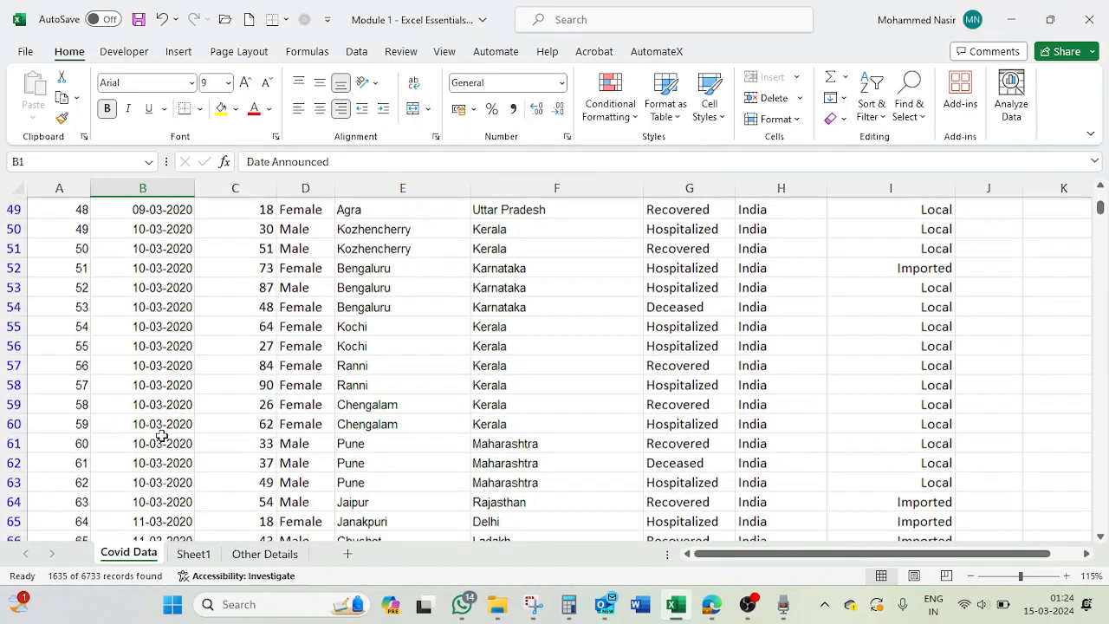
scroll(162, 437, down, 20)
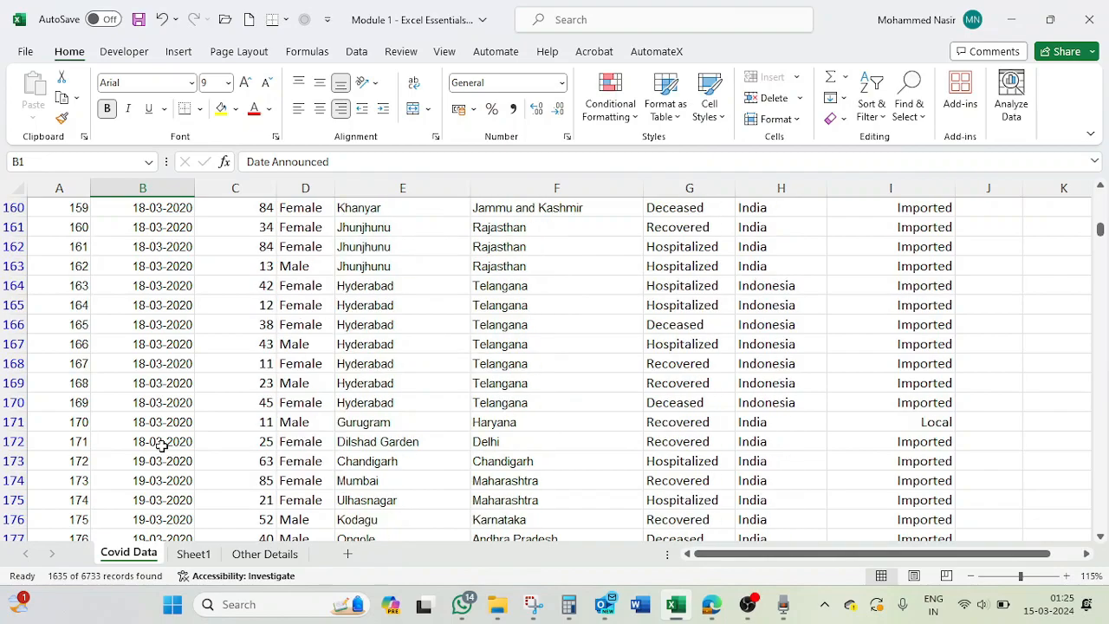
scroll(162, 445, up, 20)
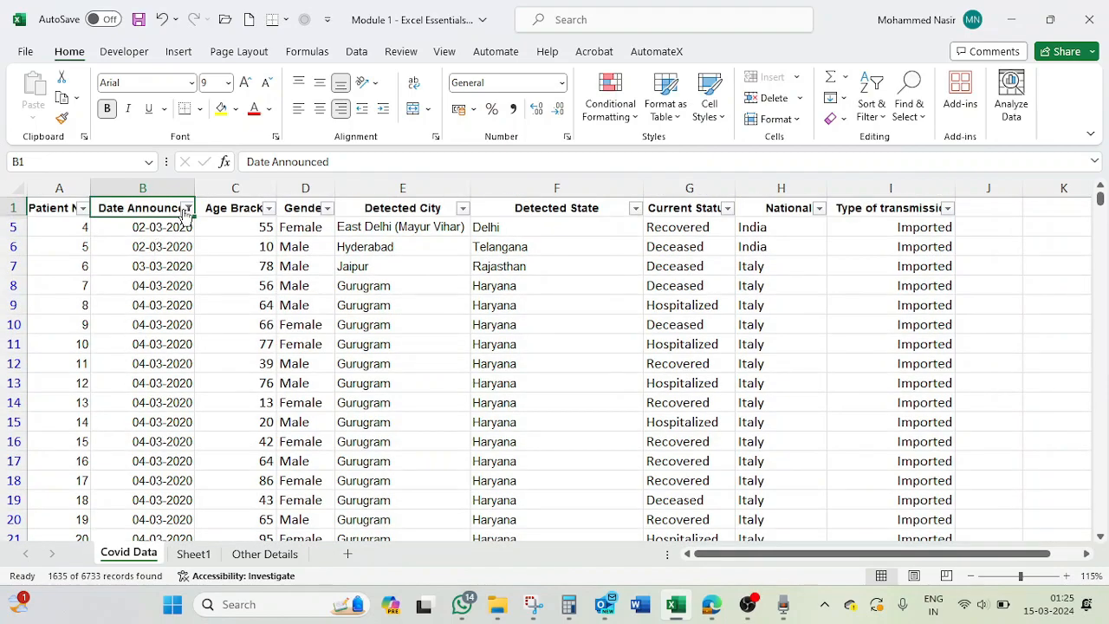
- Filter Date Announced to all dates in Quarter 1 and check the dates in the filtered rows
click(187, 208)
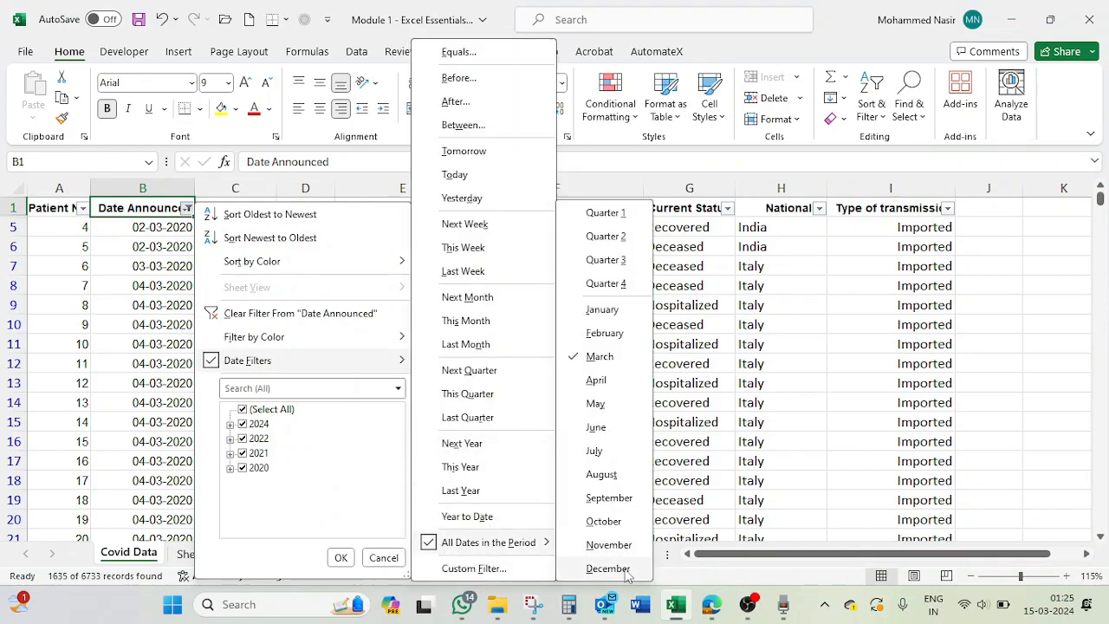
click(620, 216)
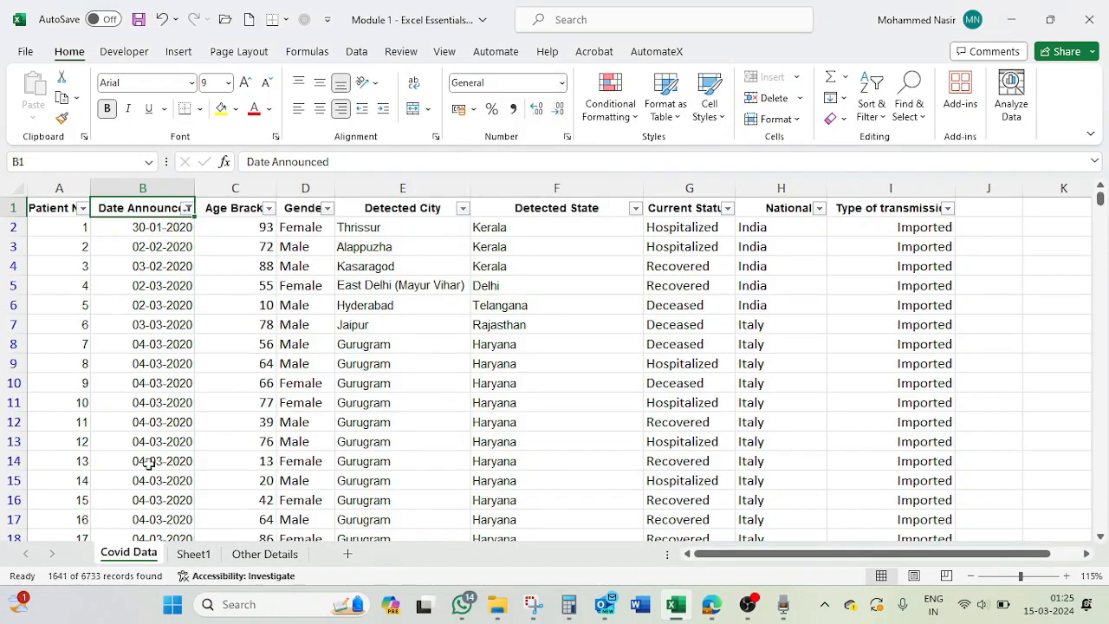
scroll(149, 476, down, 5)
scroll(149, 476, down, 16)
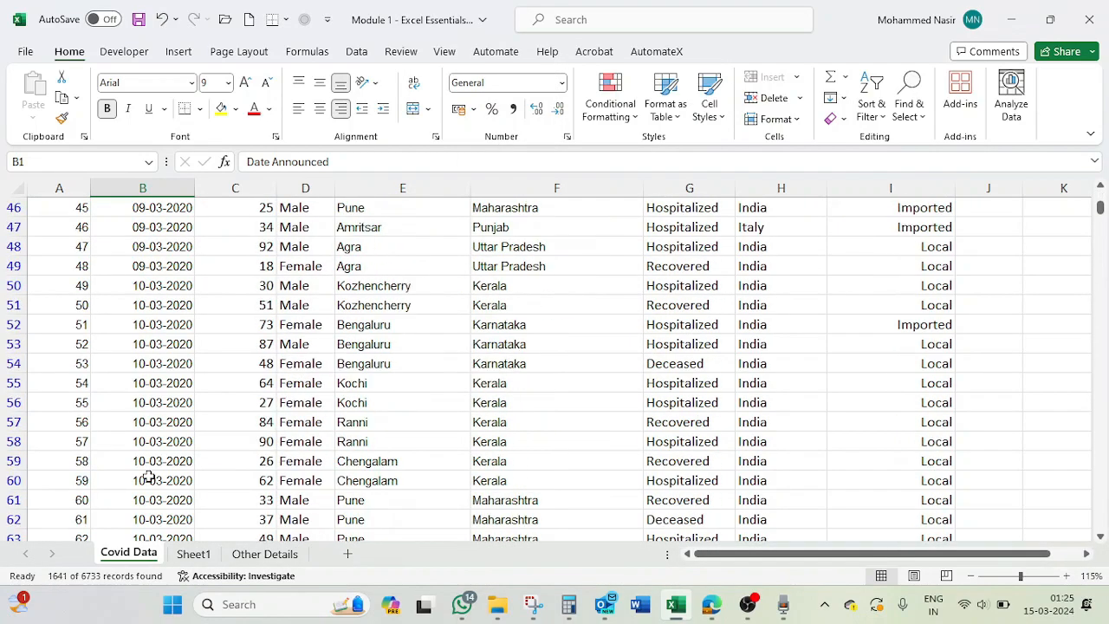
scroll(149, 477, down, 5)
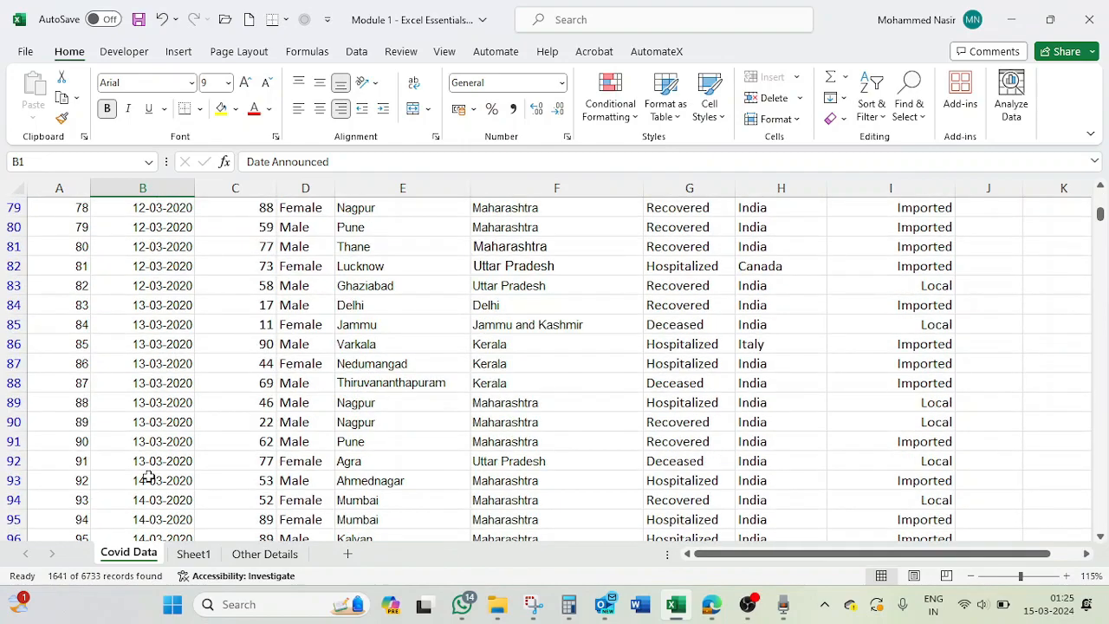
scroll(149, 476, down, 6)
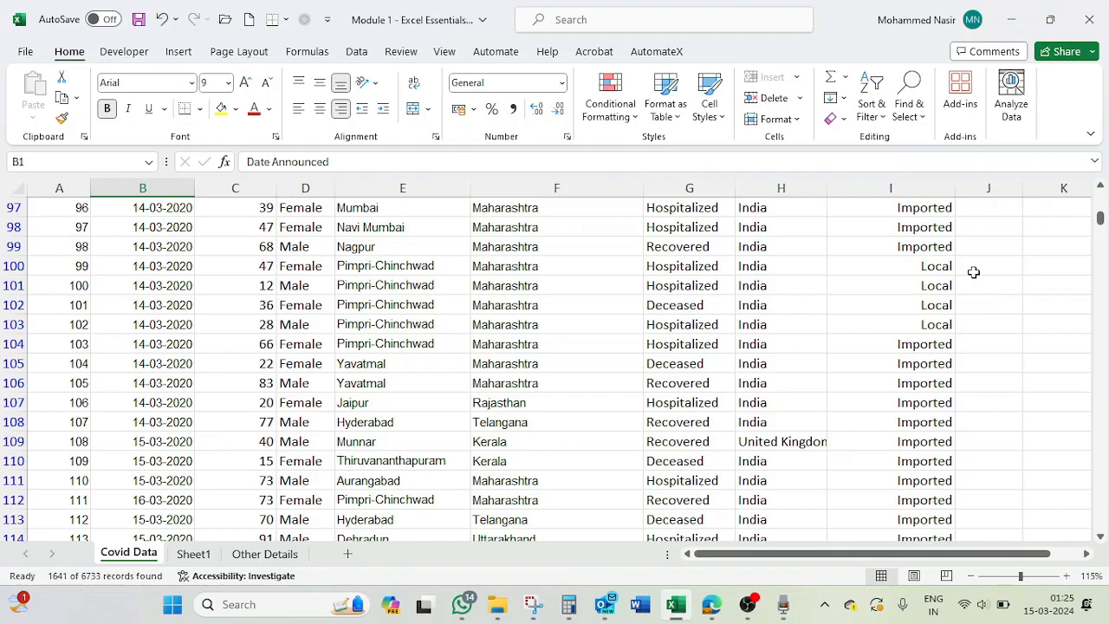
scroll(435, 370, up, 3)
scroll(434, 370, up, 1)
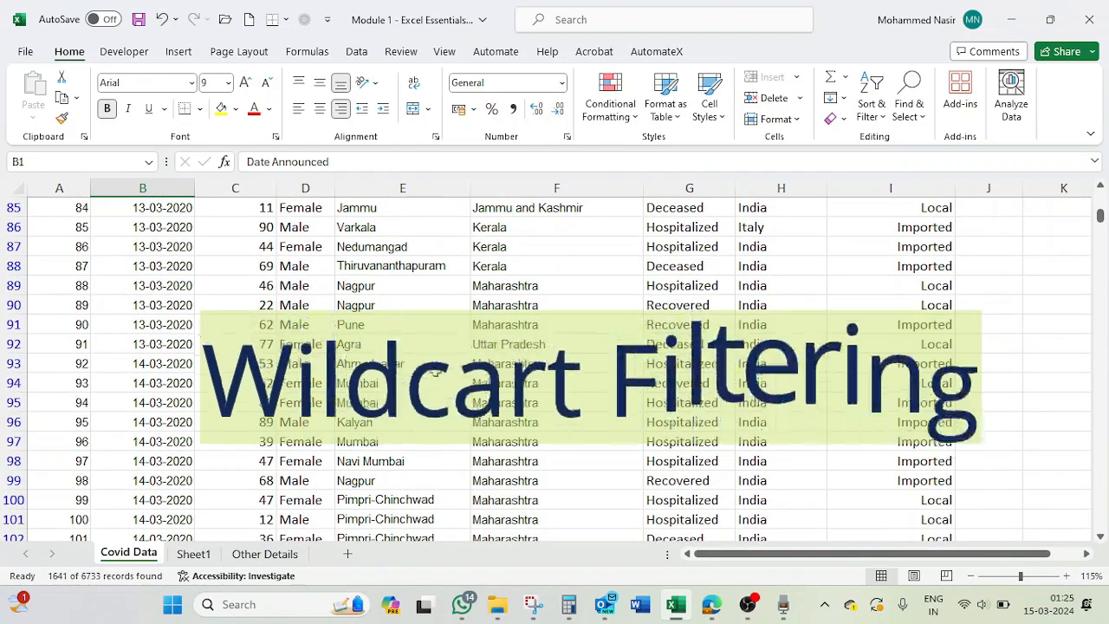
scroll(435, 370, up, 20)
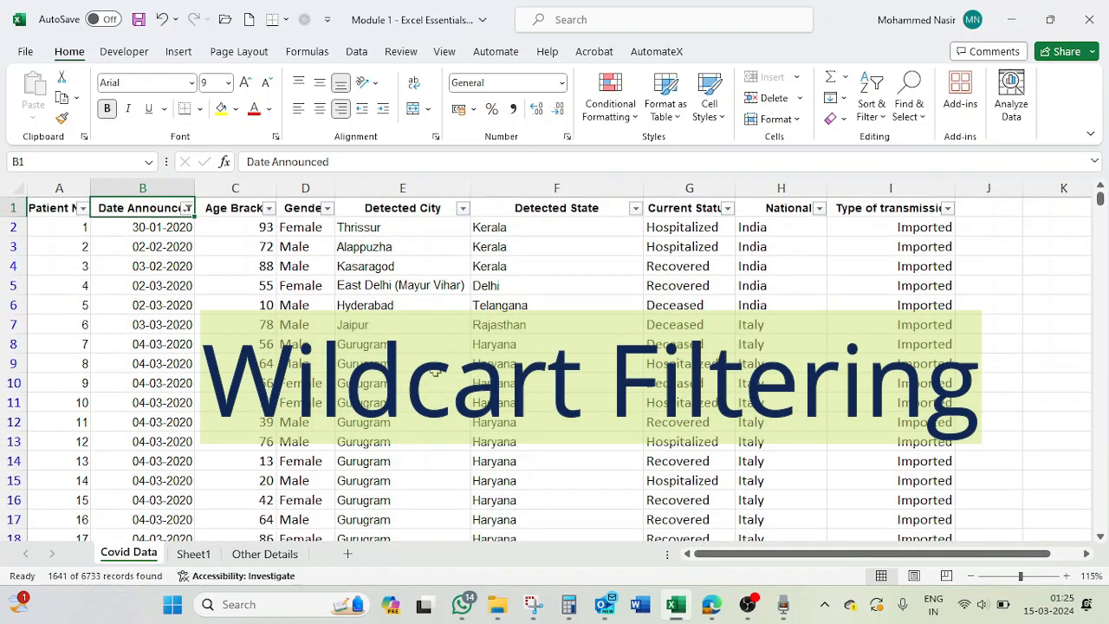
- Clear the Date Announced filter and look over the state names in the Detected State column
click(187, 208)
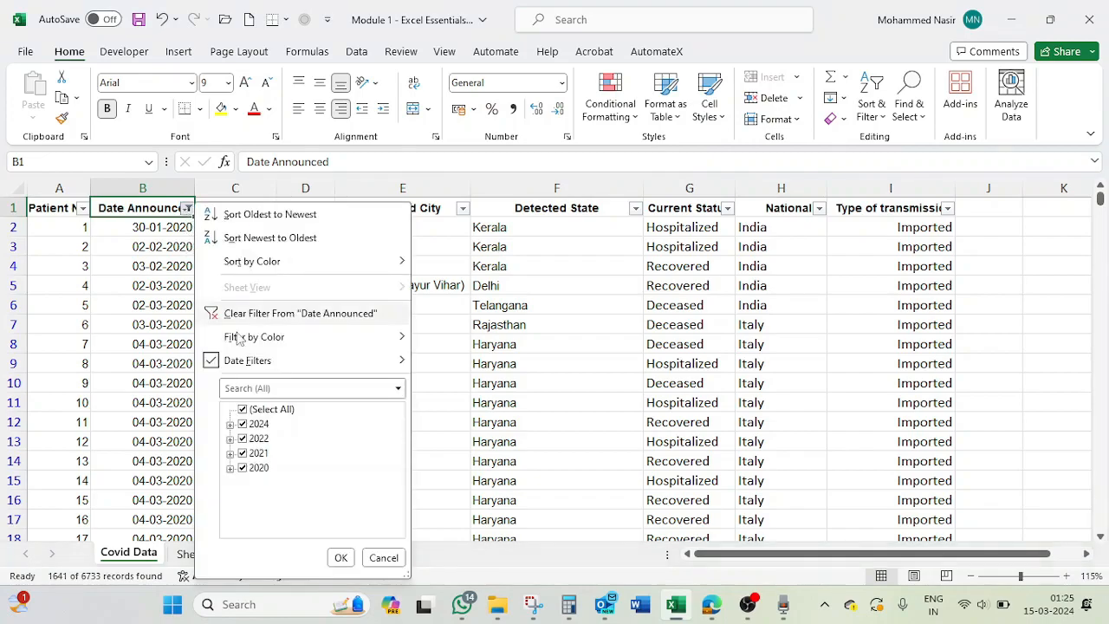
click(282, 314)
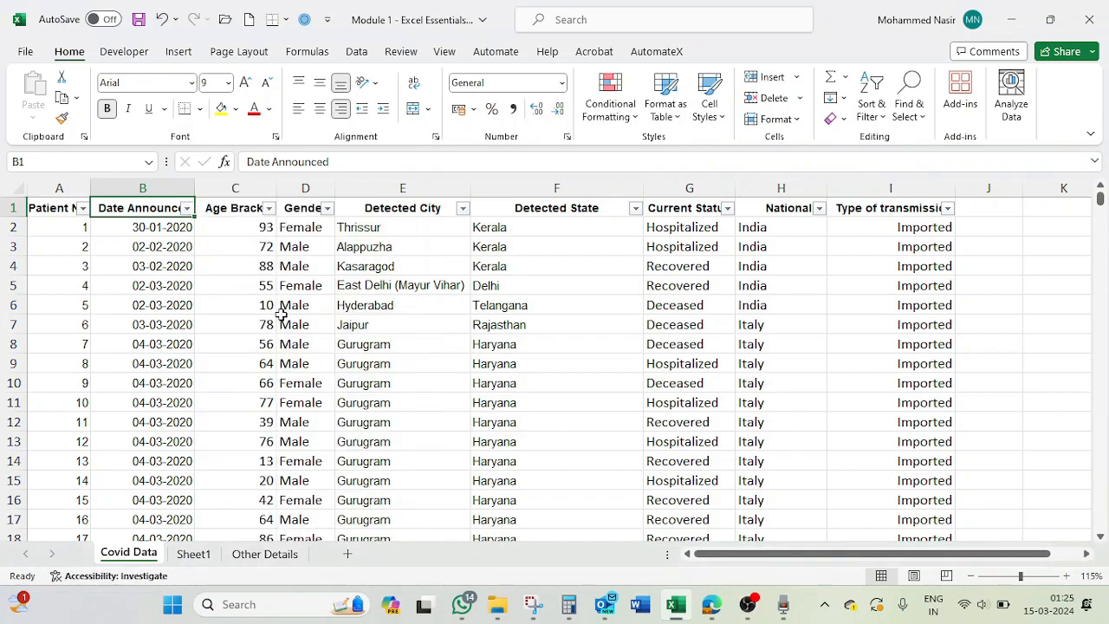
click(490, 342)
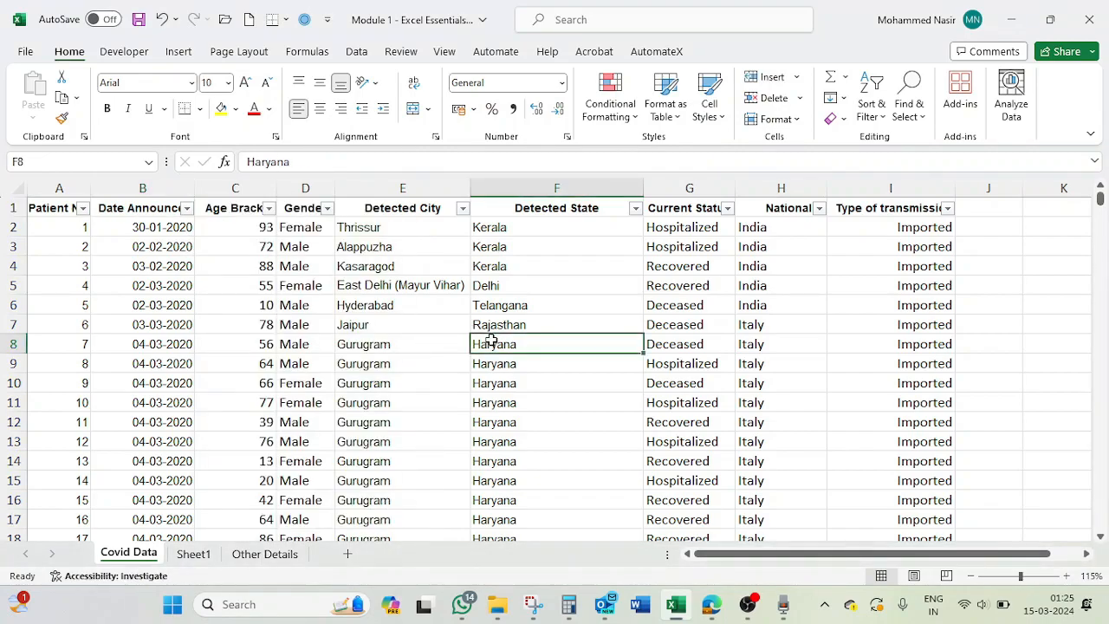
click(539, 228)
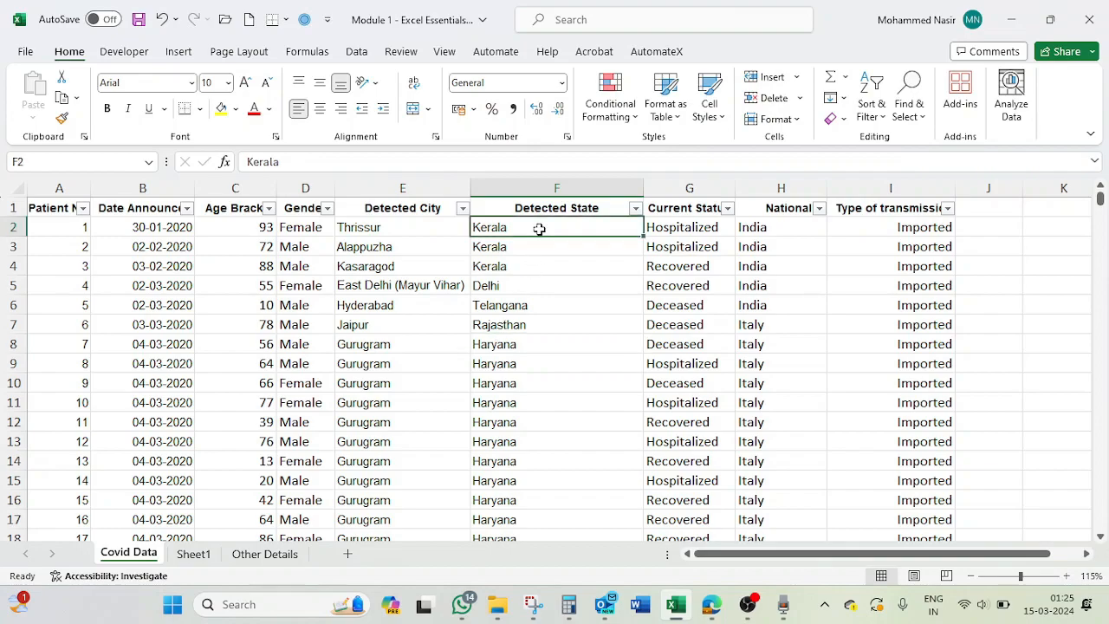
click(510, 285)
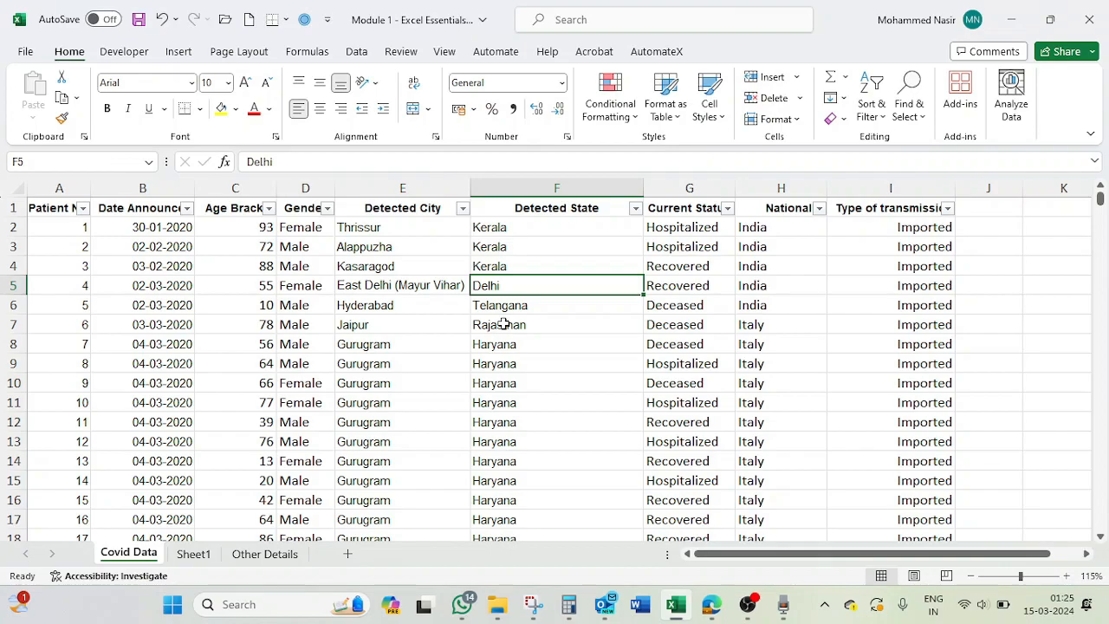
click(490, 264)
- Replace the Detected State entry in cell F50 with the misspelling Krala
scroll(524, 399, down, 6)
scroll(528, 411, down, 10)
scroll(527, 413, up, 2)
click(513, 345)
text(K)
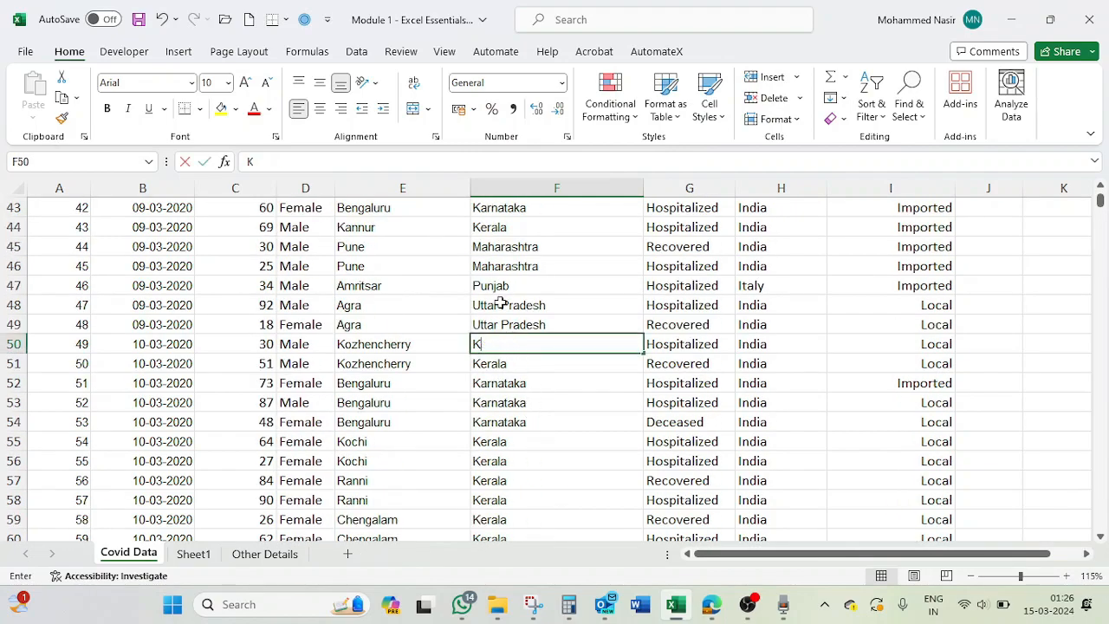
text(e)
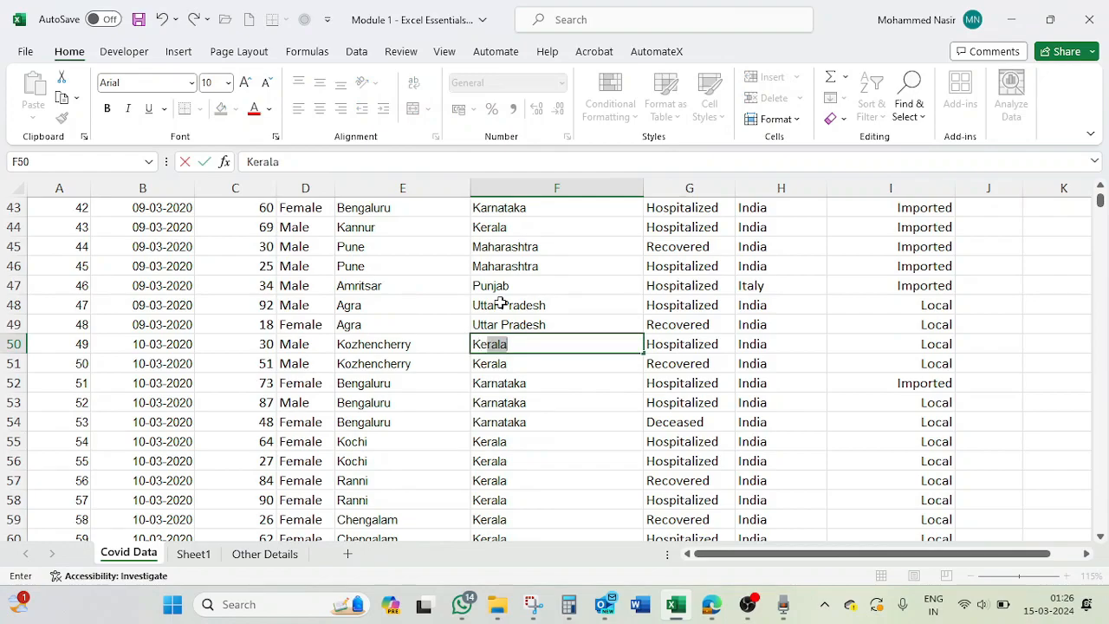
key(BackSpace)
key(BackSpace)
text(ra)
key(Left)
key(Left)
key(Left)
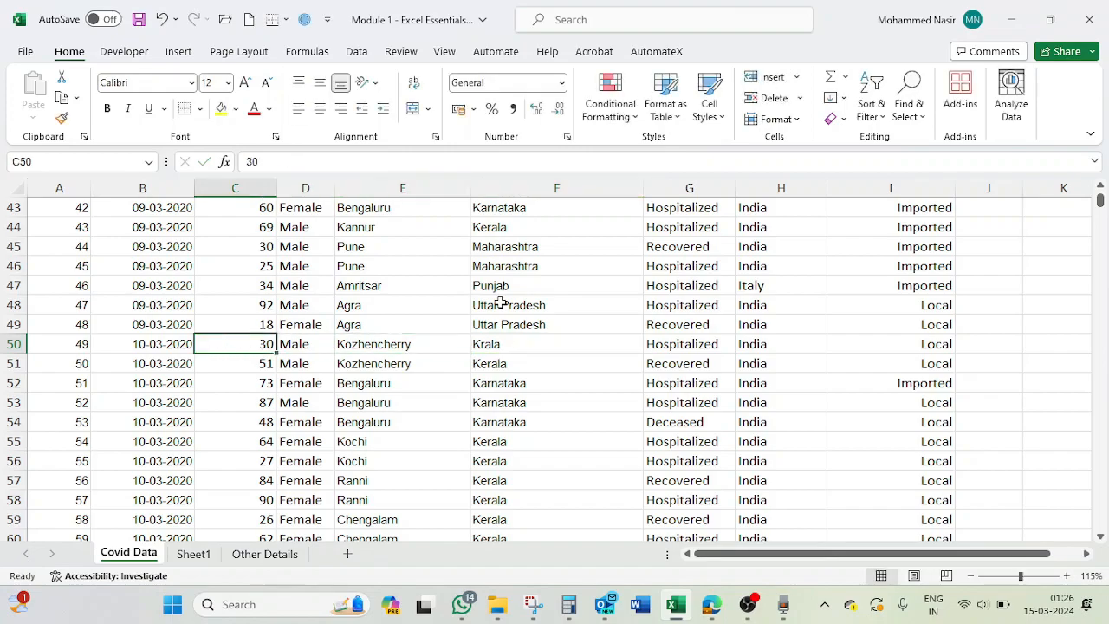
- Change the Detected State entry in cell F50 to Karala and return to the column header
click(534, 347)
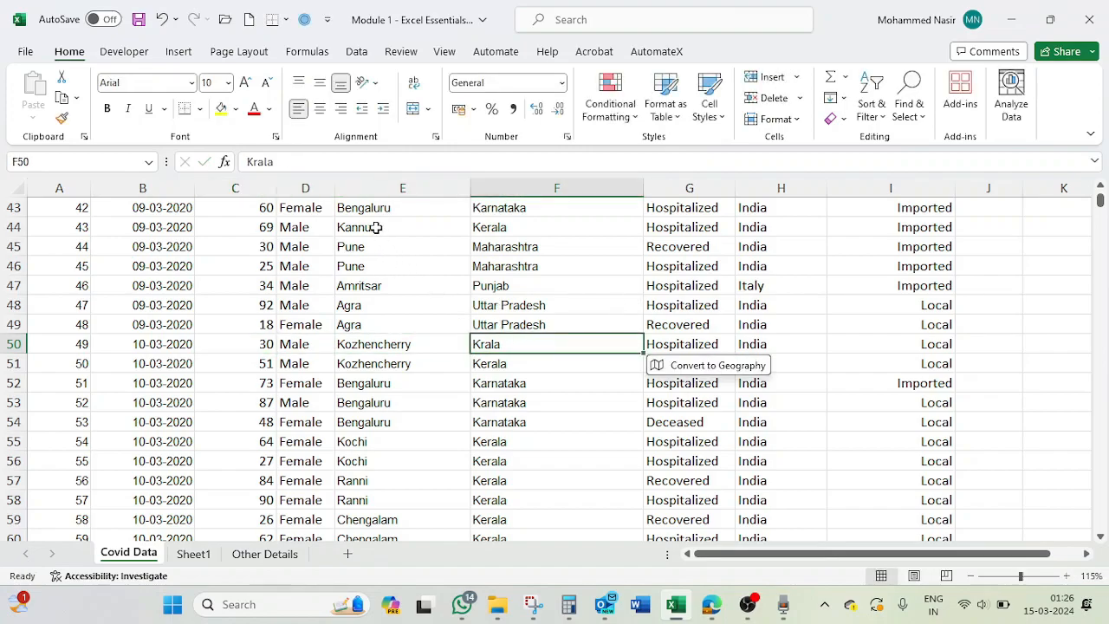
click(259, 164)
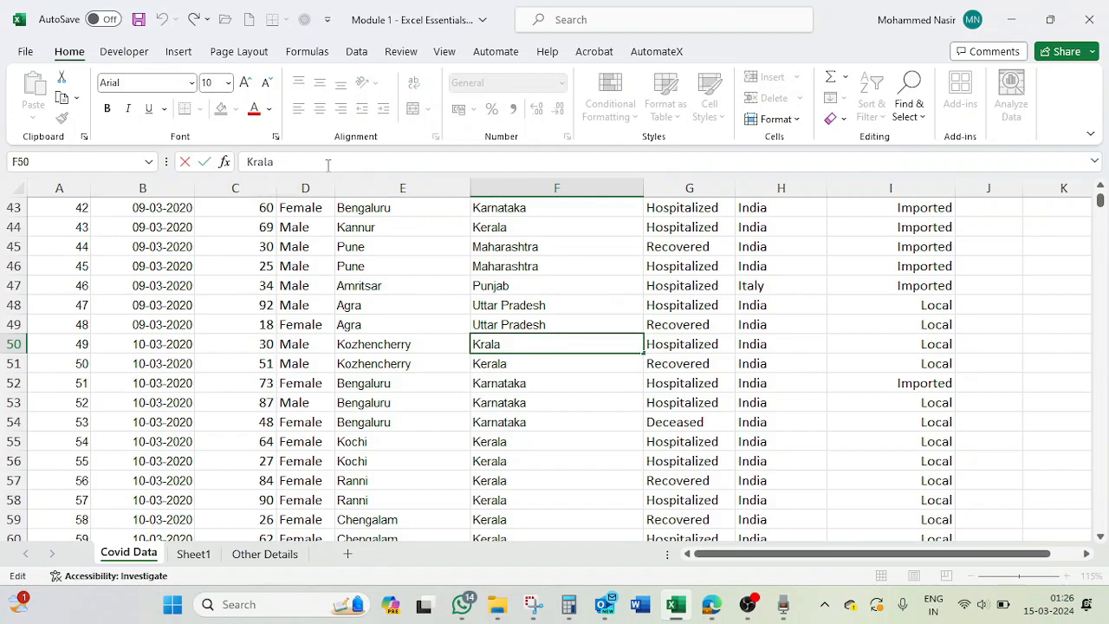
text(a)
key(BackSpace)
text(e)
key(Return)
key(ctrl+Up)
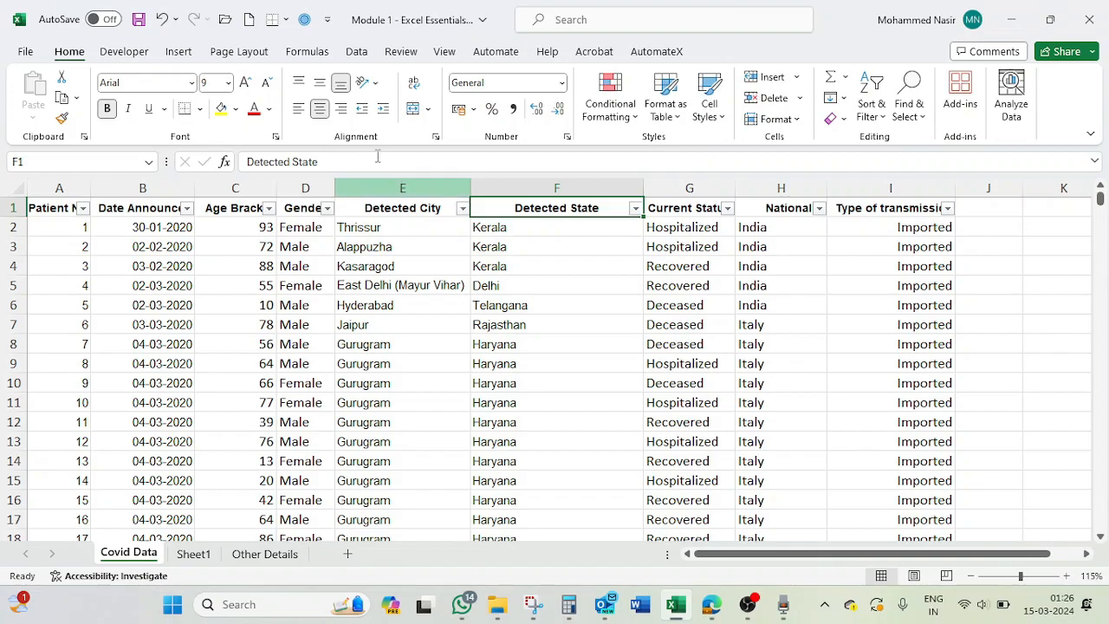
- Filter Detected State with a text filter that equals Kerala and check the filtered rows
click(635, 209)
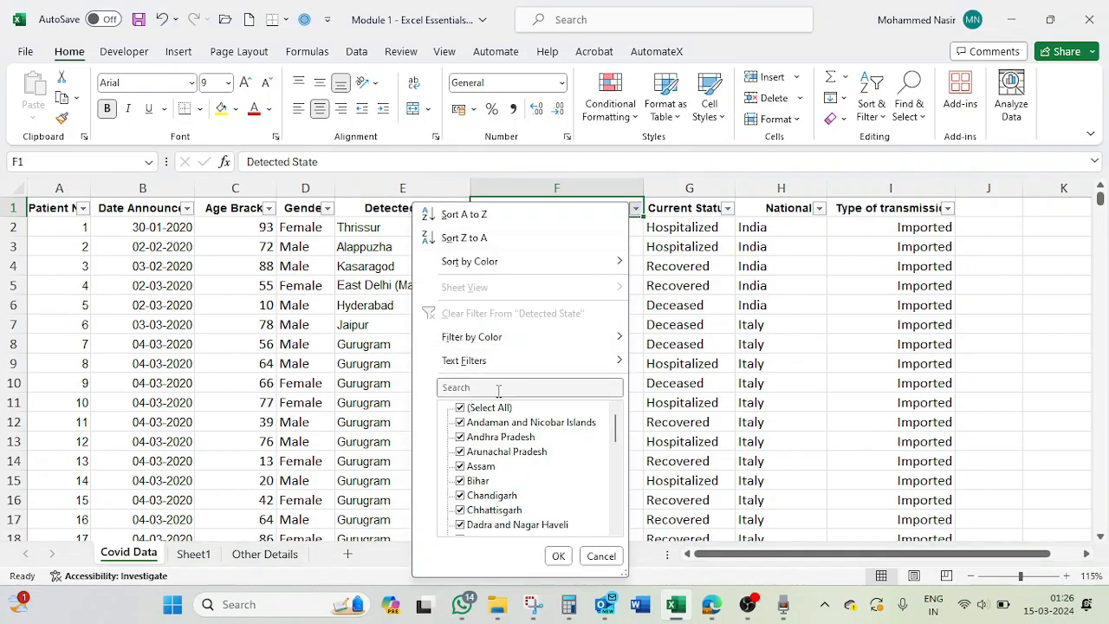
mouse_move(489, 359)
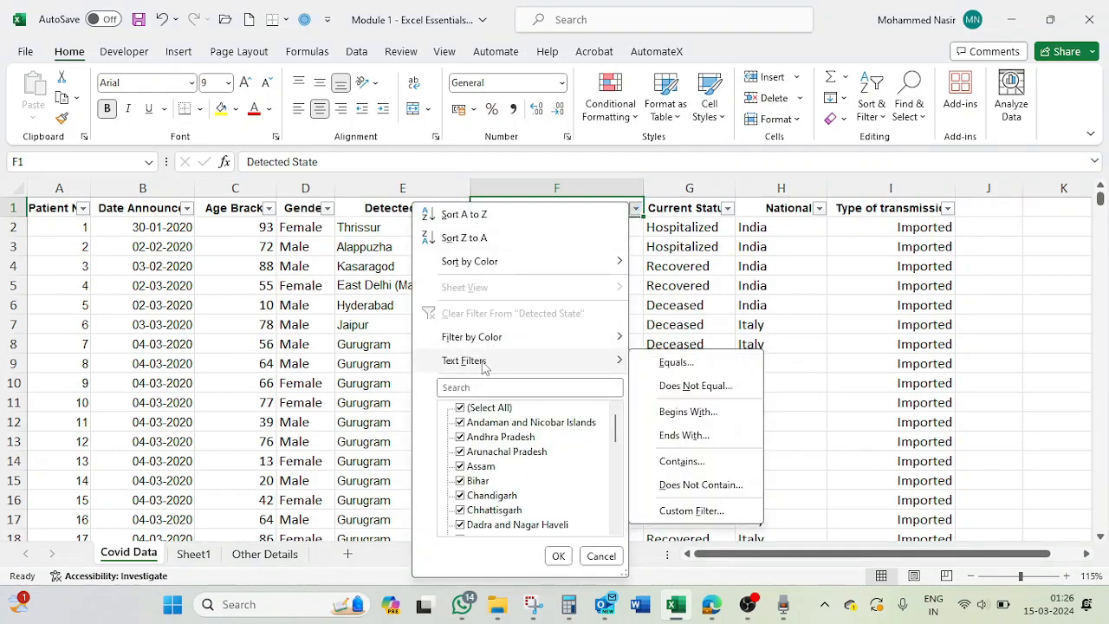
click(673, 363)
text(Kerala)
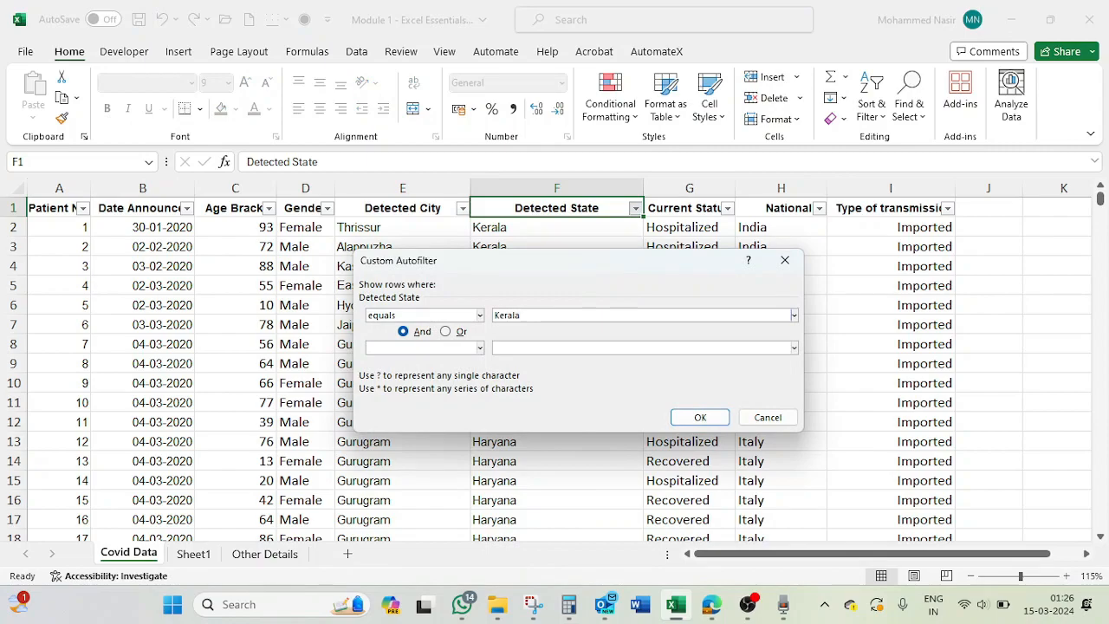
click(699, 418)
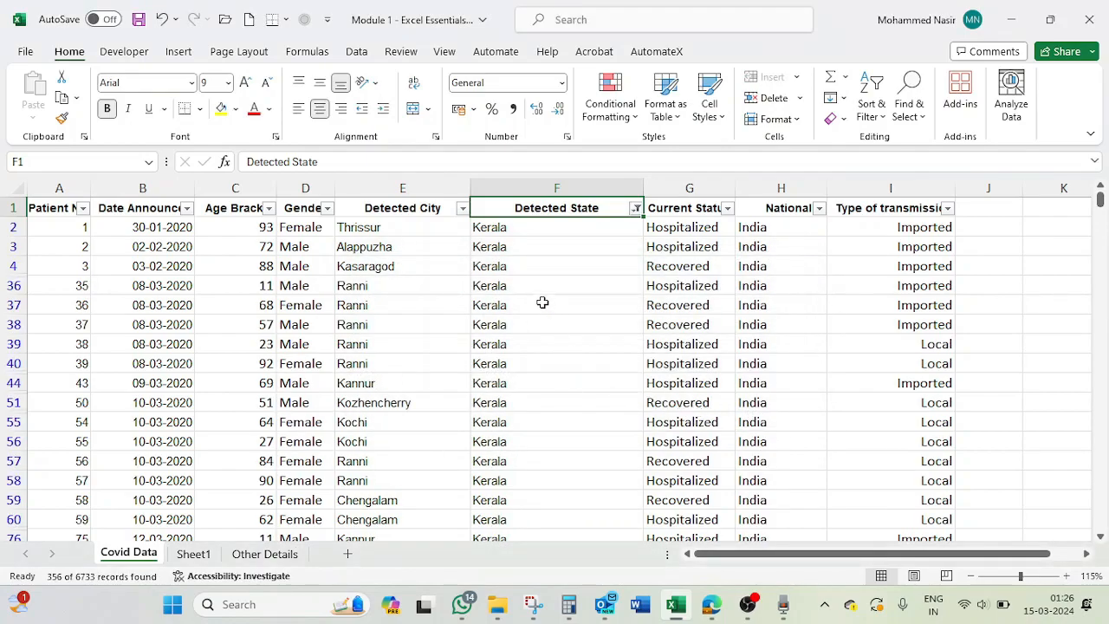
scroll(542, 302, down, 5)
scroll(537, 364, down, 7)
scroll(538, 390, down, 5)
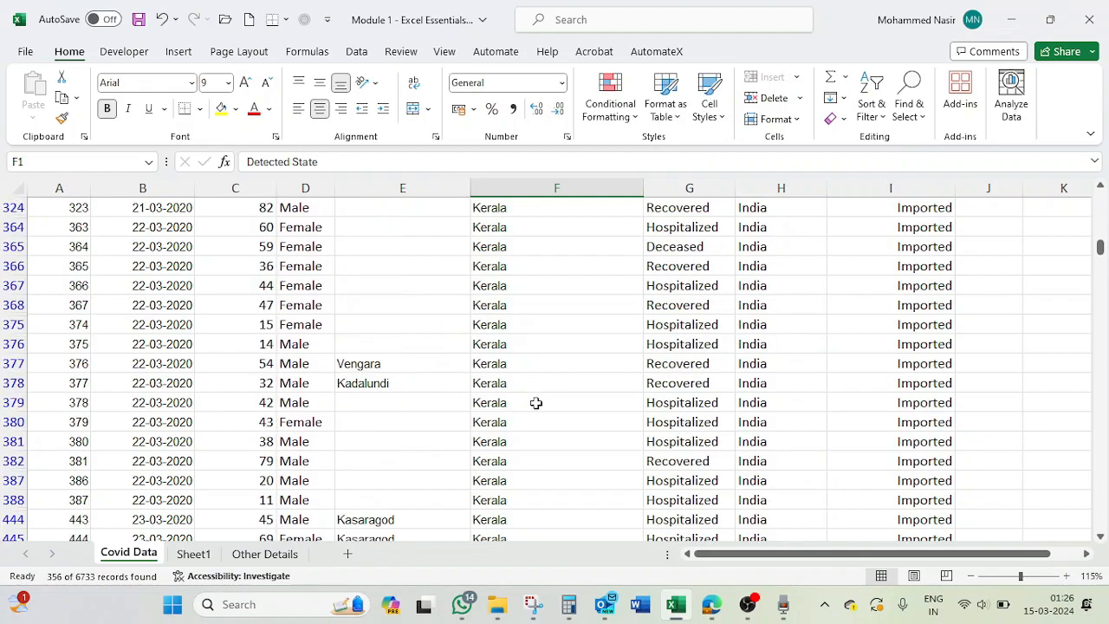
scroll(534, 402, up, 15)
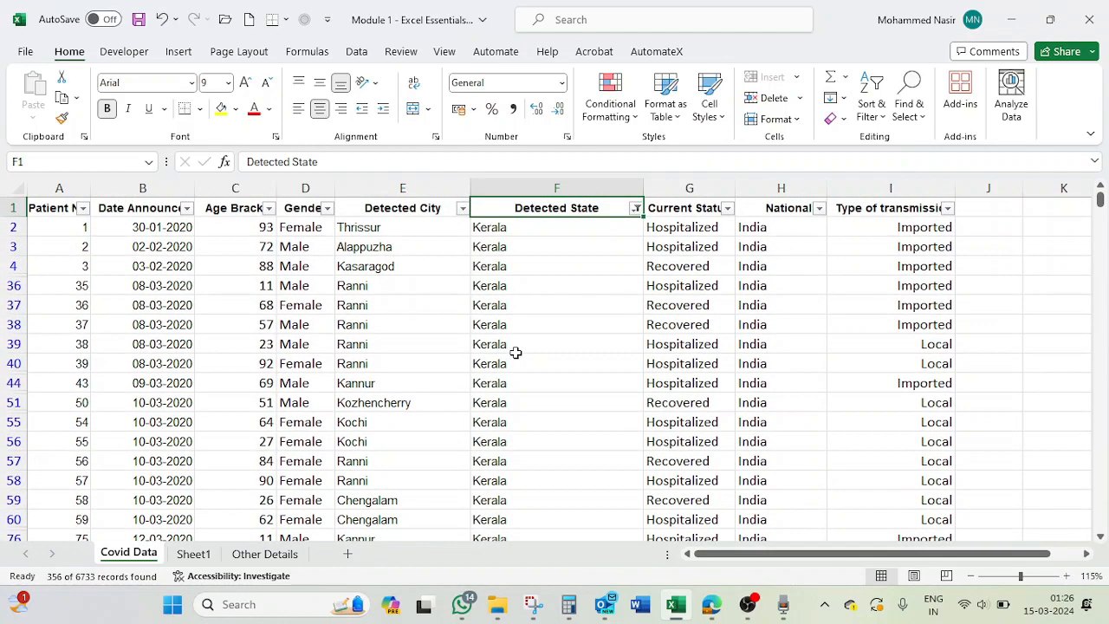
- Change the Detected State Equals filter to K?rala and select the misspelled state entry in the filtered rows
click(636, 208)
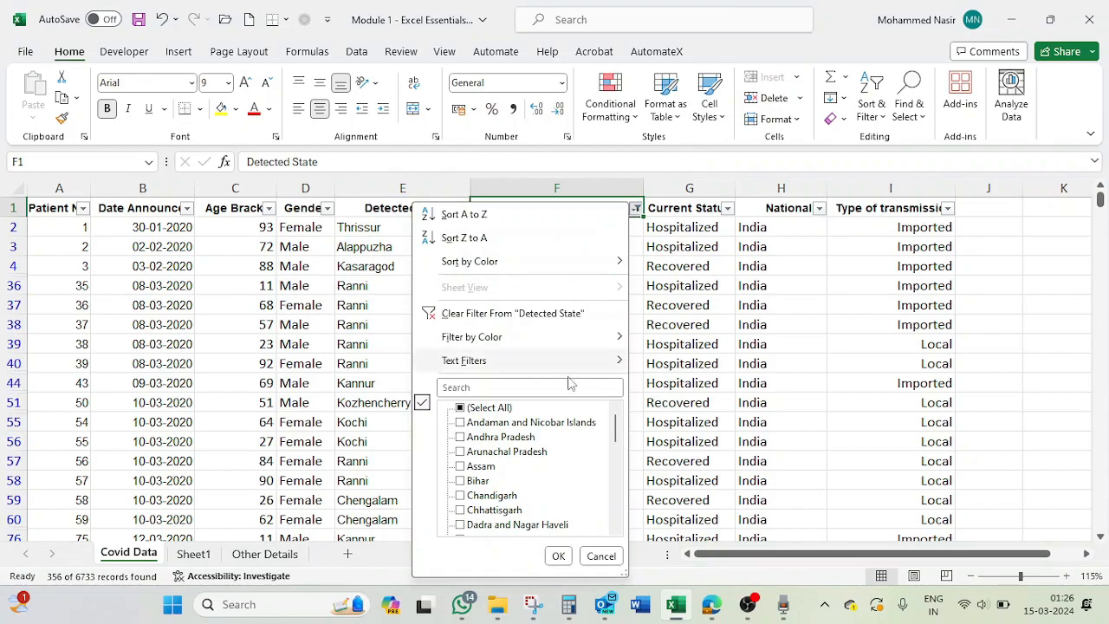
mouse_move(530, 362)
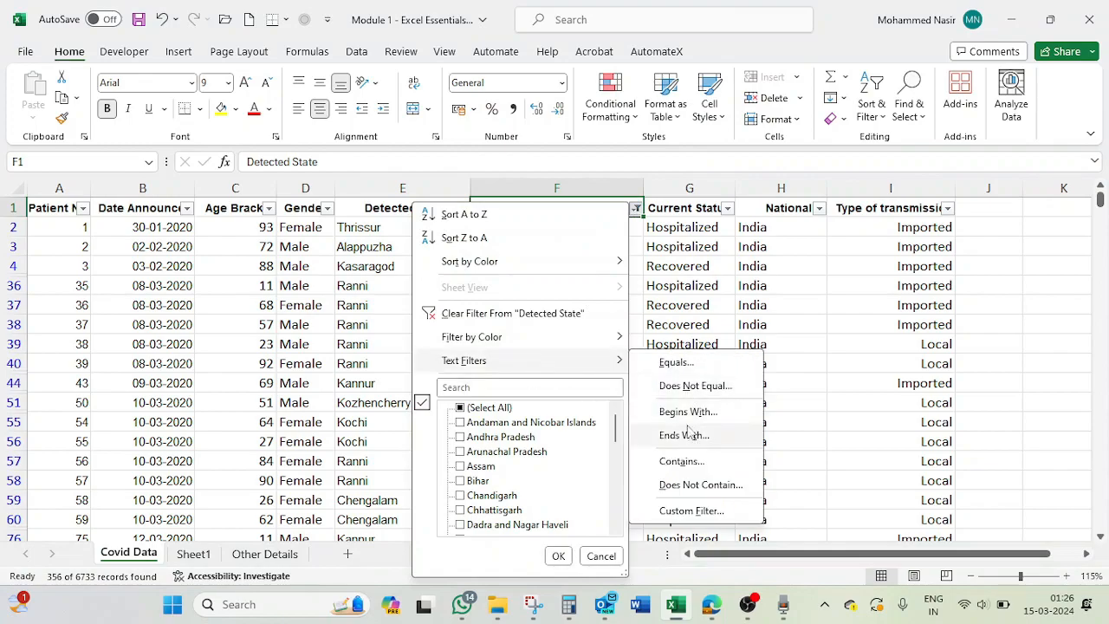
click(685, 362)
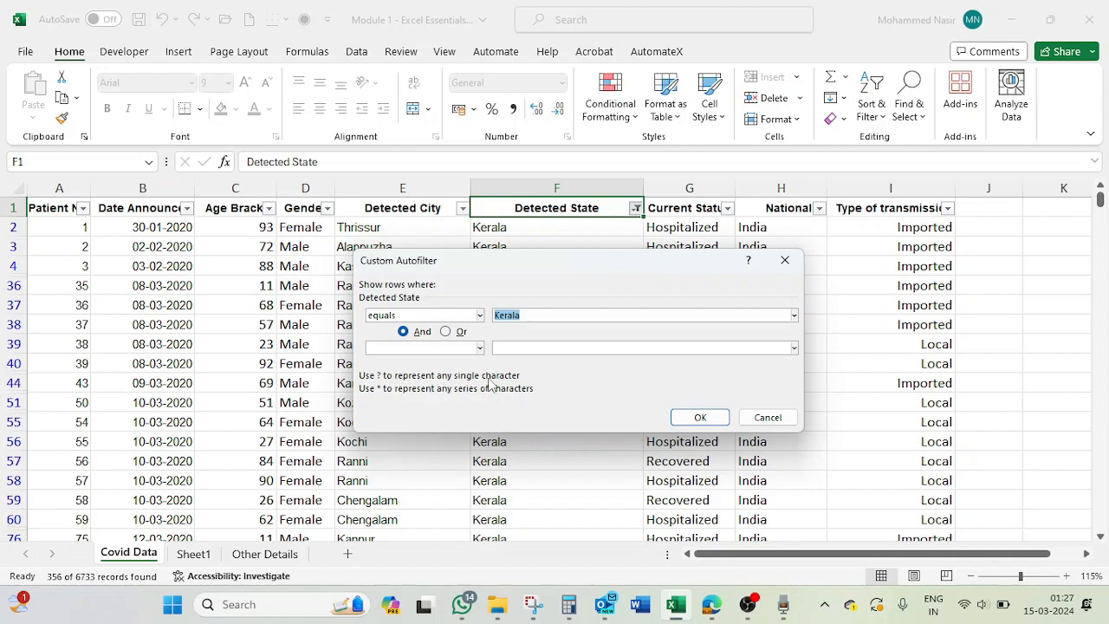
click(504, 316)
key(BackSpace)
text(?)
click(700, 416)
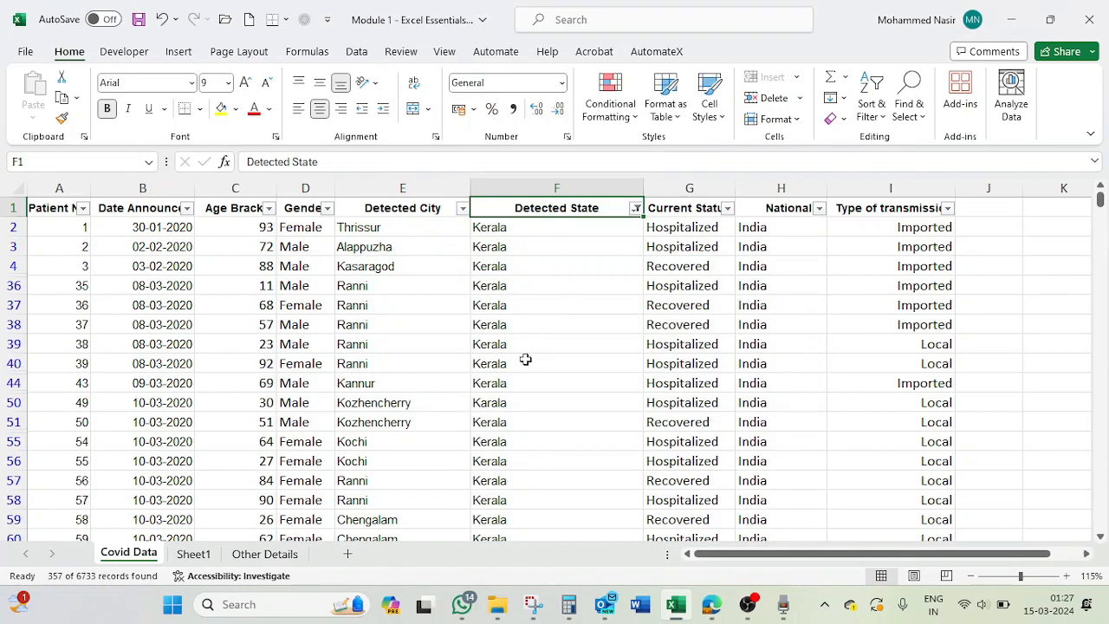
click(505, 402)
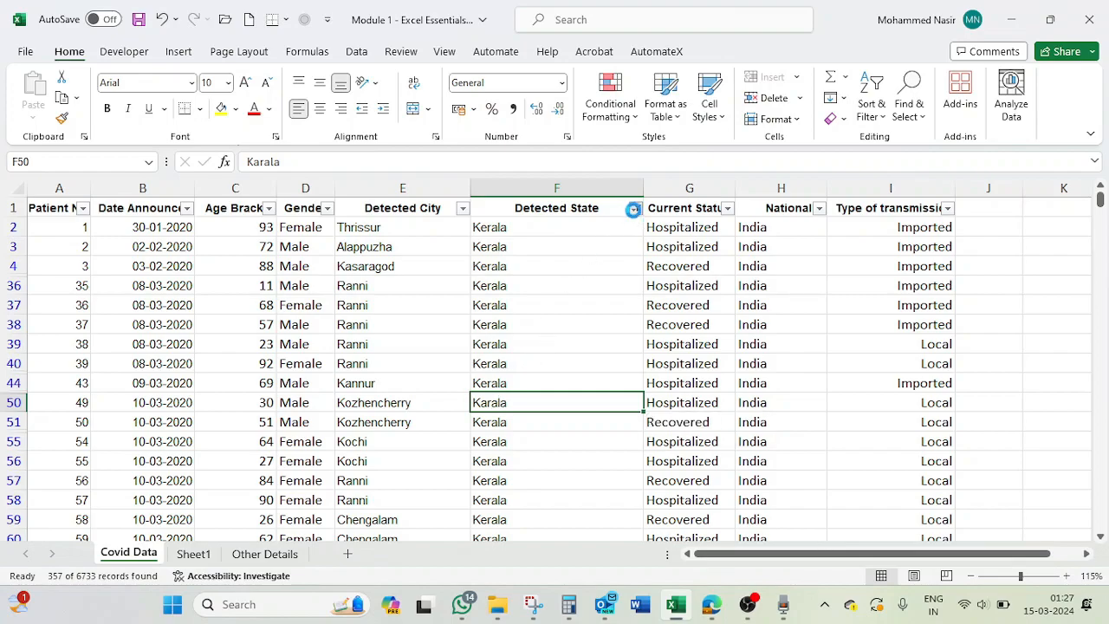
- Review the single-character wildcard criterion in the Detected State Equals filter and dismiss it without changes
click(636, 208)
mouse_move(502, 359)
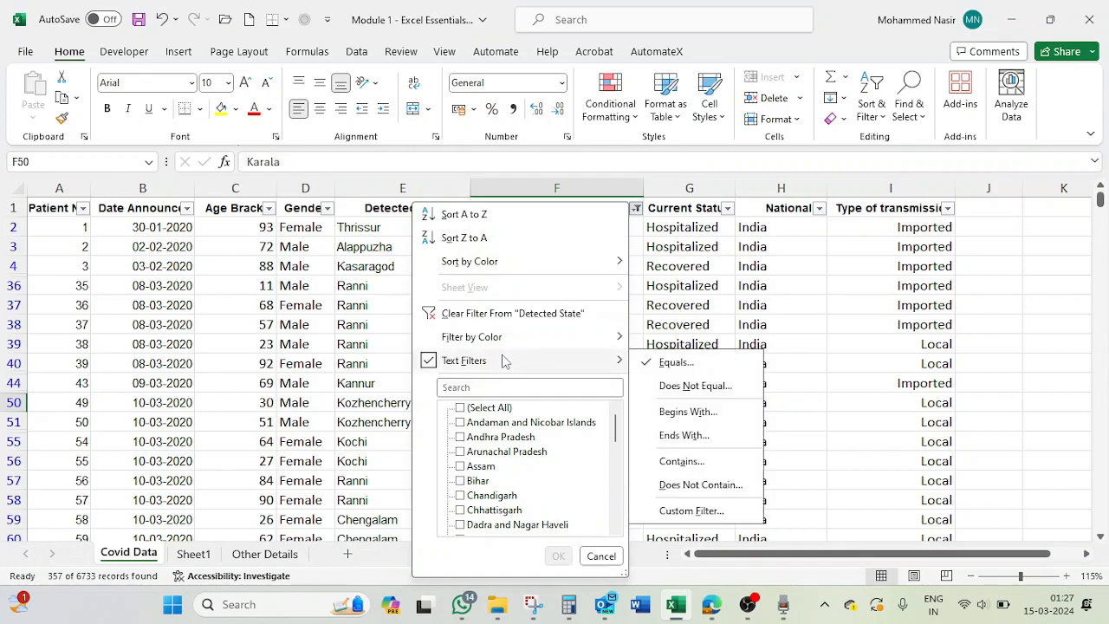
click(676, 363)
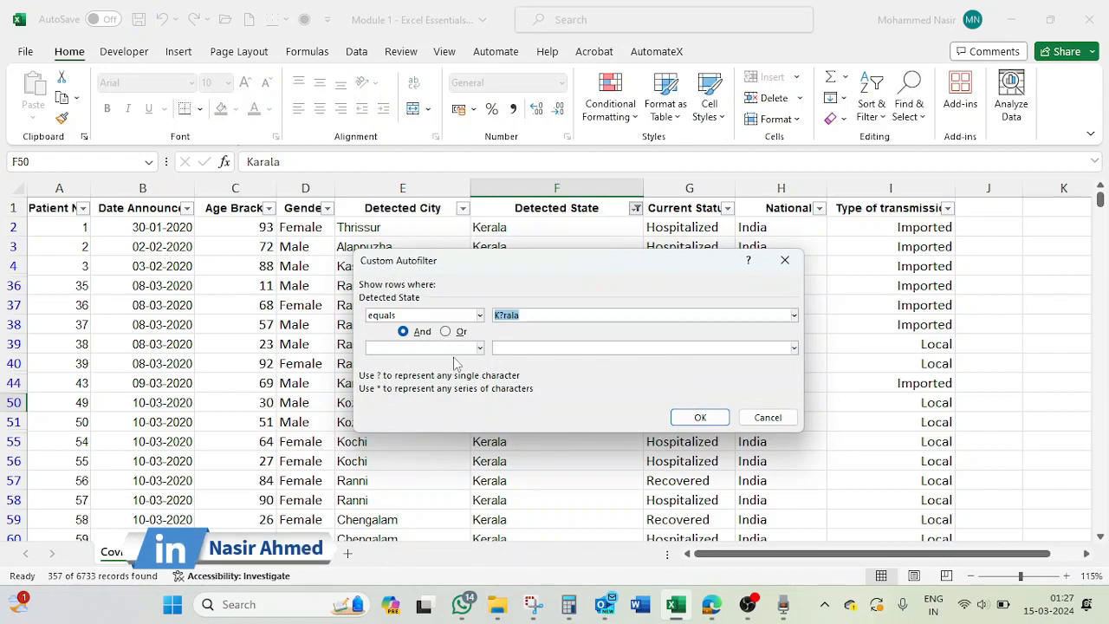
click(506, 317)
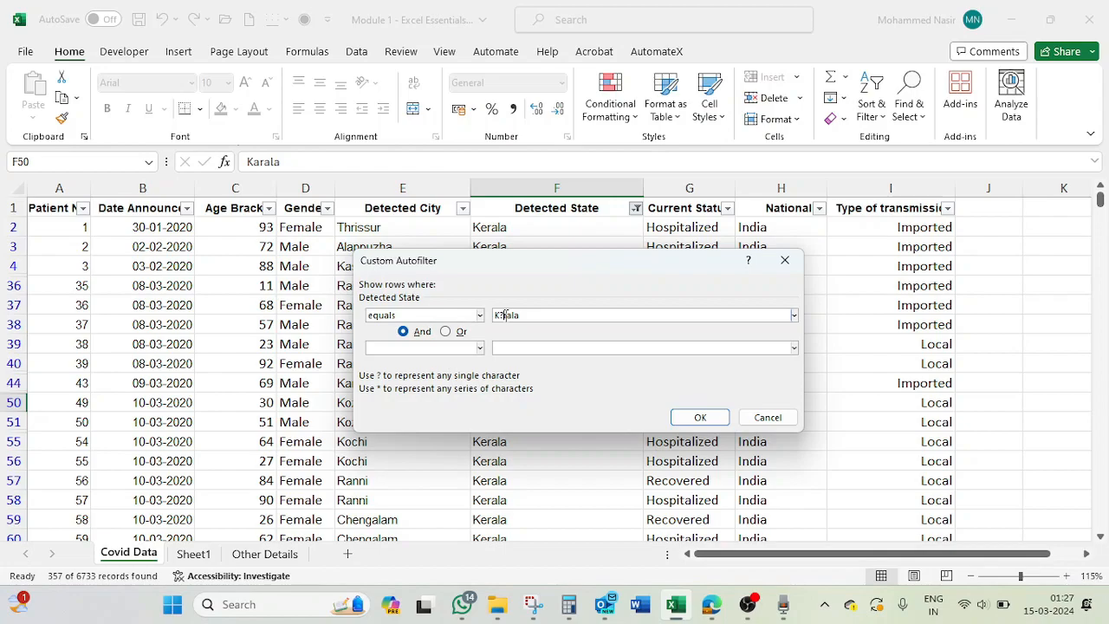
click(767, 417)
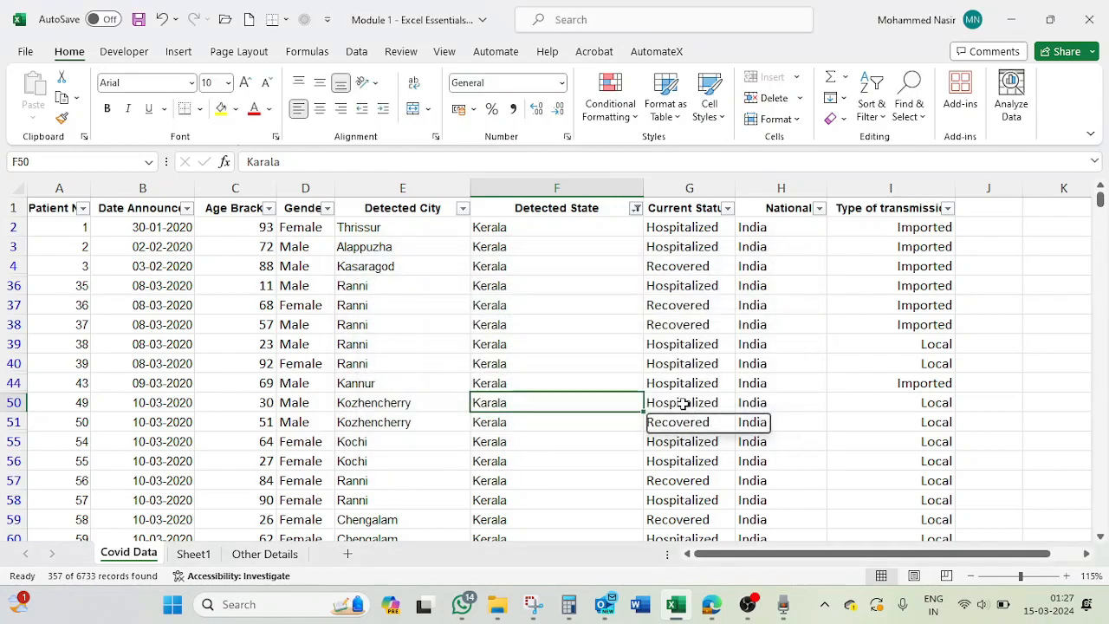
- Fill cell F50 with yellow and change its text to Katala
click(220, 108)
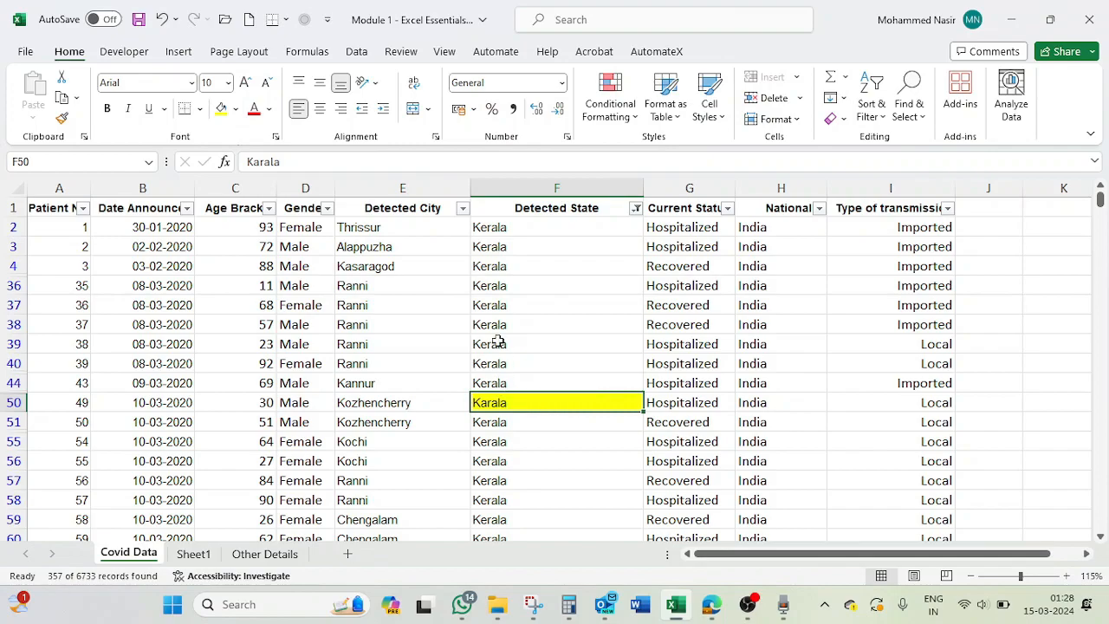
click(261, 161)
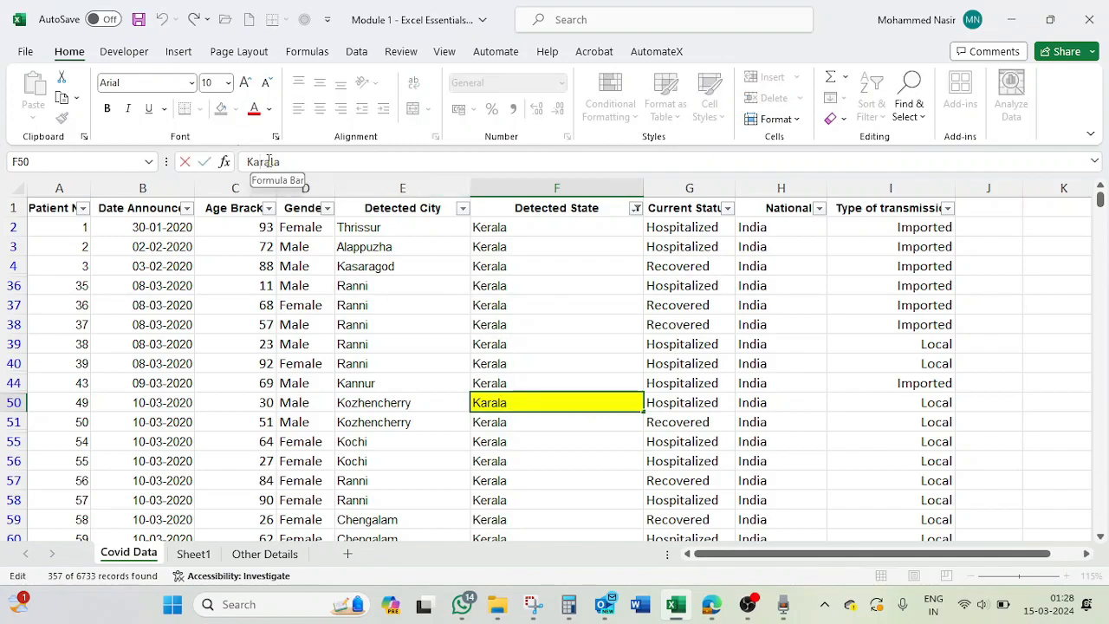
key(Delete)
text(t)
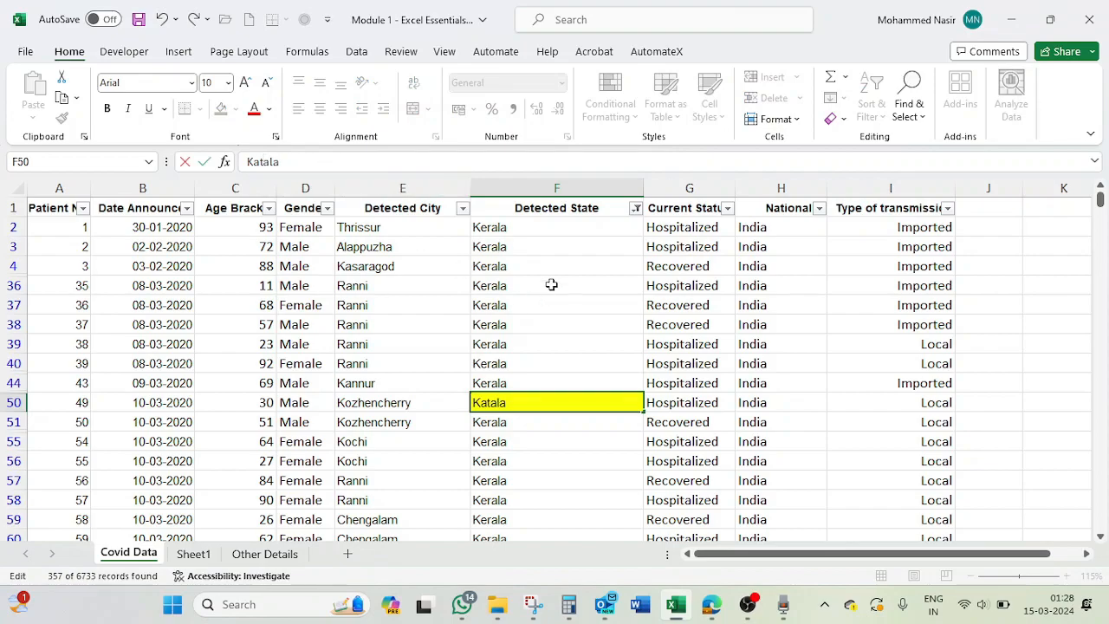
click(532, 425)
click(517, 401)
- Clear the Detected State filter and filter the column with the Equals criterion K??ala
click(637, 210)
click(495, 311)
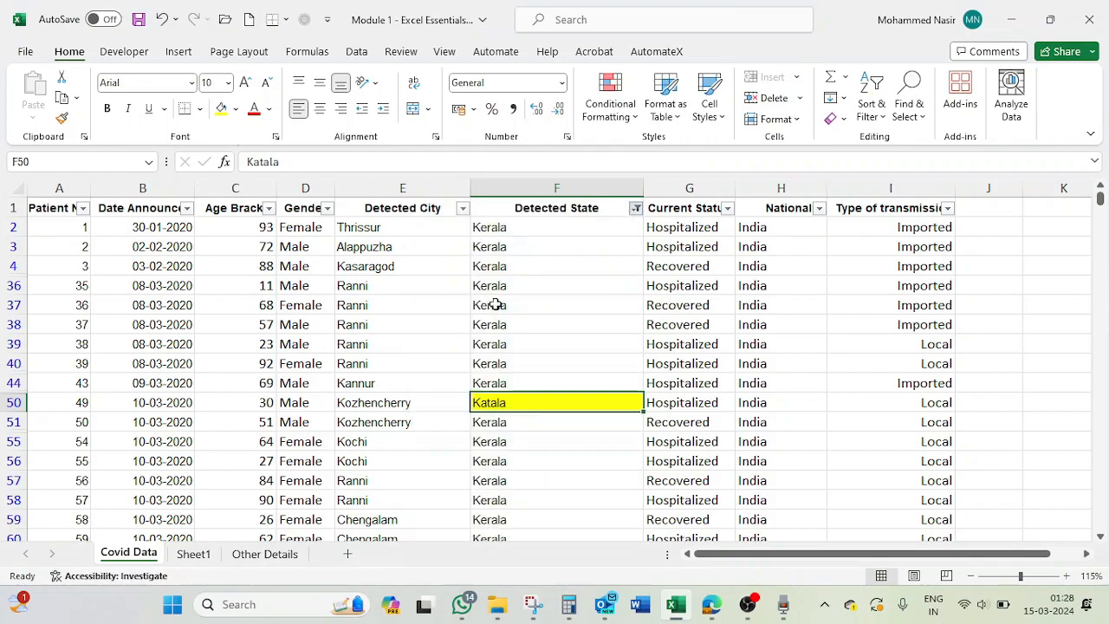
click(636, 209)
mouse_move(486, 362)
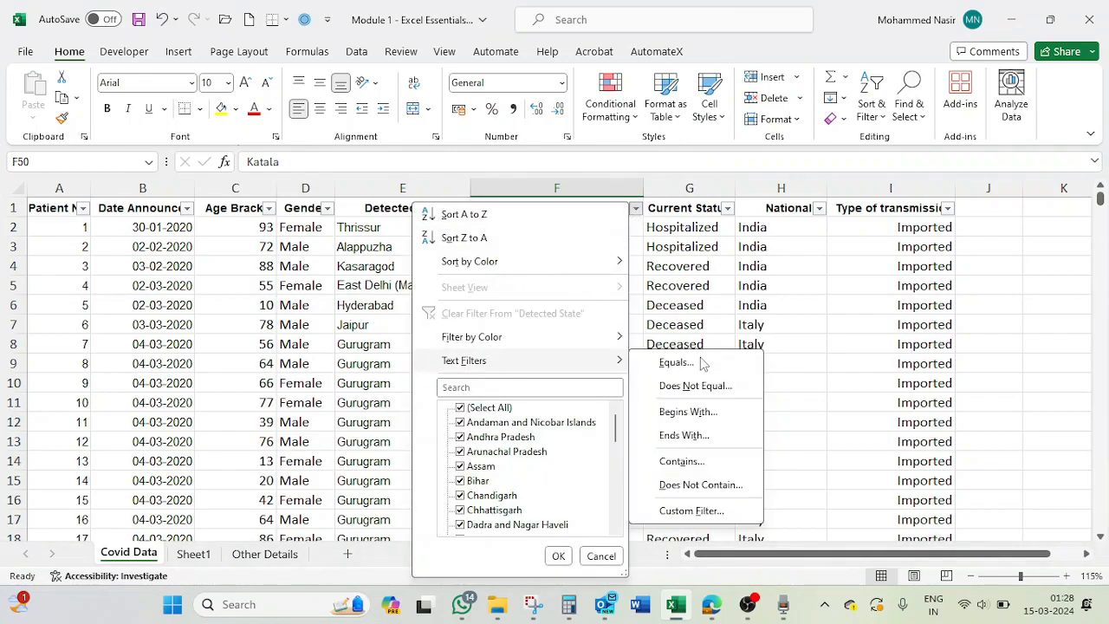
click(700, 362)
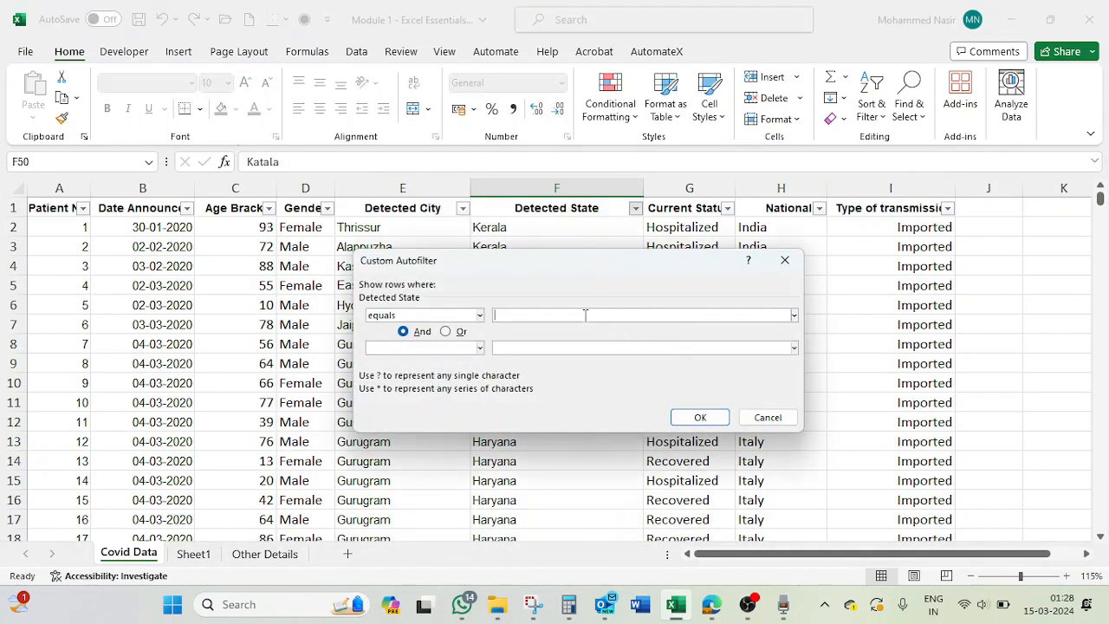
text(K??ala)
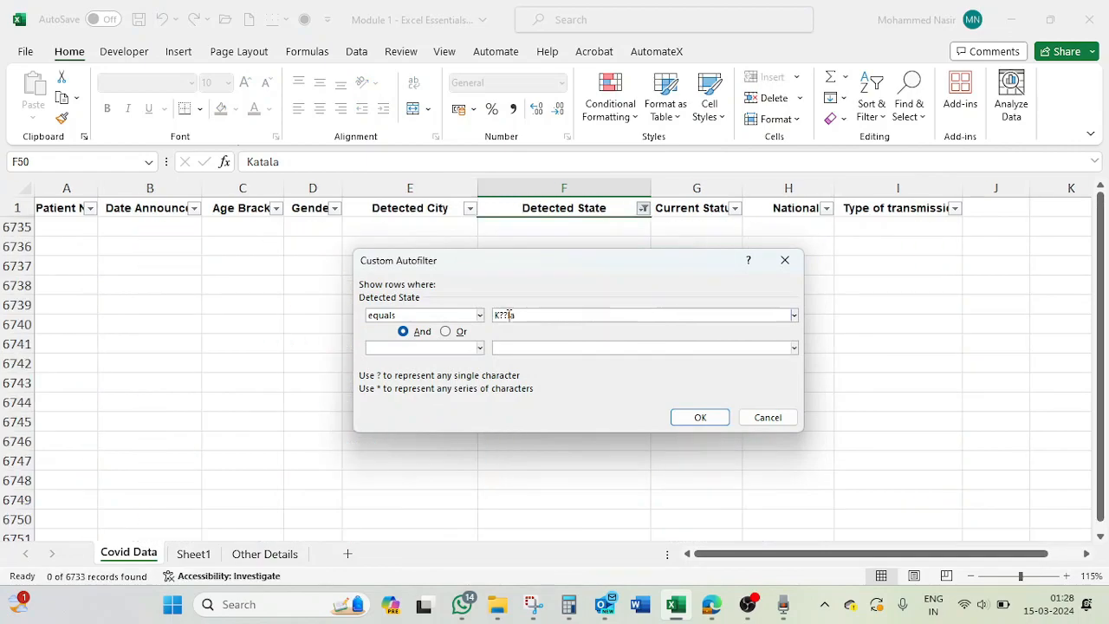
click(700, 418)
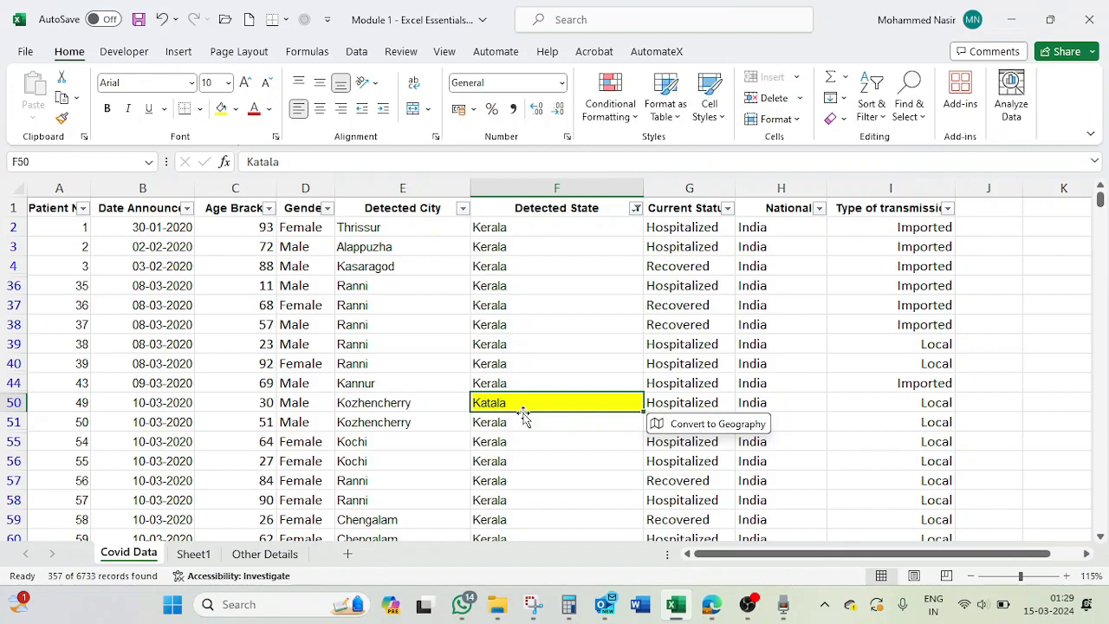
- Correct the text of cell F50 to Kerala and clear the Detected State filter
text(Kera)
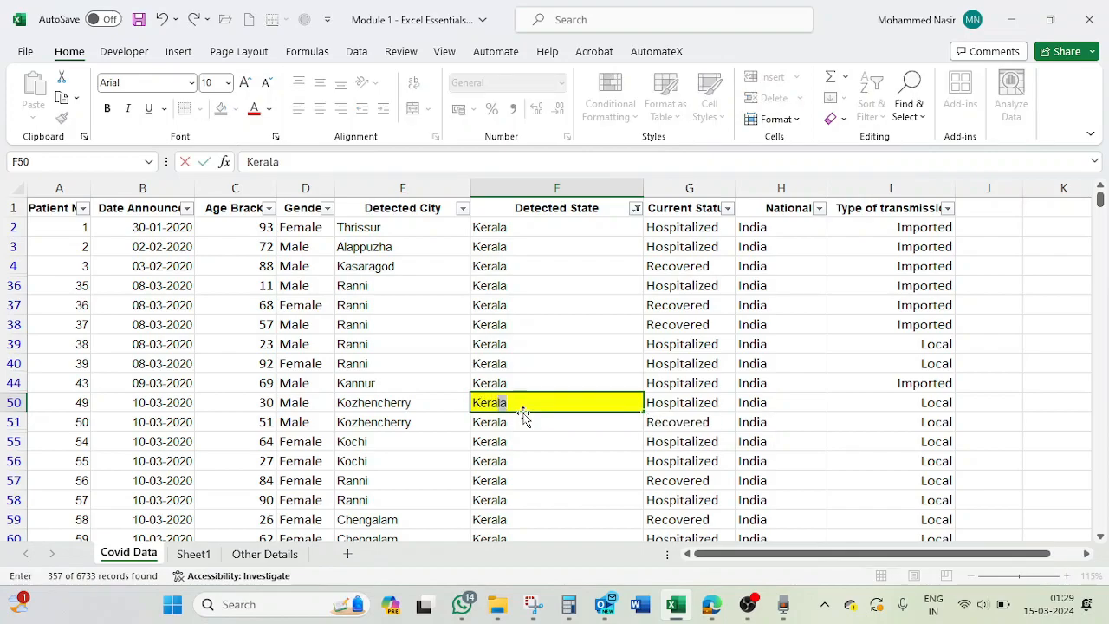
key(Return)
click(635, 209)
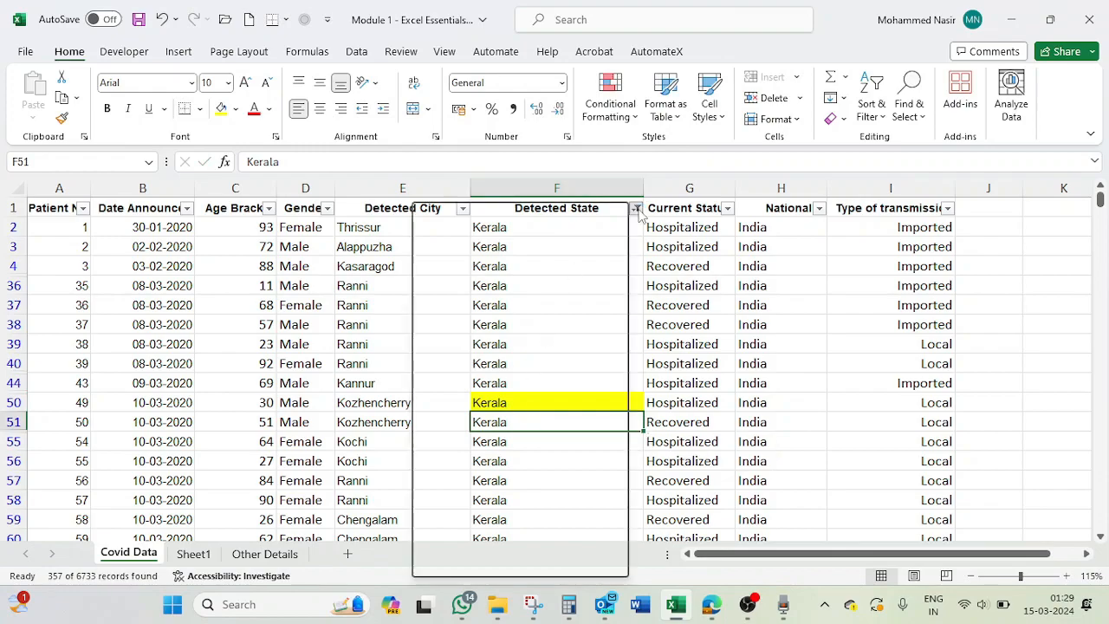
click(497, 314)
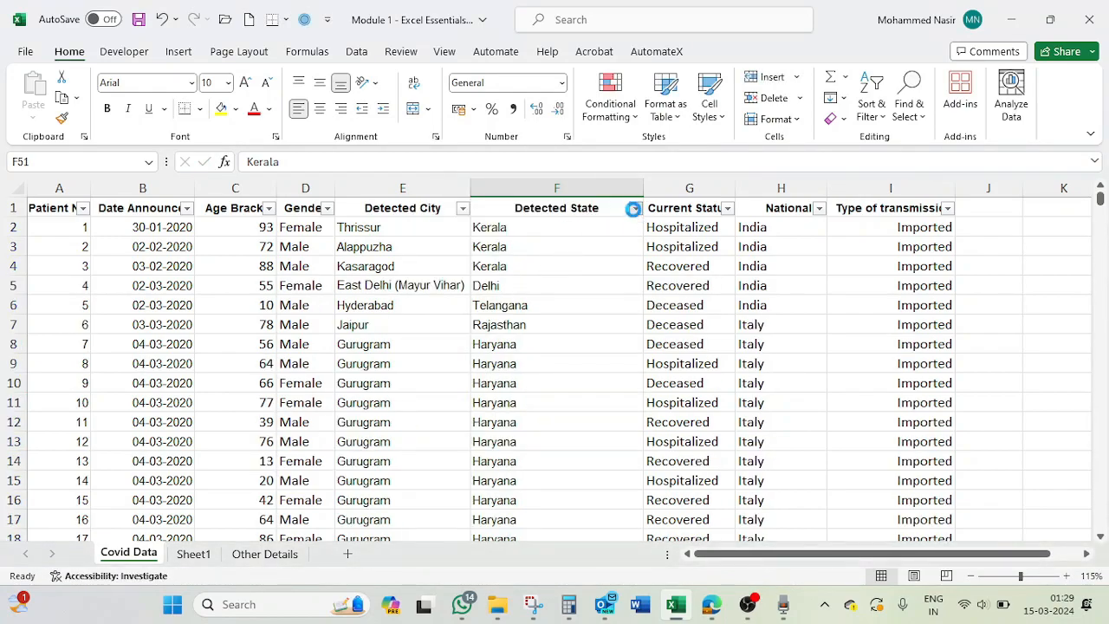
- Apply a custom filter to Detected State with the equals criterion *and*, and select matching state entries in the results
click(634, 209)
mouse_move(589, 364)
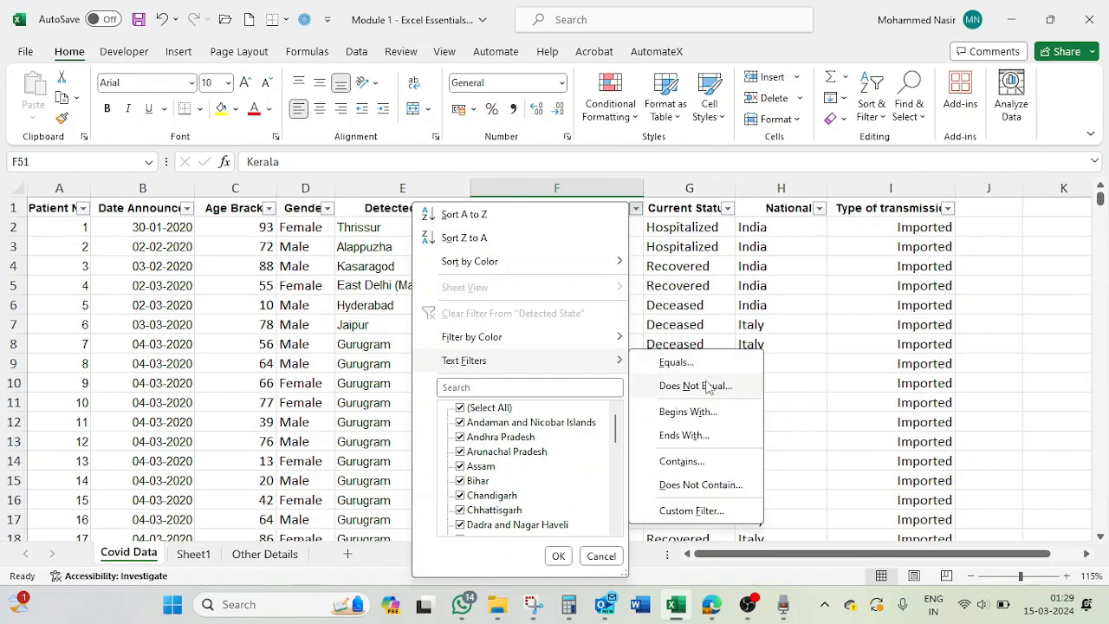
click(697, 510)
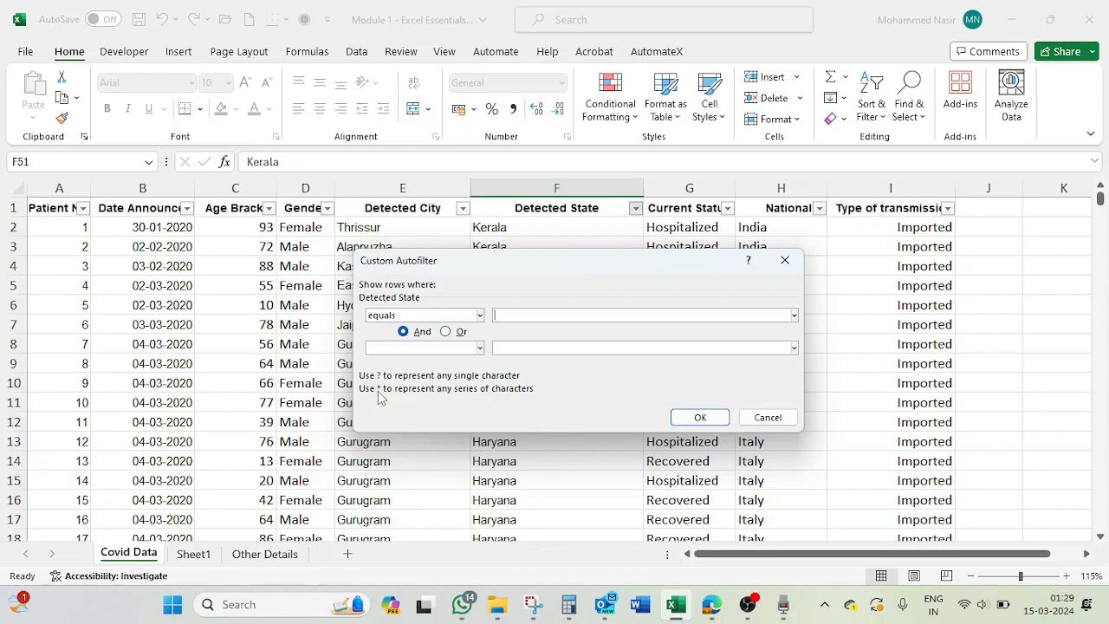
drag(519, 275, 821, 332)
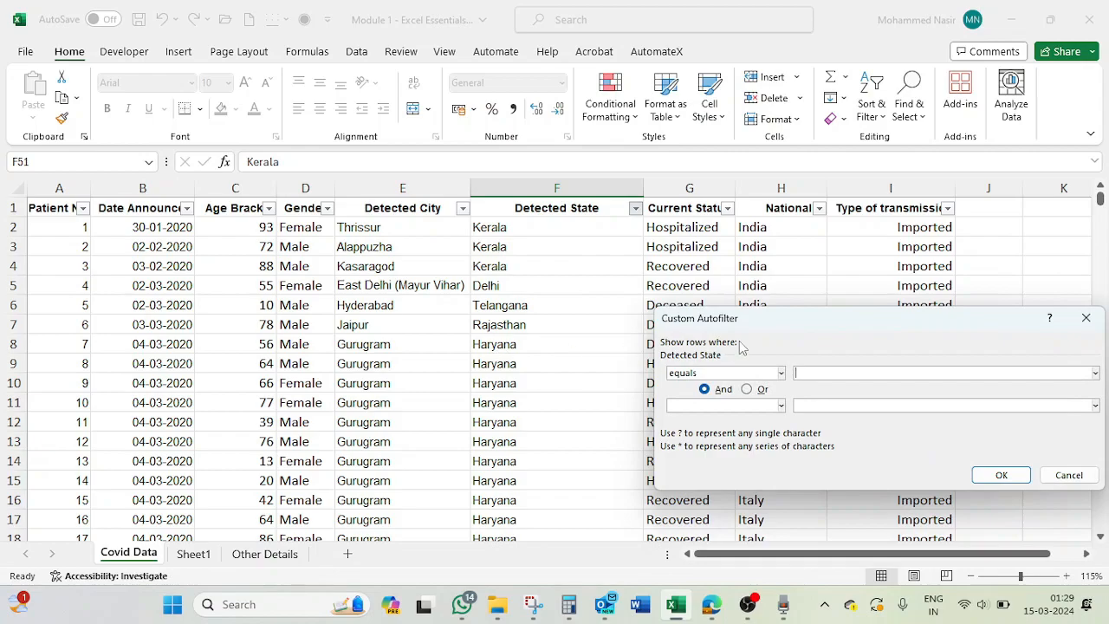
drag(821, 325, 540, 294)
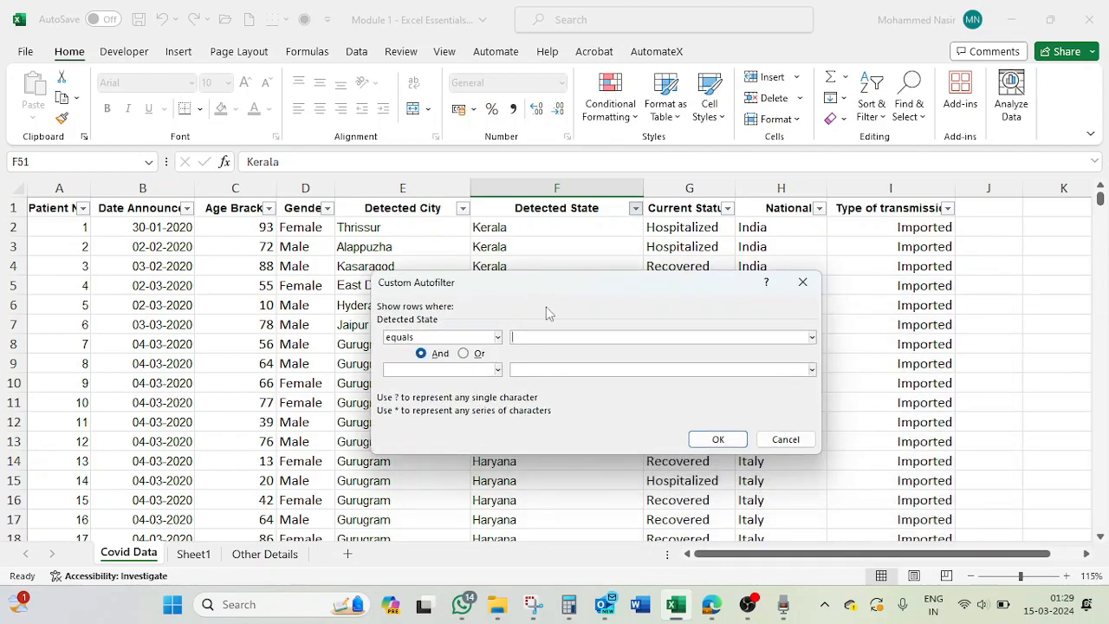
text(*and*)
click(719, 439)
click(524, 227)
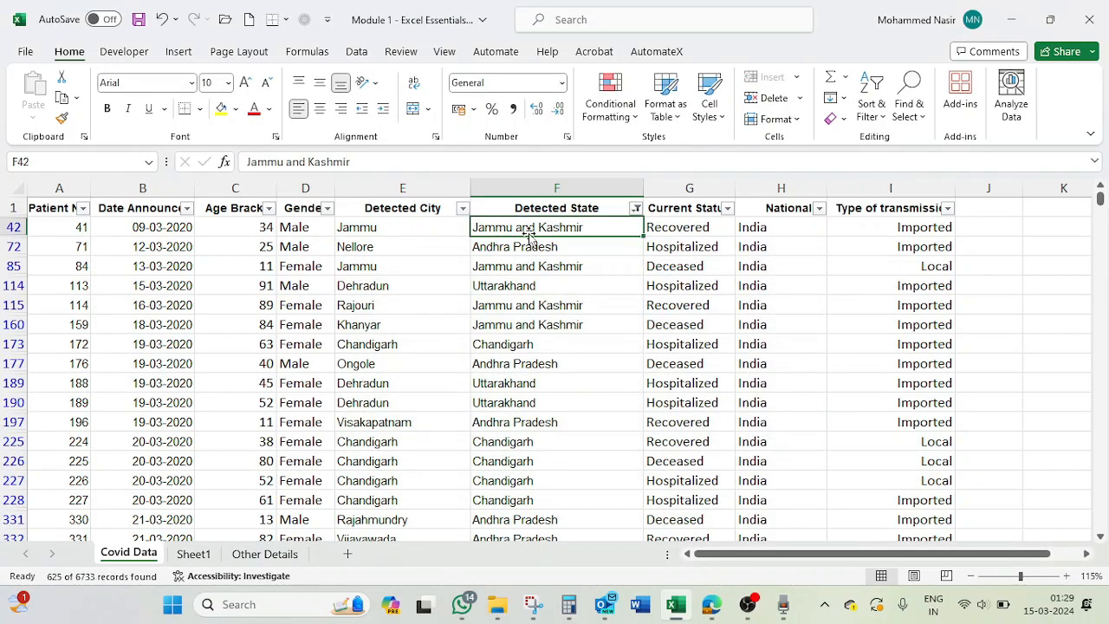
click(524, 286)
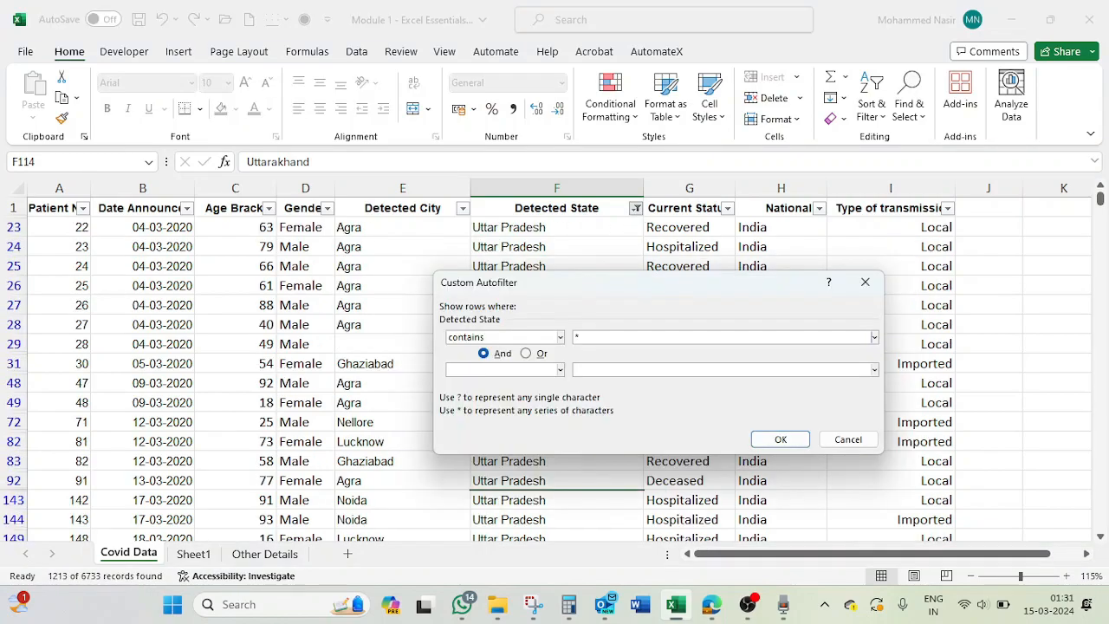
- Filter the Detected State column with the contains criterion *pradesh and look through the filtered rows
text(pradesh)
click(779, 439)
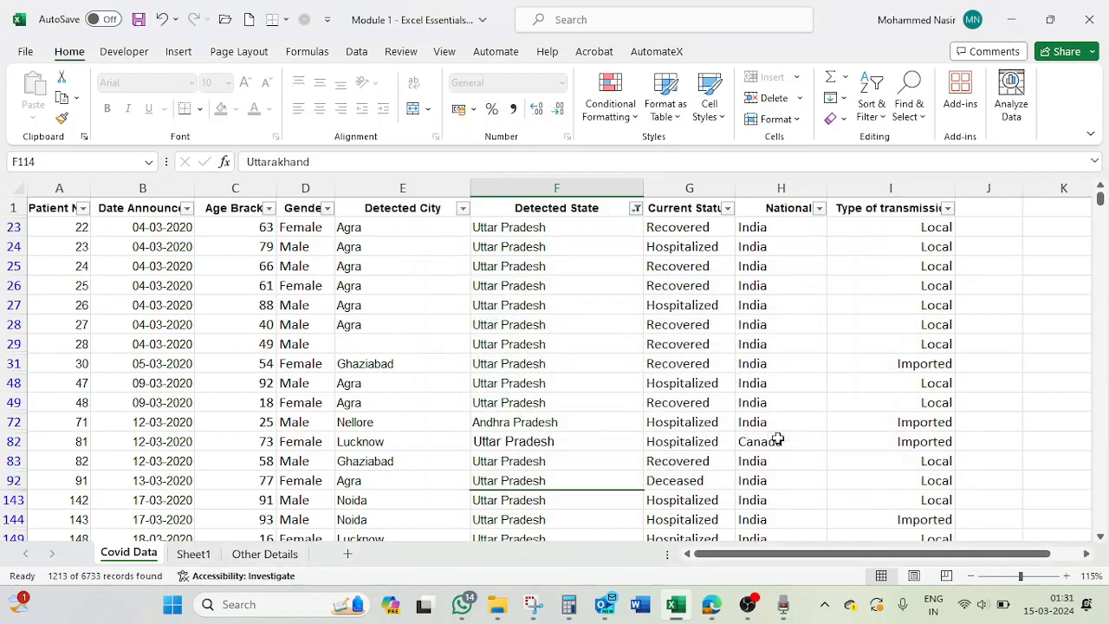
scroll(528, 441, down, 2)
scroll(527, 442, down, 2)
scroll(528, 442, up, 4)
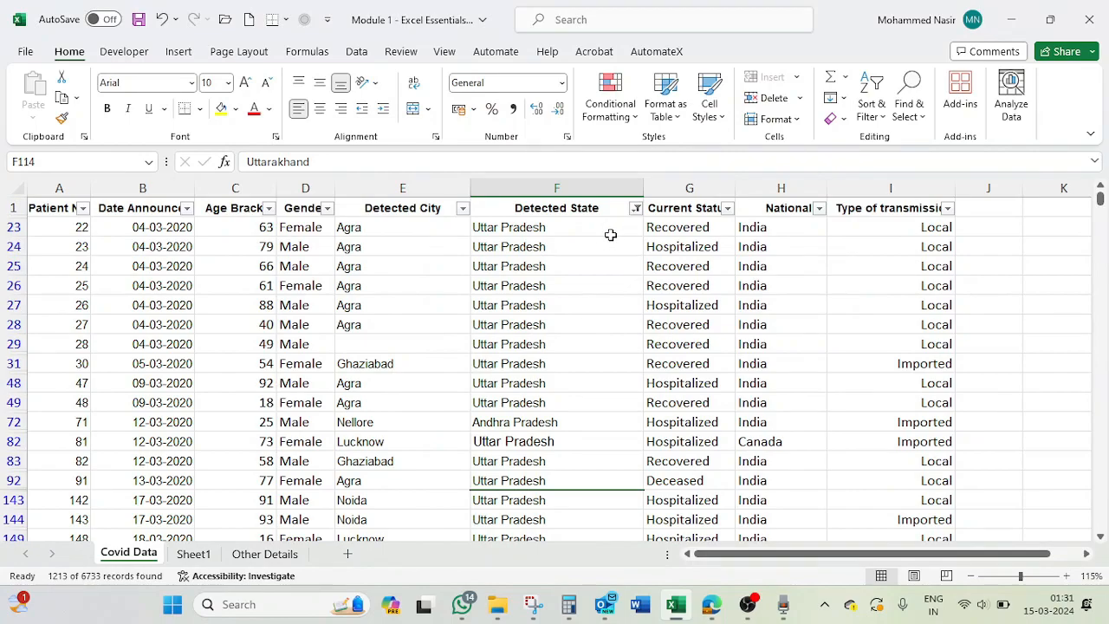
- Change the Detected State custom filter to contains And* and apply it
click(635, 208)
mouse_move(564, 361)
click(693, 438)
text(And*)
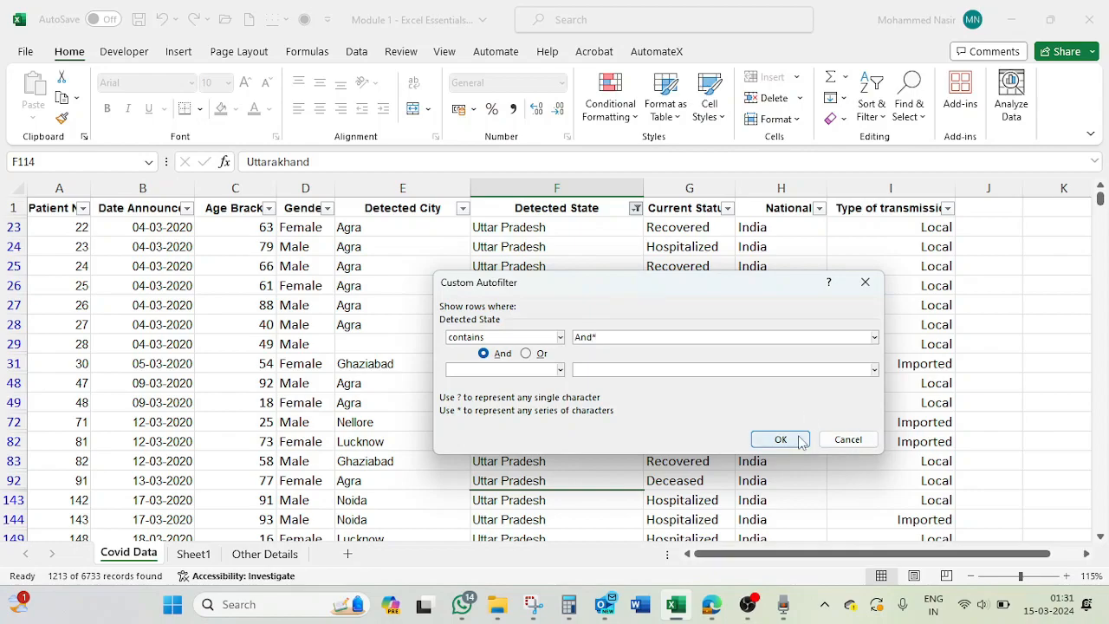
click(560, 337)
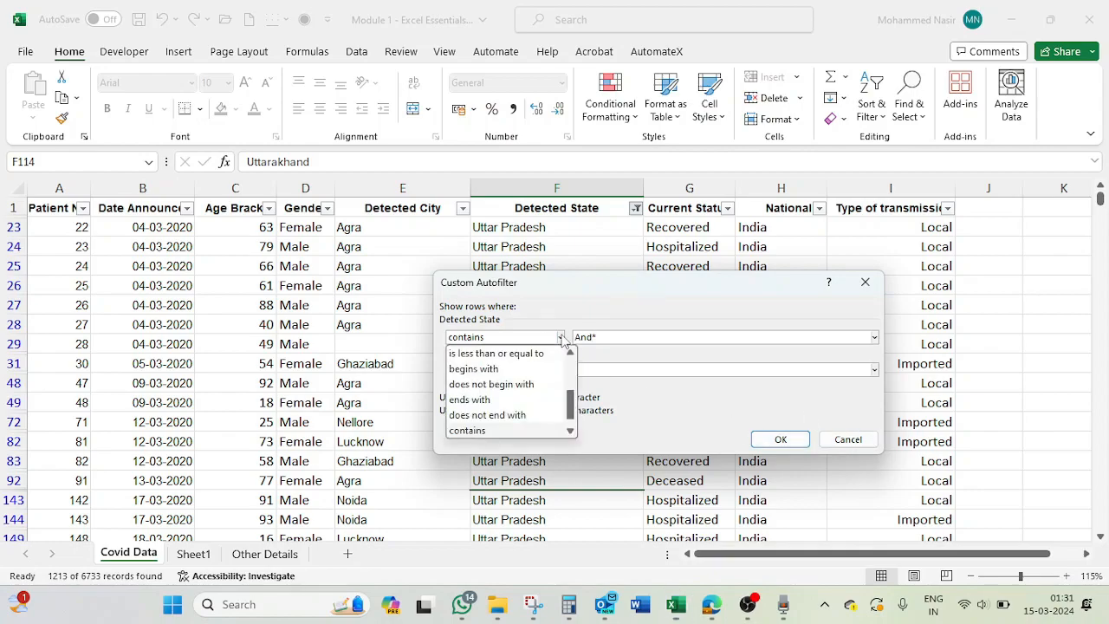
click(494, 431)
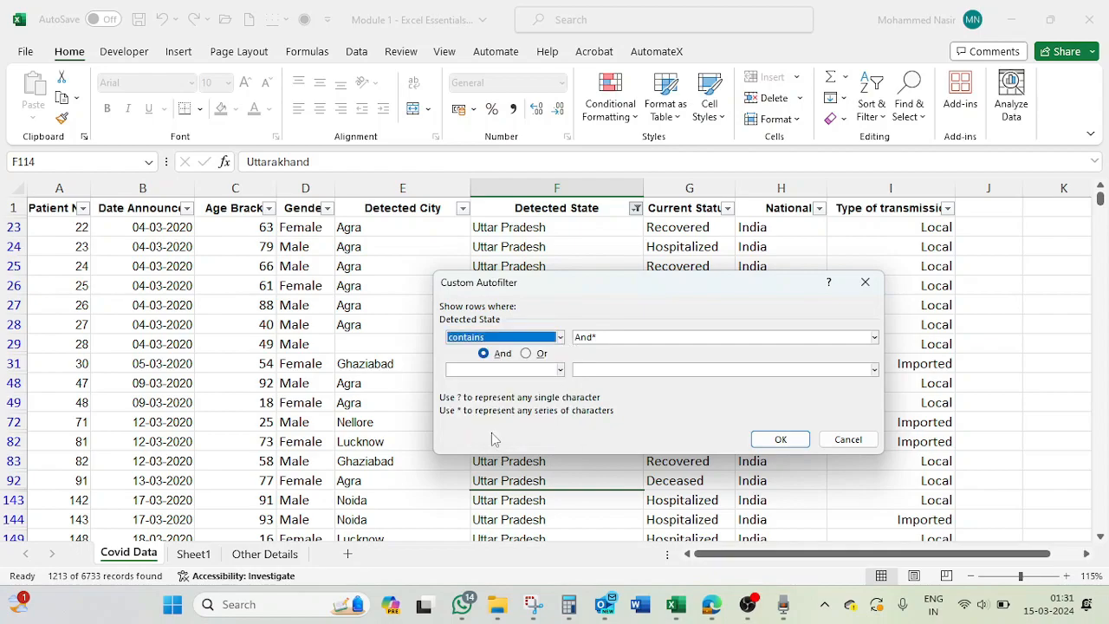
click(757, 444)
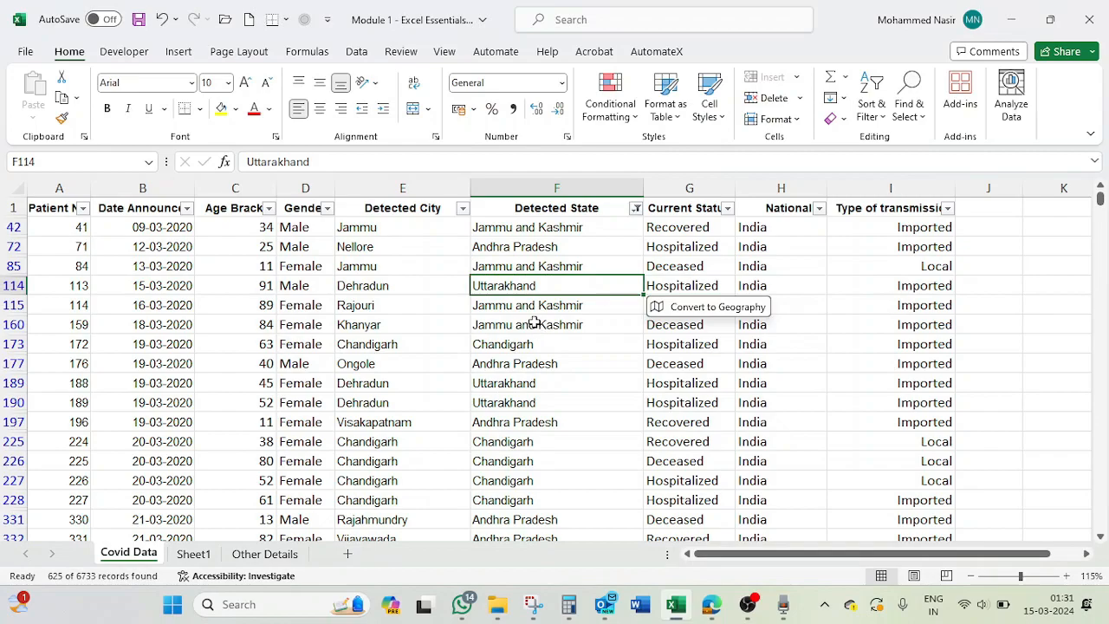
- Check the matching state entries and the text filter options for Detected State, leaving the filter as it is
click(527, 346)
click(491, 365)
click(500, 382)
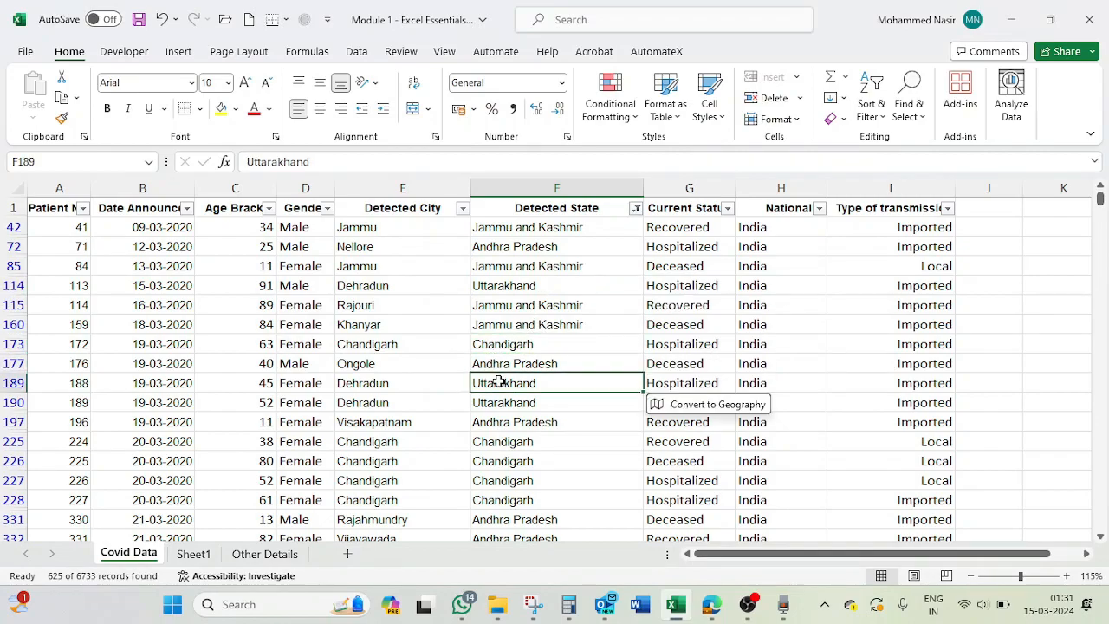
click(636, 209)
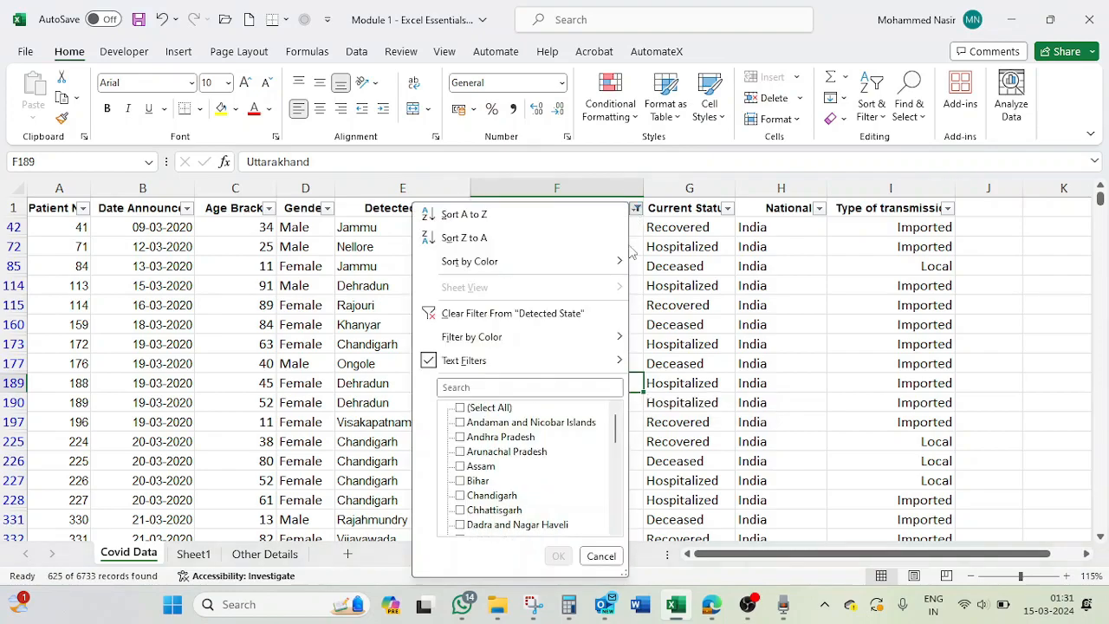
mouse_move(513, 368)
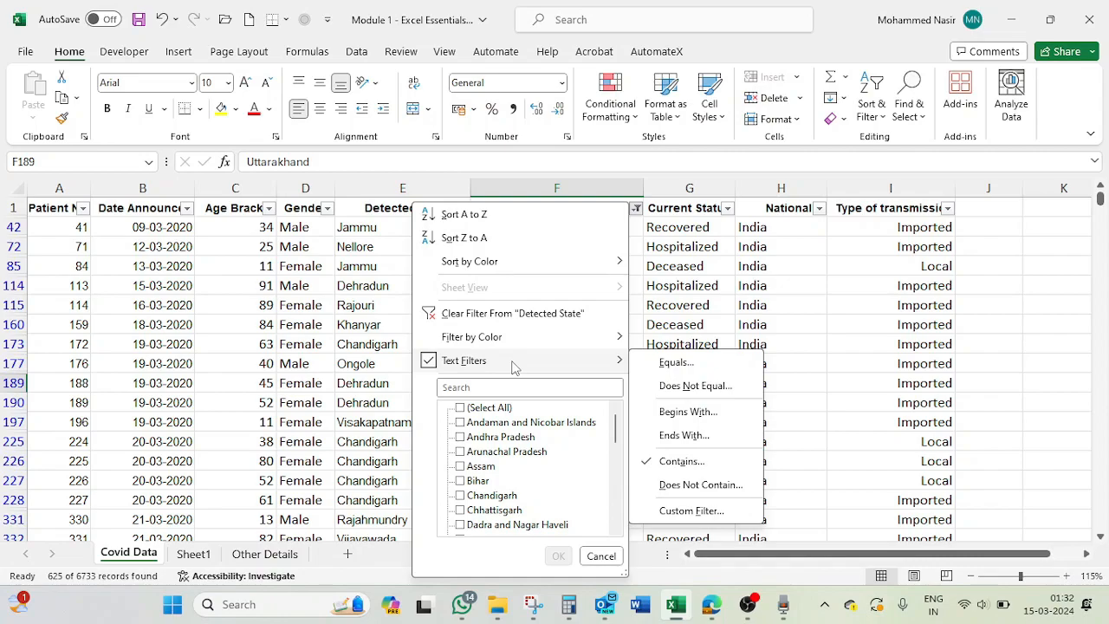
click(589, 321)
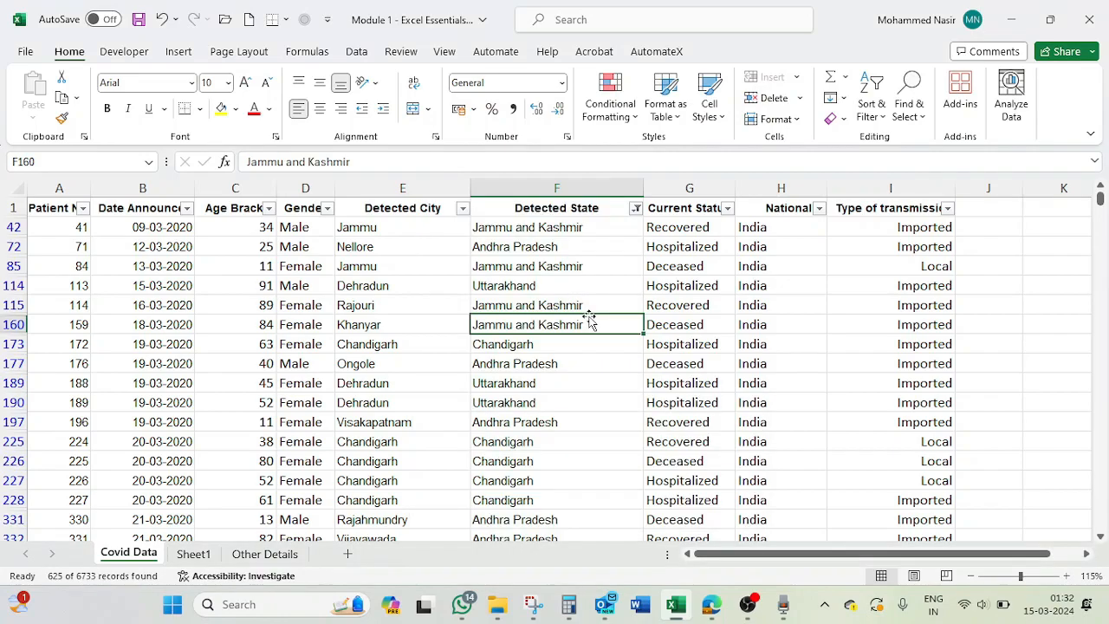